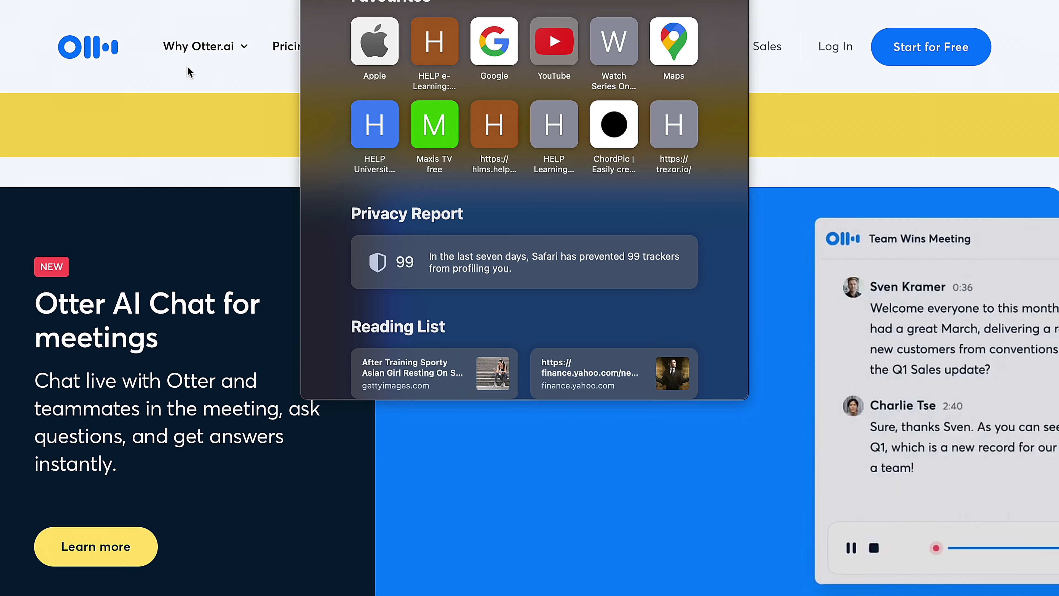
# Step: Return from the pricing page to the Otter homepage and start the free sign-up
pyautogui.click(189, 71)
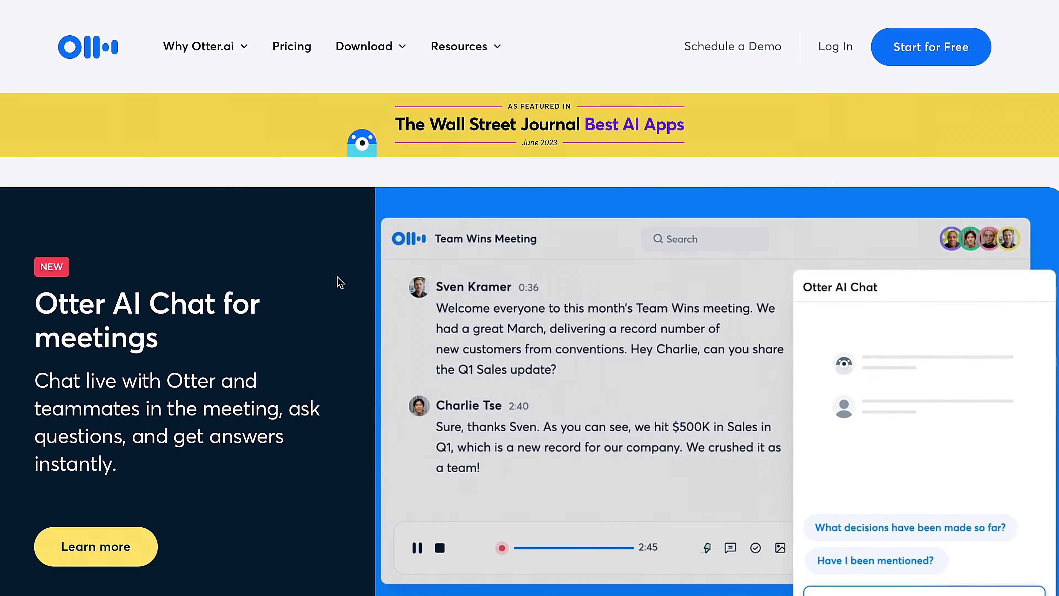
pyautogui.scroll(-2, 447, 261)
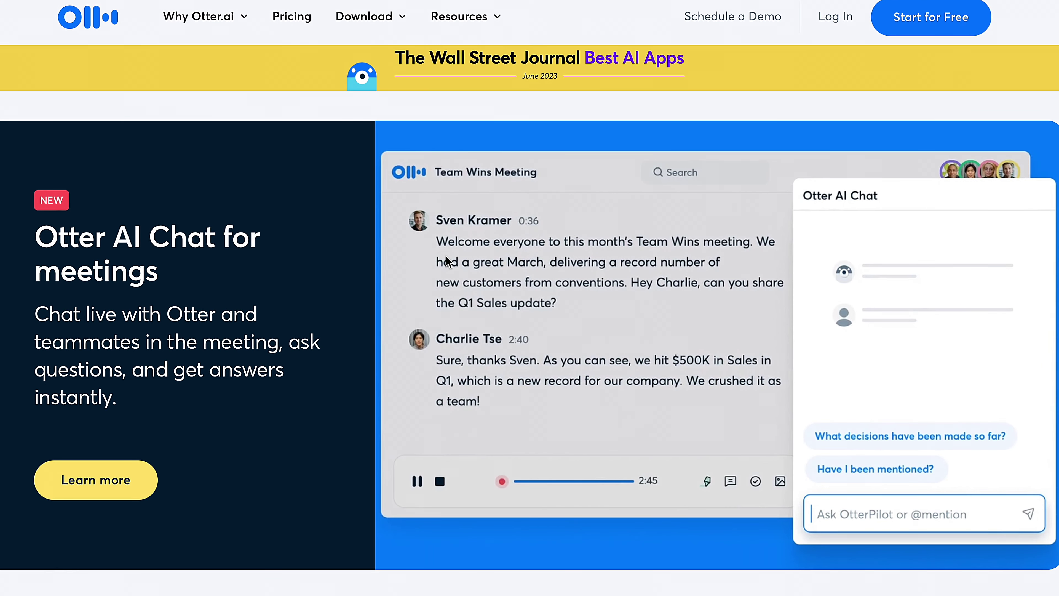
pyautogui.scroll(2, 447, 261)
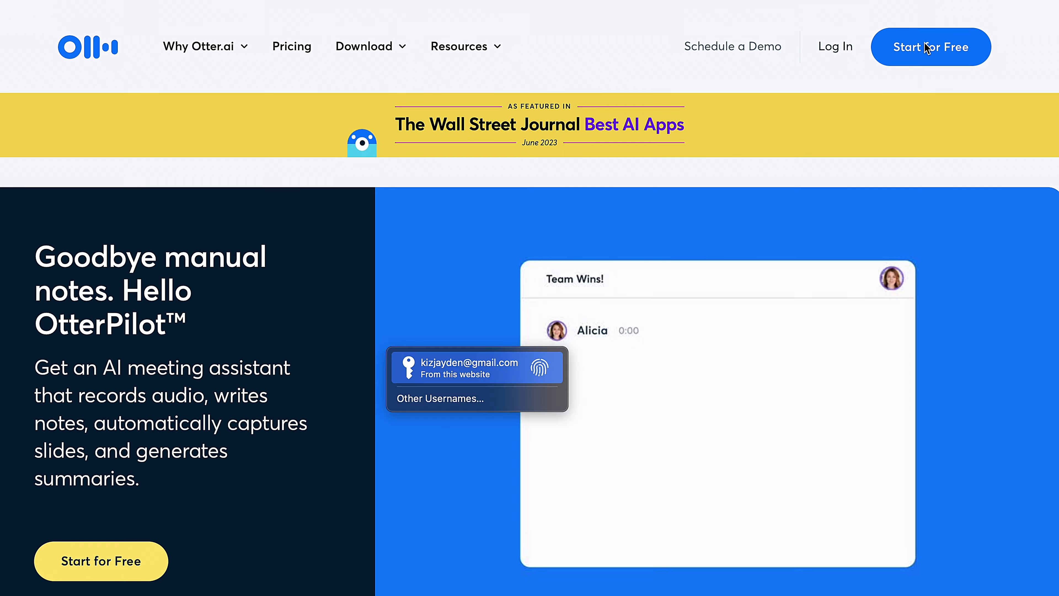
pyautogui.click(934, 44)
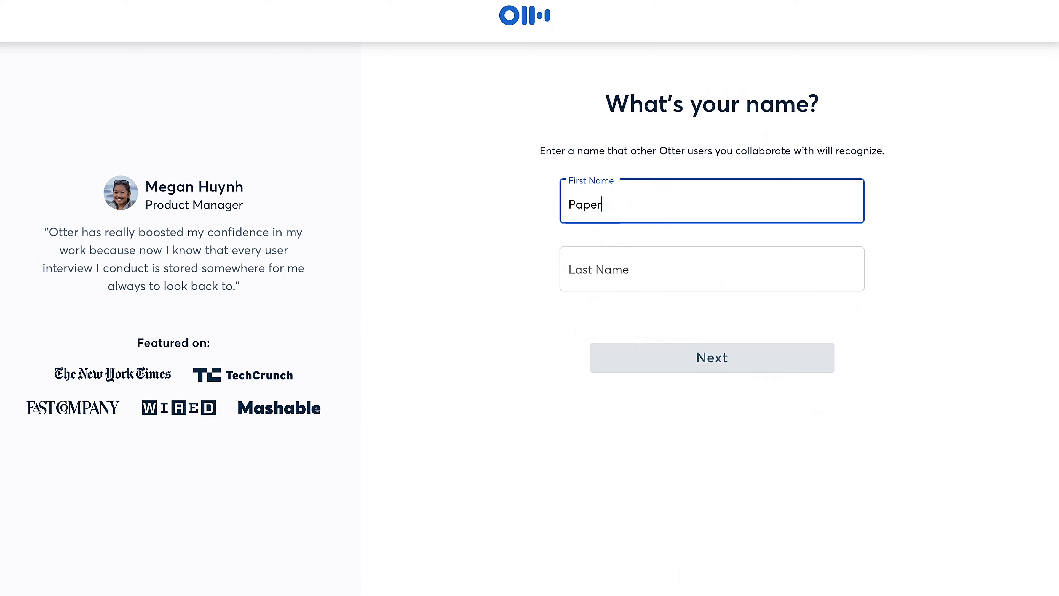
# Step: Enter the user's first and last name and continue the sign-up
pyautogui.write('less')
pyautogui.click(631, 272)
pyautogui.write('X')
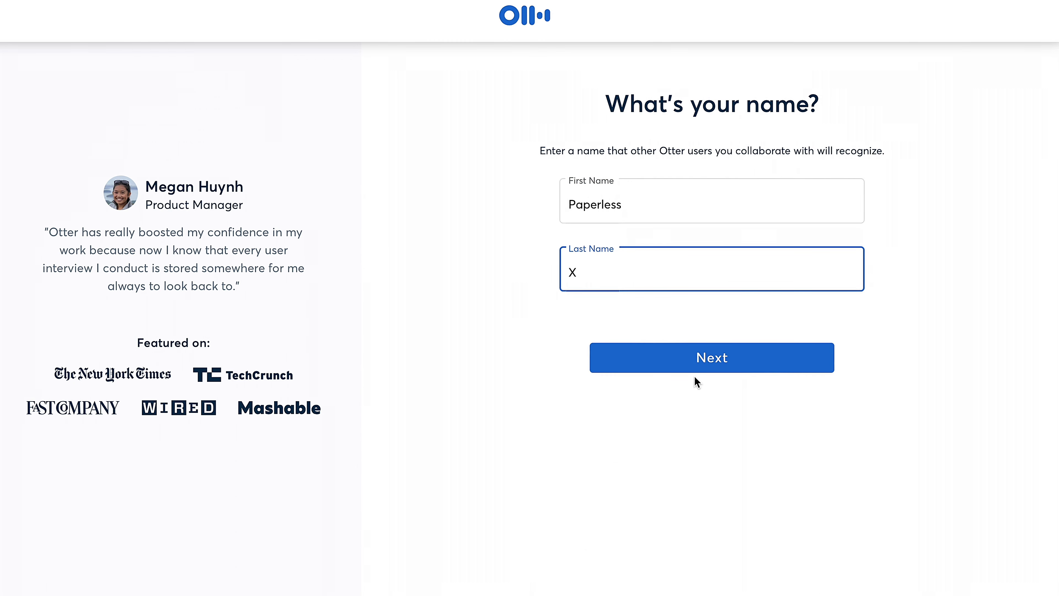
pyautogui.click(689, 360)
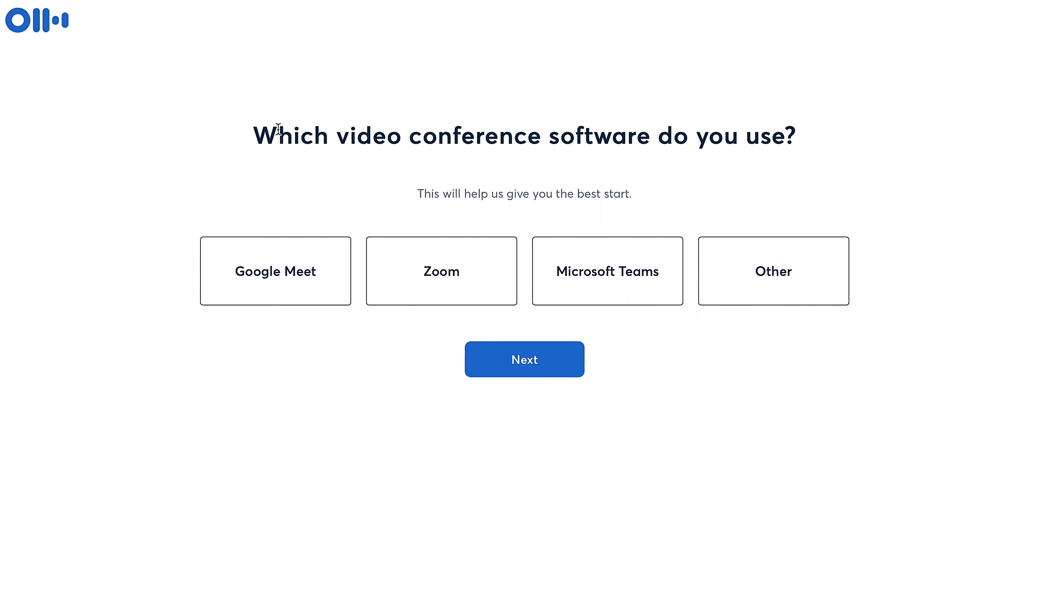
# Step: Answer the video conference software question with Microsoft Teams
pyautogui.moveTo(279, 129); pyautogui.dragTo(783, 130)
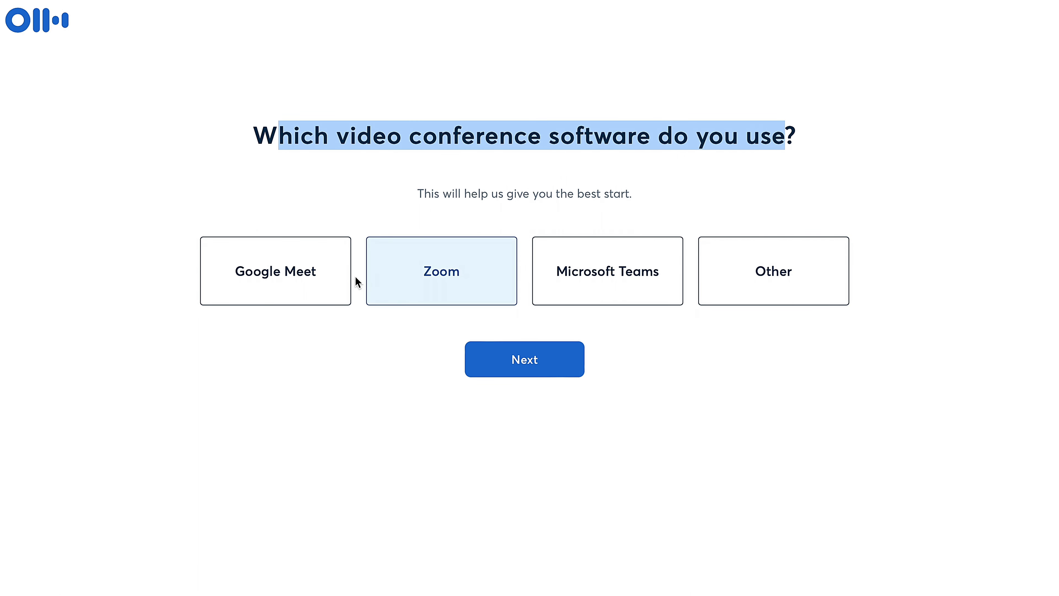
pyautogui.click(615, 284)
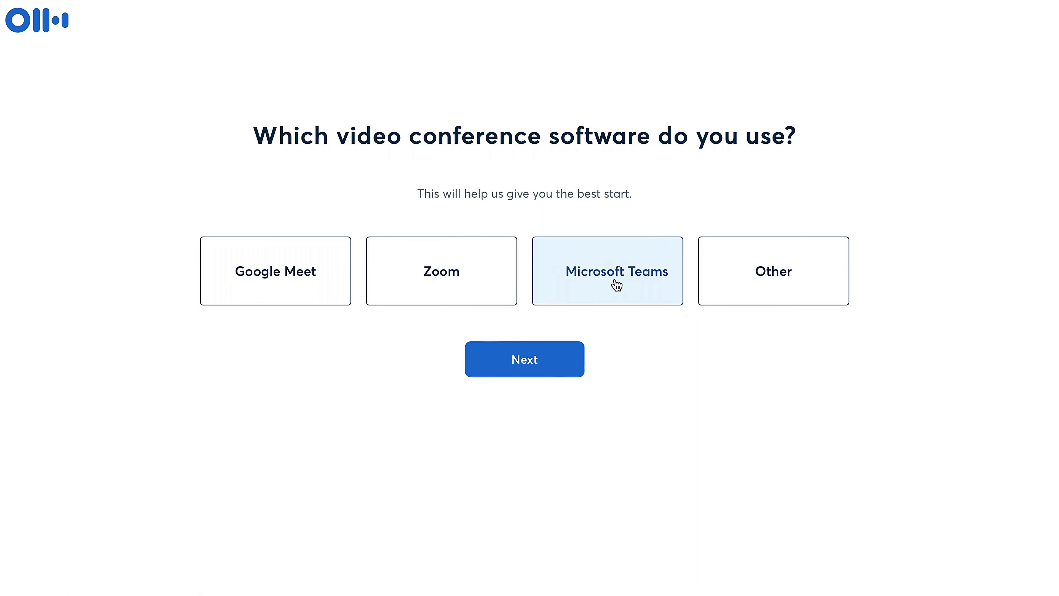
pyautogui.click(463, 303)
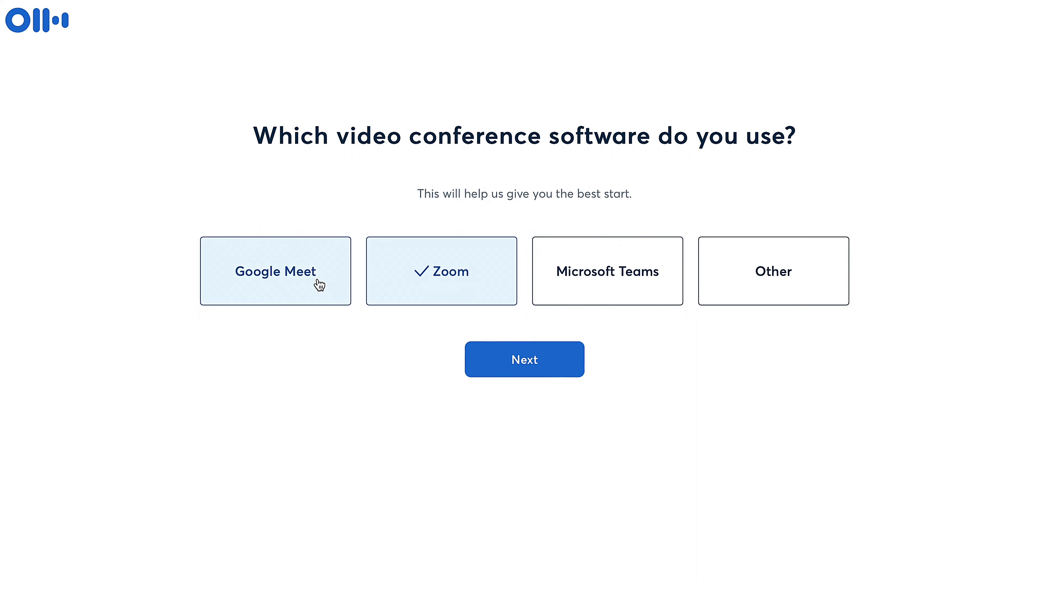
pyautogui.click(604, 282)
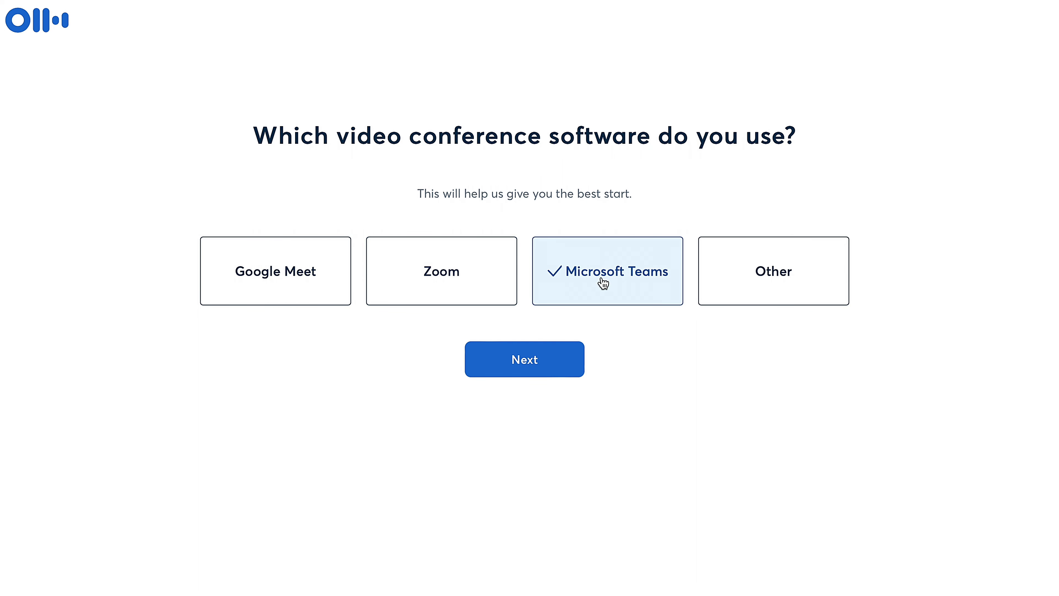
pyautogui.click(555, 373)
# Step: Select Marketing as department and Individual Contributor as role to finish onboarding
pyautogui.click(540, 374)
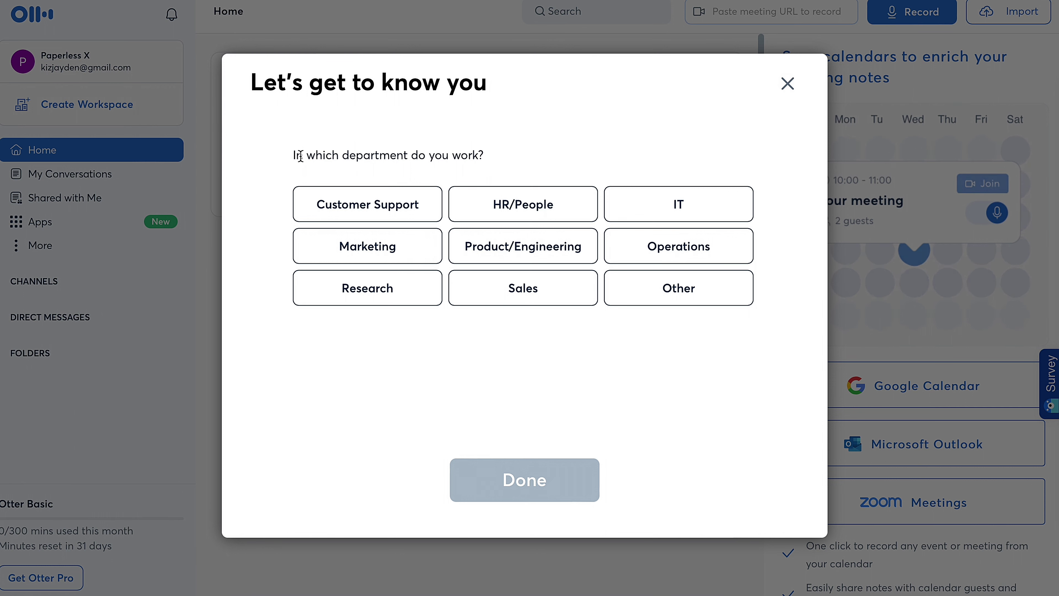
pyautogui.moveTo(296, 155); pyautogui.dragTo(435, 155)
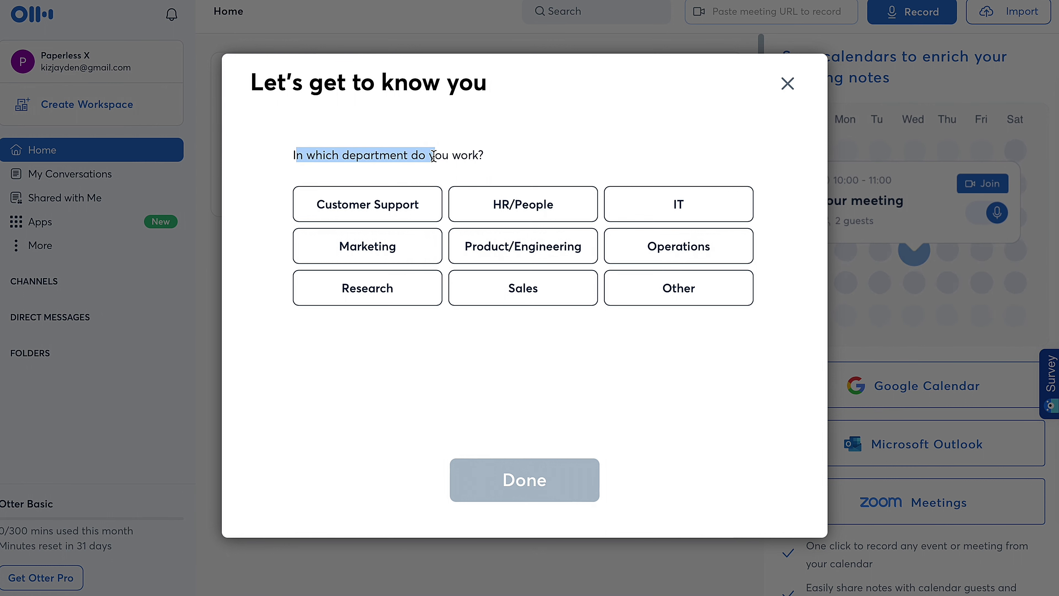
pyautogui.click(407, 243)
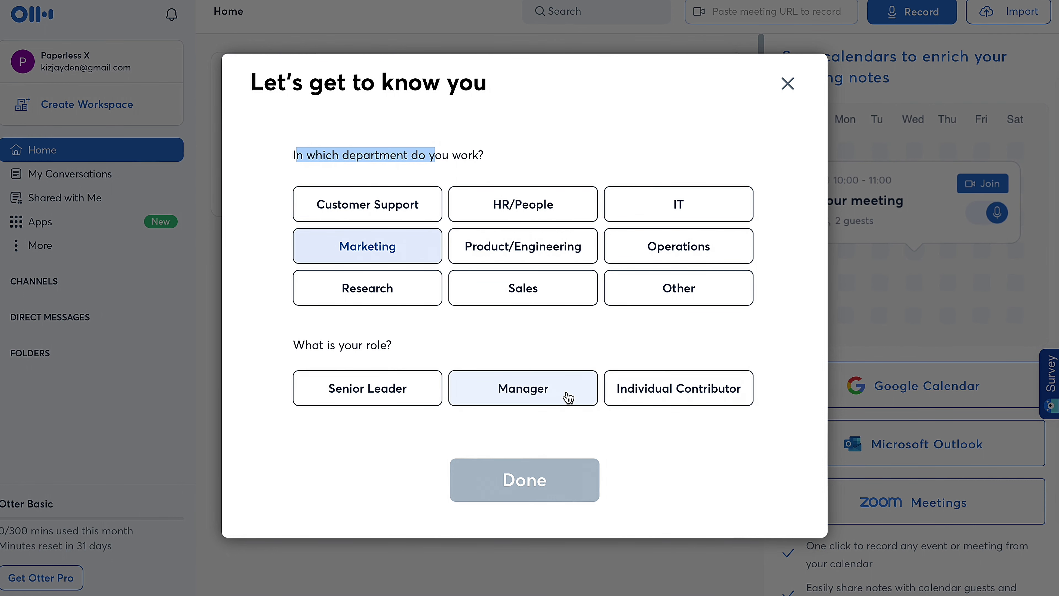
pyautogui.click(661, 393)
pyautogui.click(563, 488)
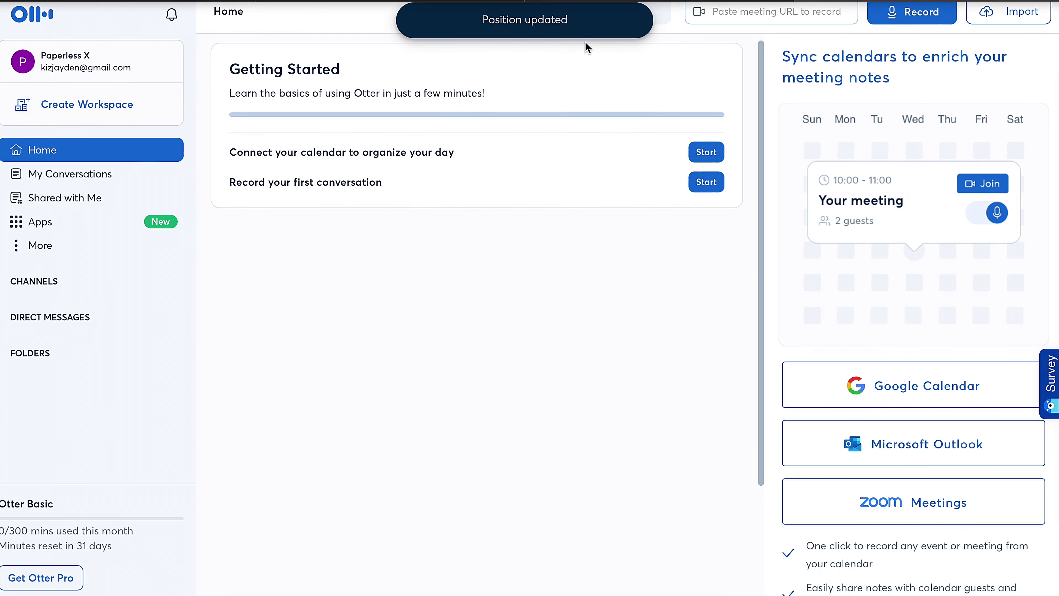
pyautogui.click(30, 353)
# Step: Check the minutes used this month, then bring up the Transcribe audio and video import window
pyautogui.moveTo(1, 536); pyautogui.dragTo(54, 530)
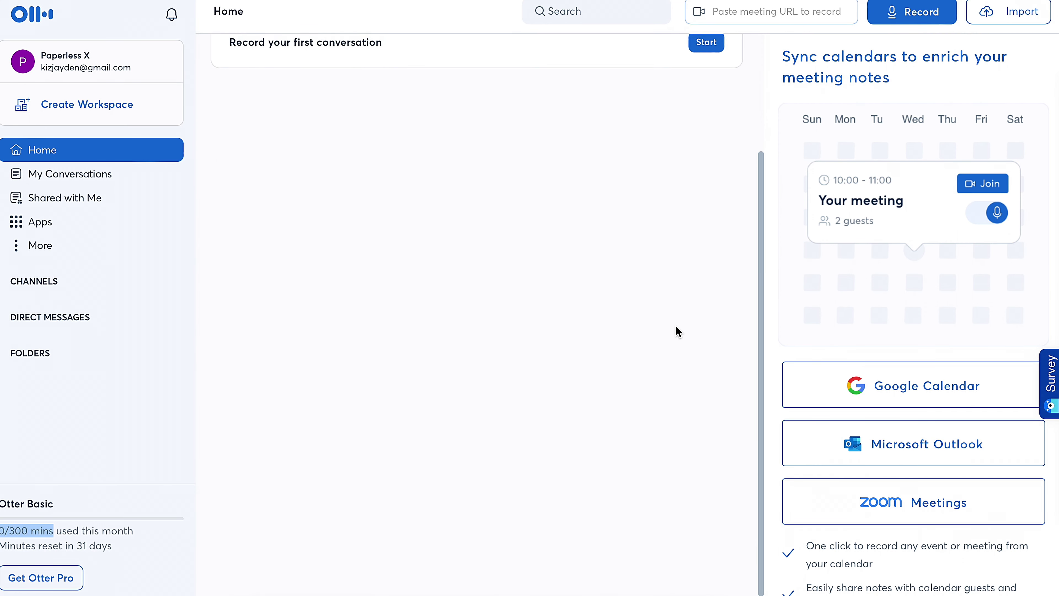
pyautogui.scroll(-1, 857, 321)
pyautogui.scroll(1, 855, 322)
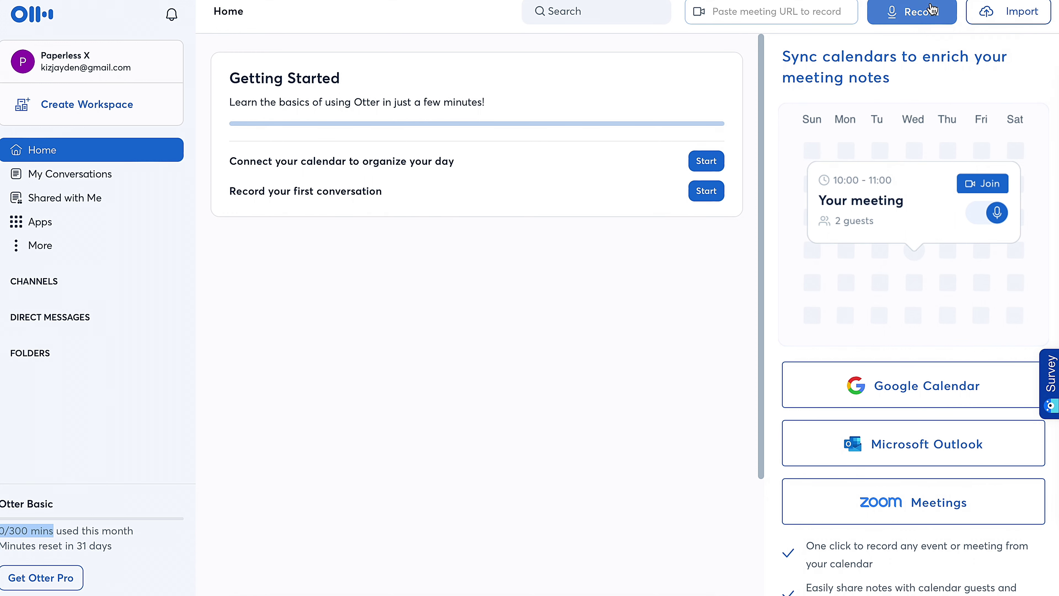
pyautogui.click(989, 12)
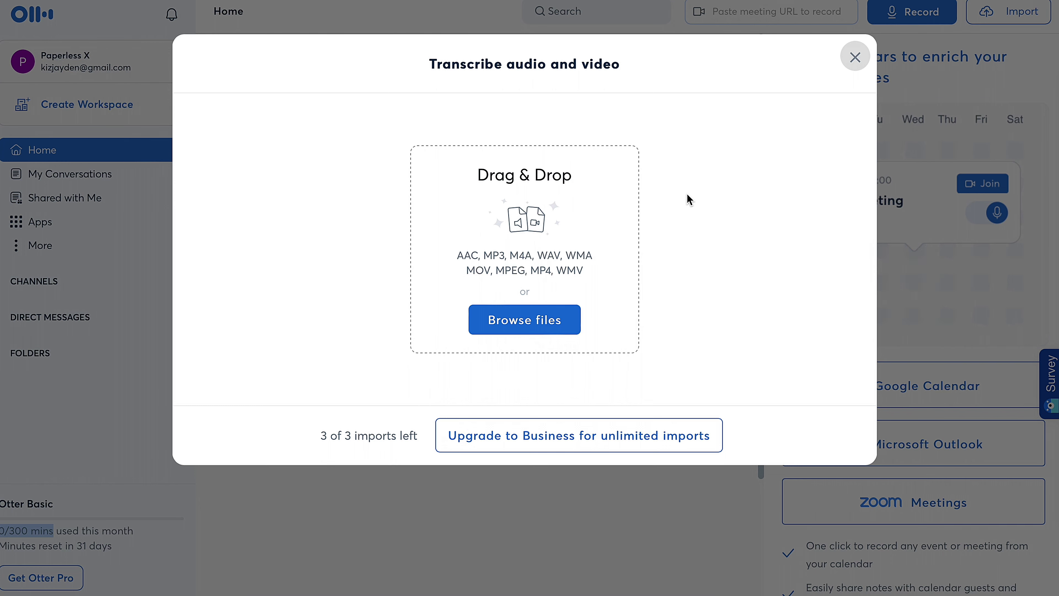
# Step: Upload 'fin205 Real Estate Developer ~interview -JAY_1.mp3' from the Desktop for transcription
pyautogui.click(1000, 15)
pyautogui.click(1009, 13)
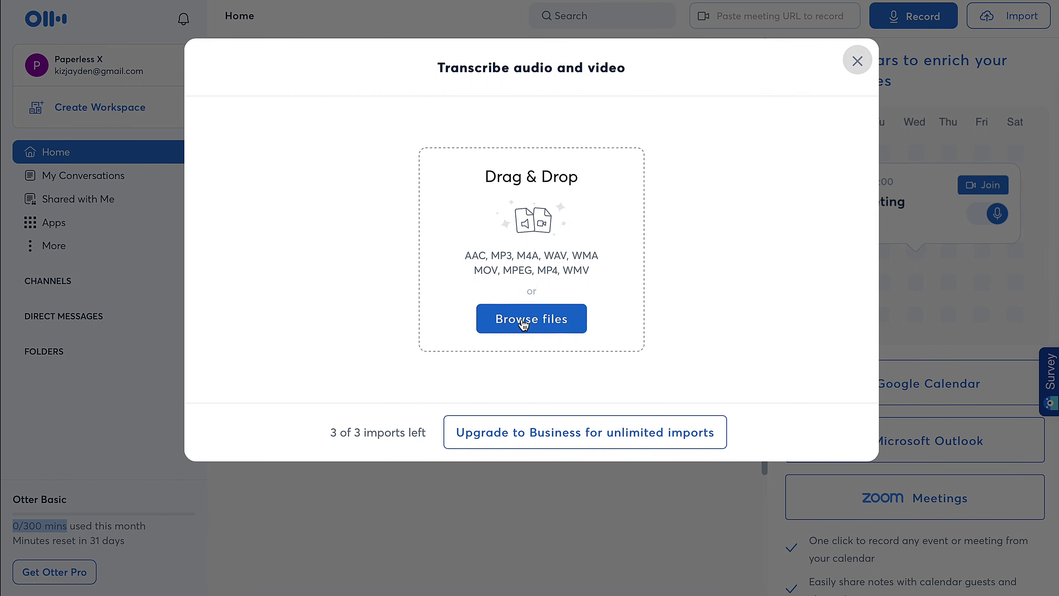
pyautogui.click(524, 324)
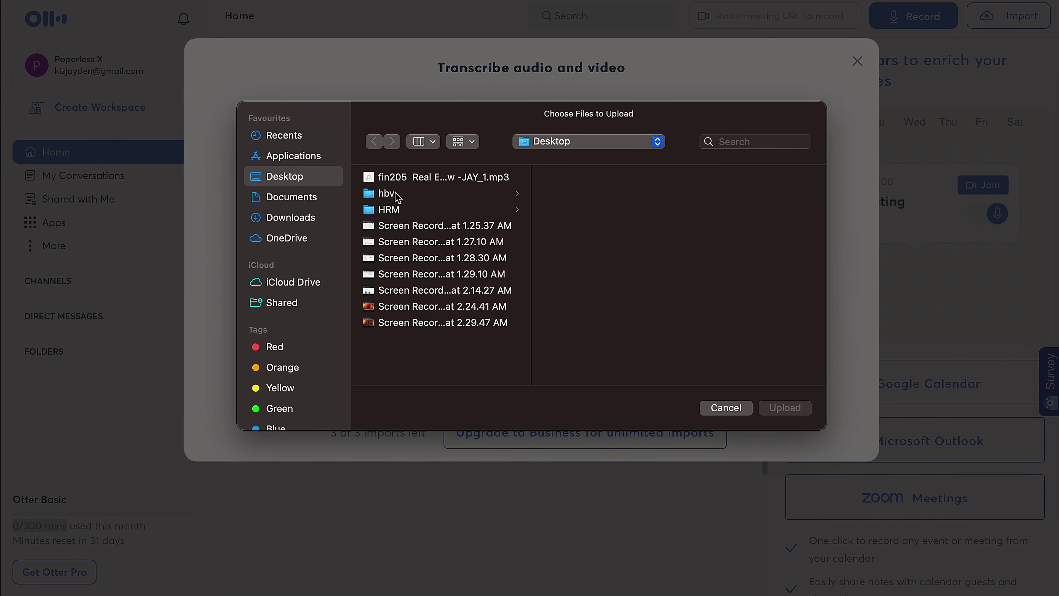
pyautogui.click(390, 178)
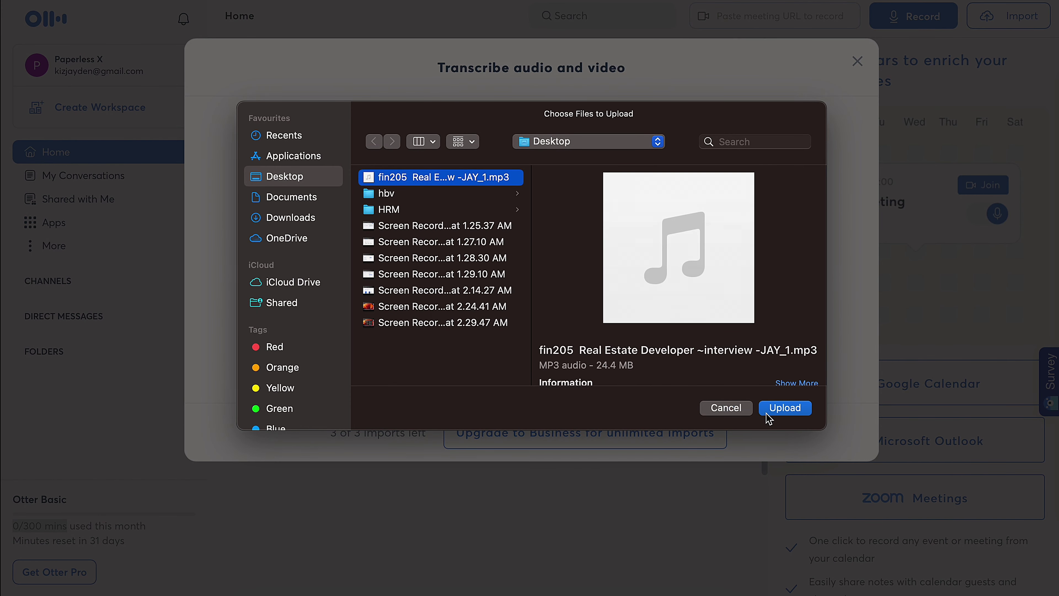
pyautogui.click(768, 415)
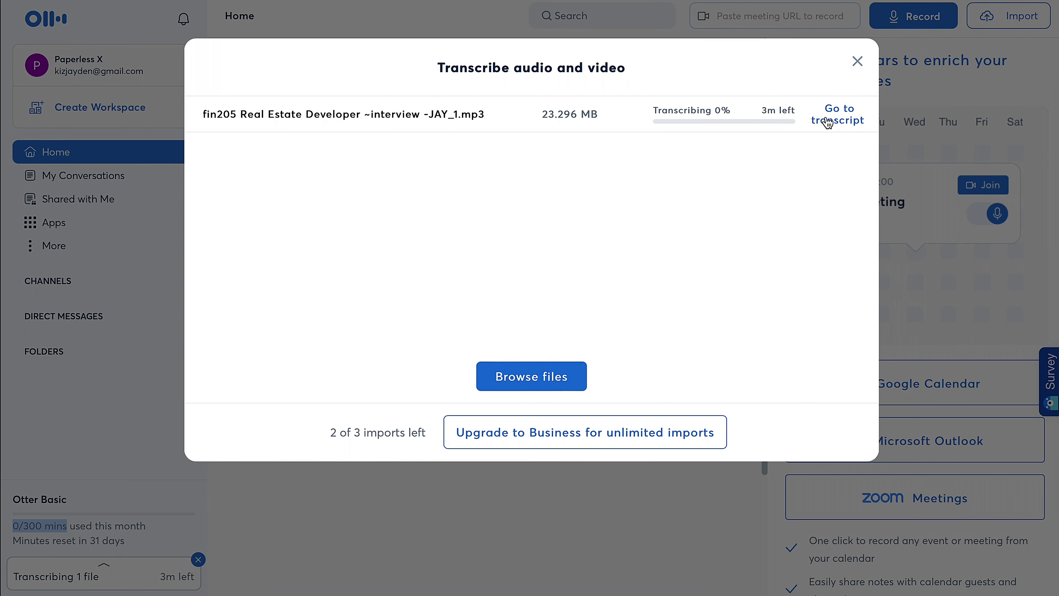
pyautogui.click(701, 114)
# Step: Wait for the fin205 interview transcription to finish and open its transcript
pyautogui.moveTo(701, 114); pyautogui.dragTo(703, 121)
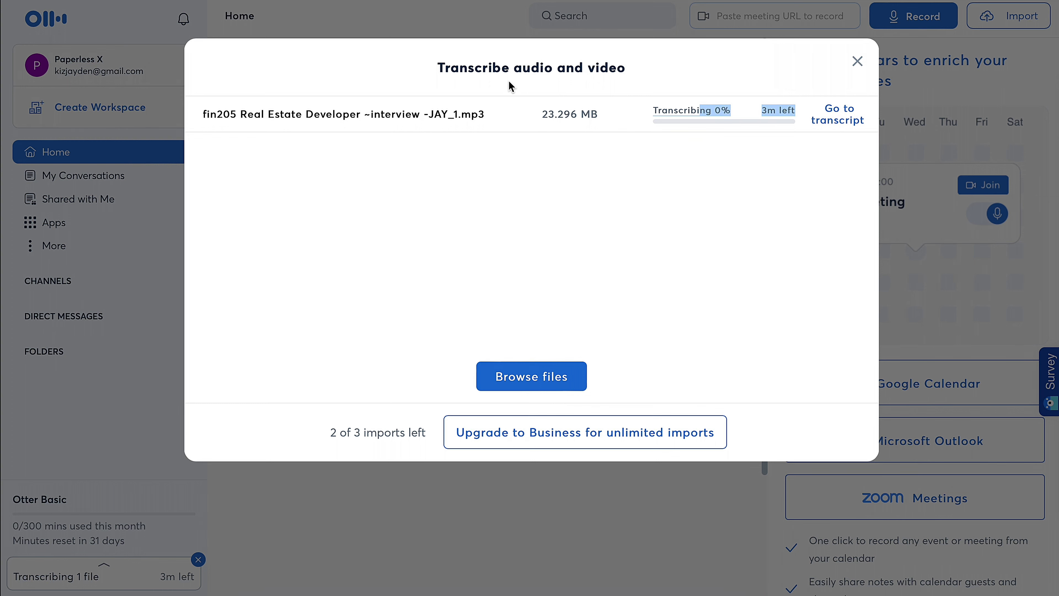
pyautogui.moveTo(484, 70)
pyautogui.mouseDown()
pyautogui.moveTo(563, 209)
pyautogui.moveTo(469, 76)
pyautogui.mouseUp()
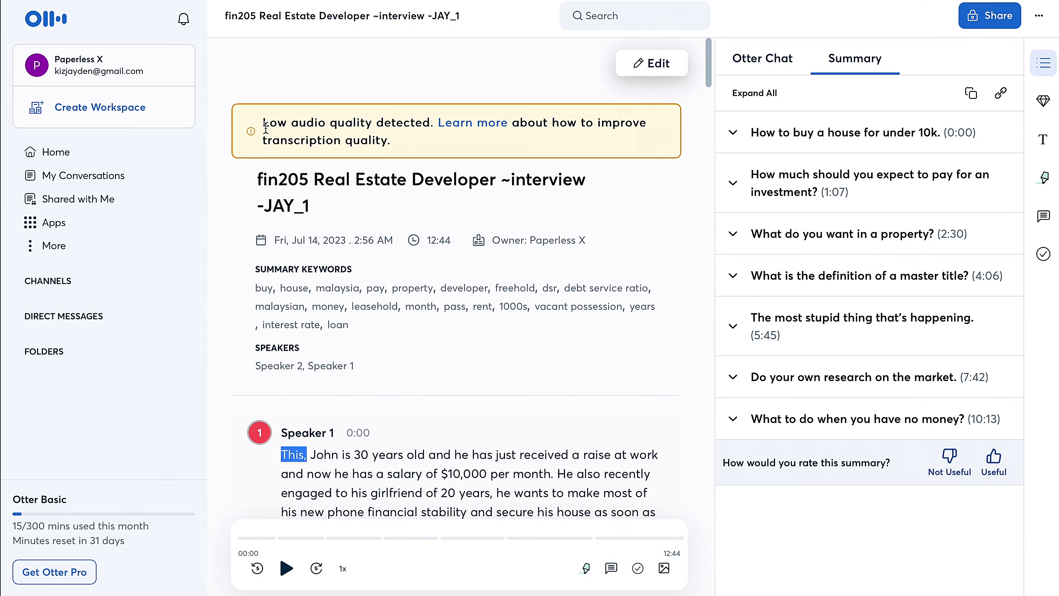
pyautogui.moveTo(264, 125); pyautogui.dragTo(398, 131)
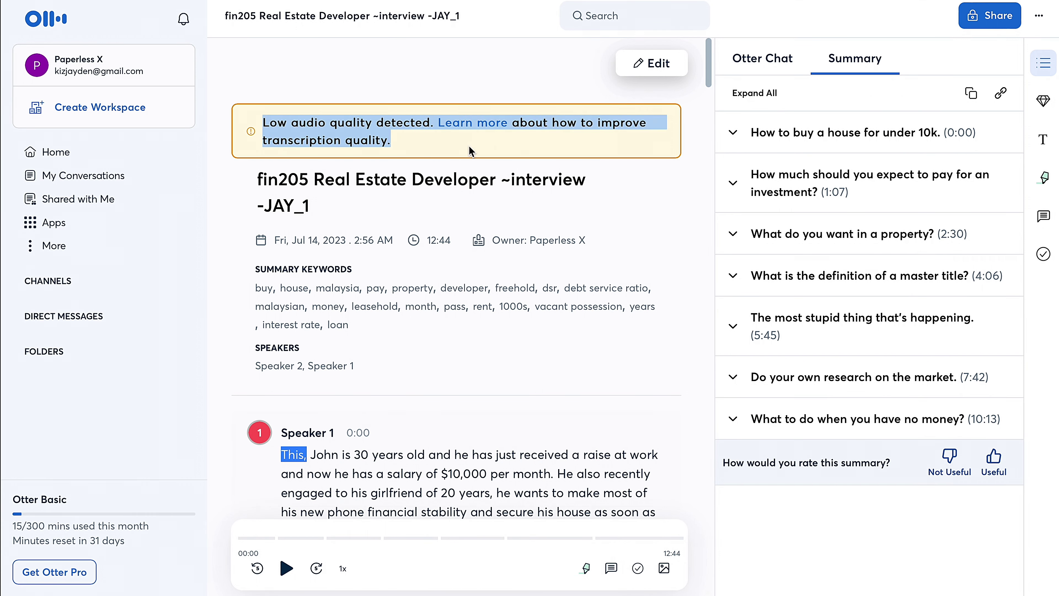
pyautogui.scroll(-10, 399, 340)
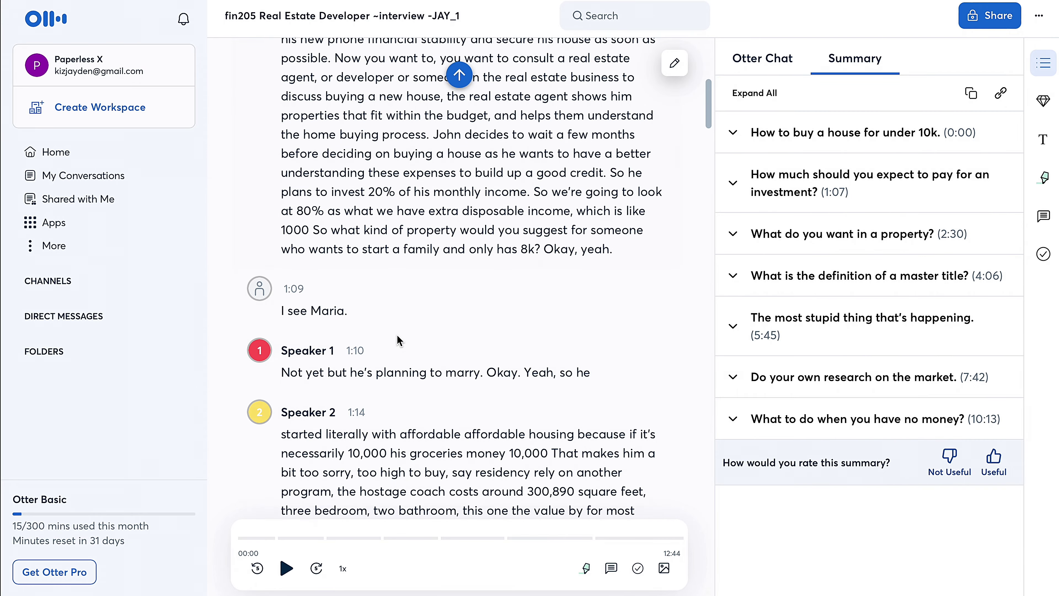
pyautogui.scroll(-15, 398, 341)
pyautogui.scroll(20, 398, 340)
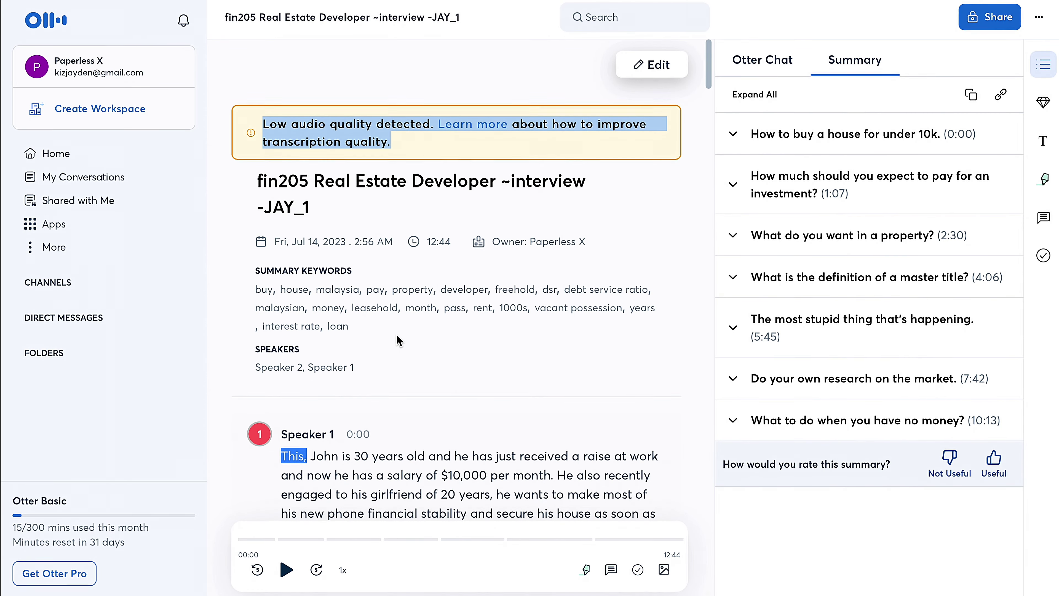
pyautogui.scroll(-10, 398, 340)
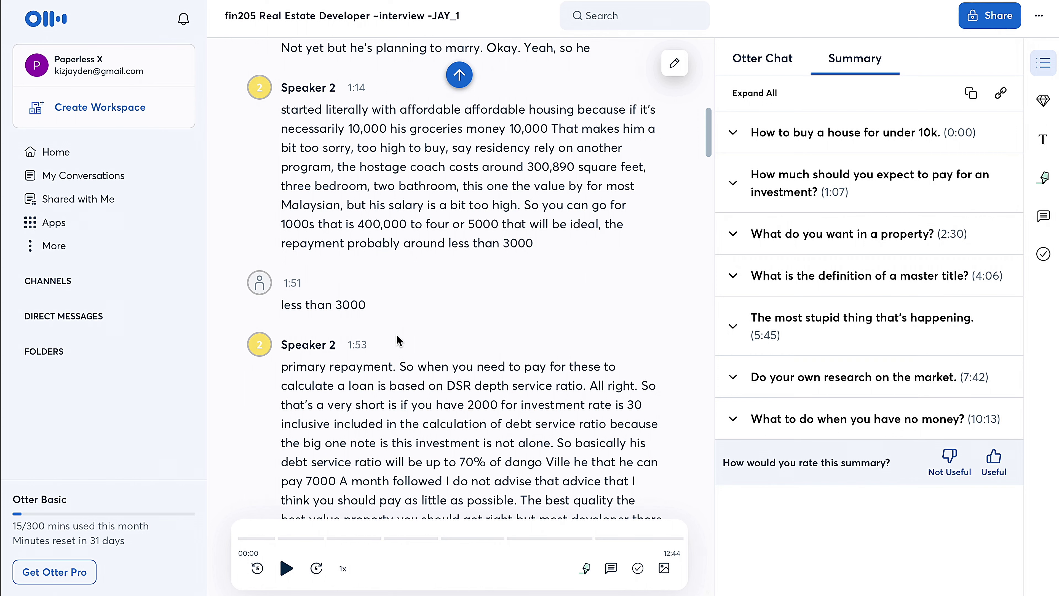
pyautogui.scroll(15, 398, 340)
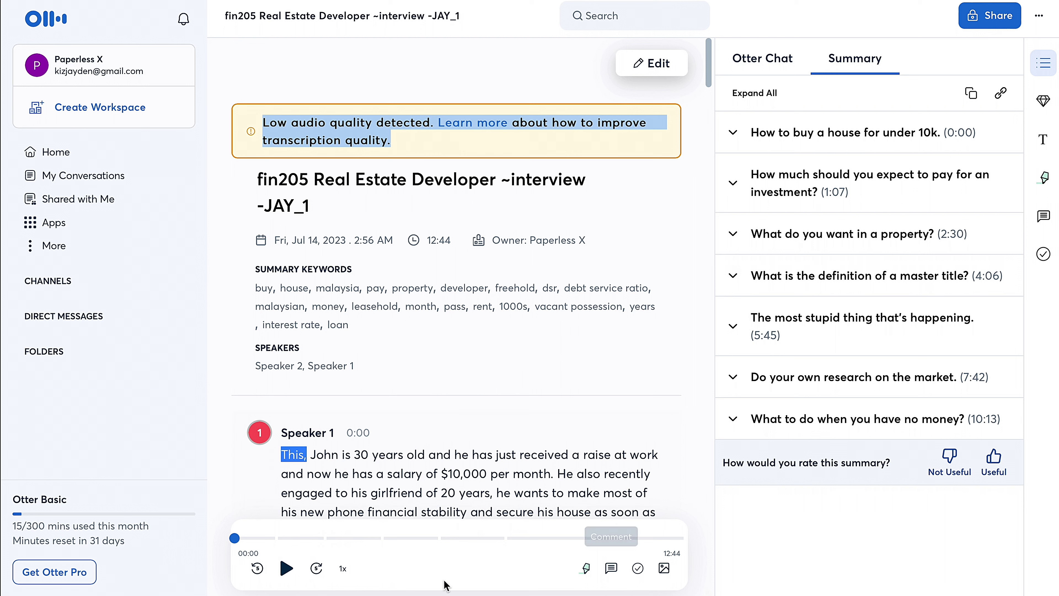
# Step: Play the interview from the start, view the 1x playback options, and pause at 00:44
pyautogui.click(287, 575)
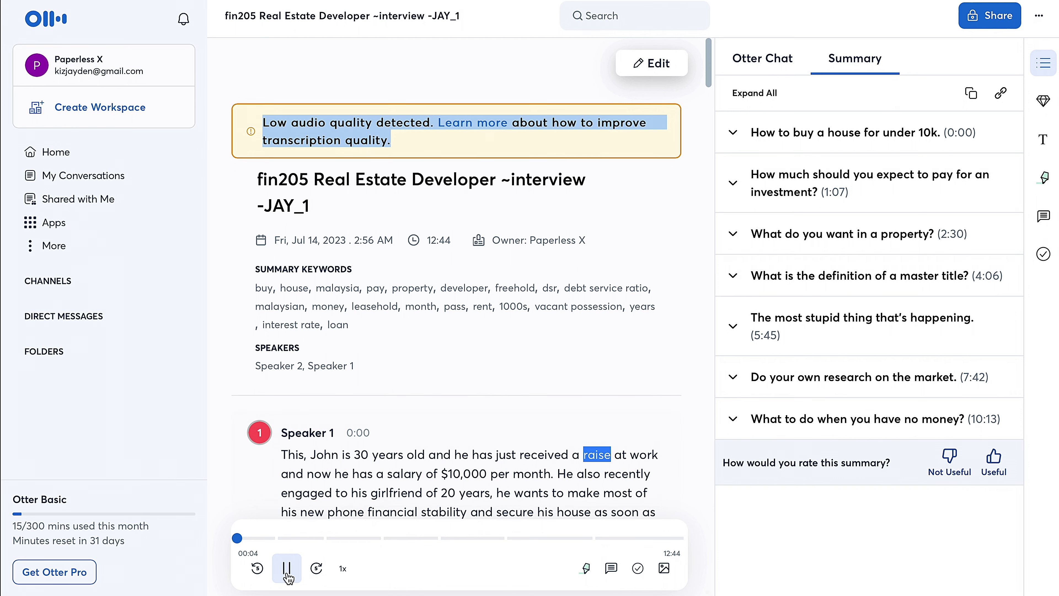
pyautogui.scroll(-5, 371, 336)
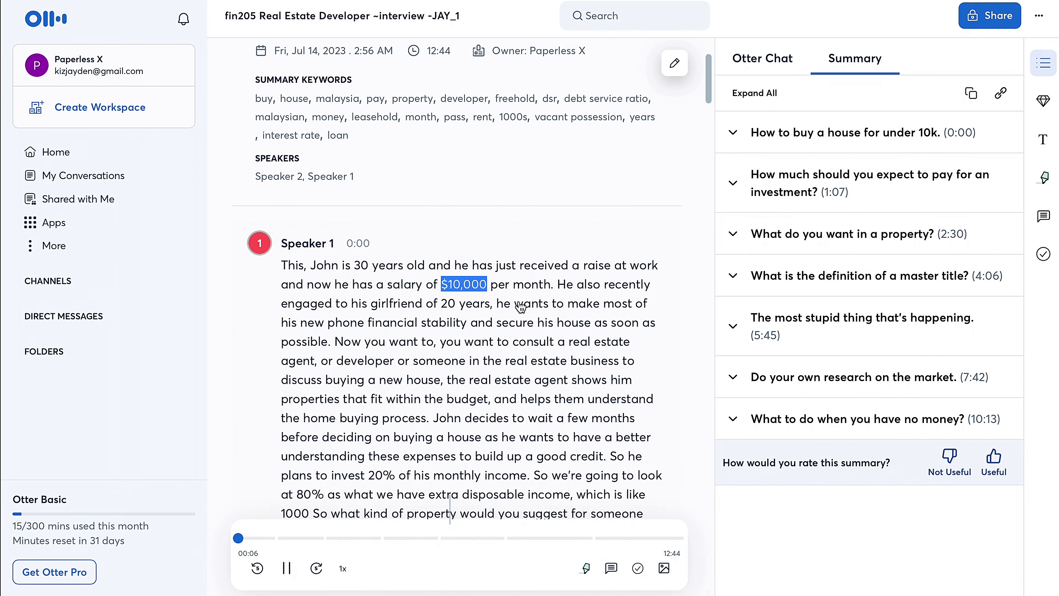
pyautogui.click(343, 568)
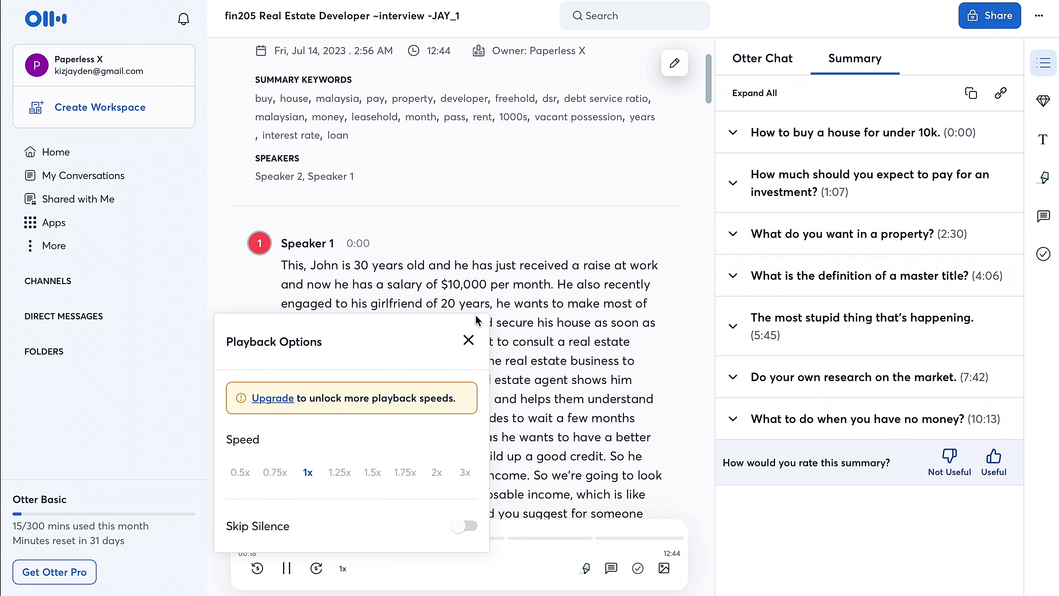
pyautogui.click(467, 341)
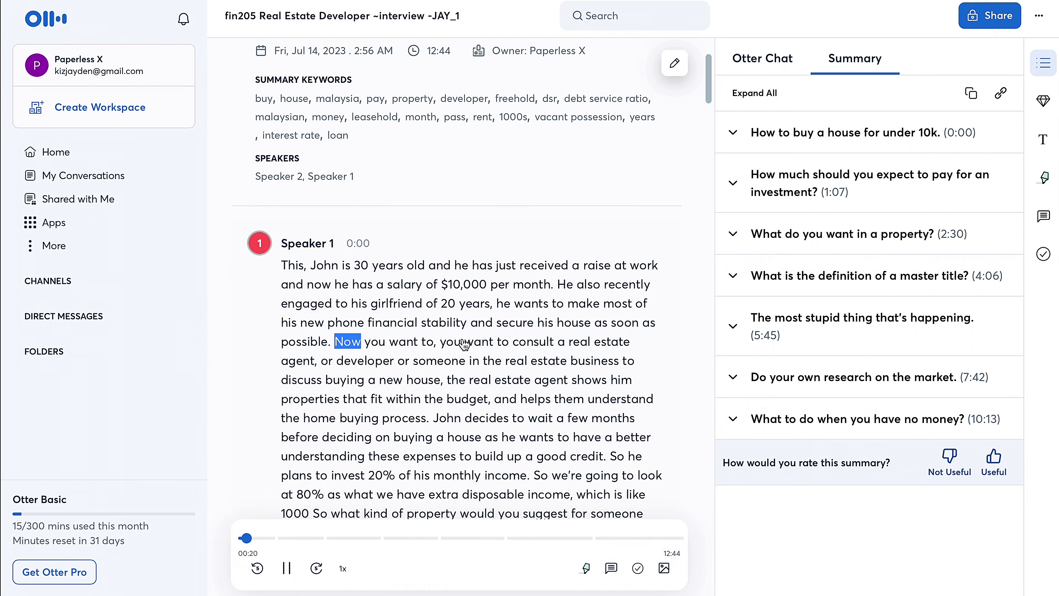
pyautogui.scroll(-2, 455, 480)
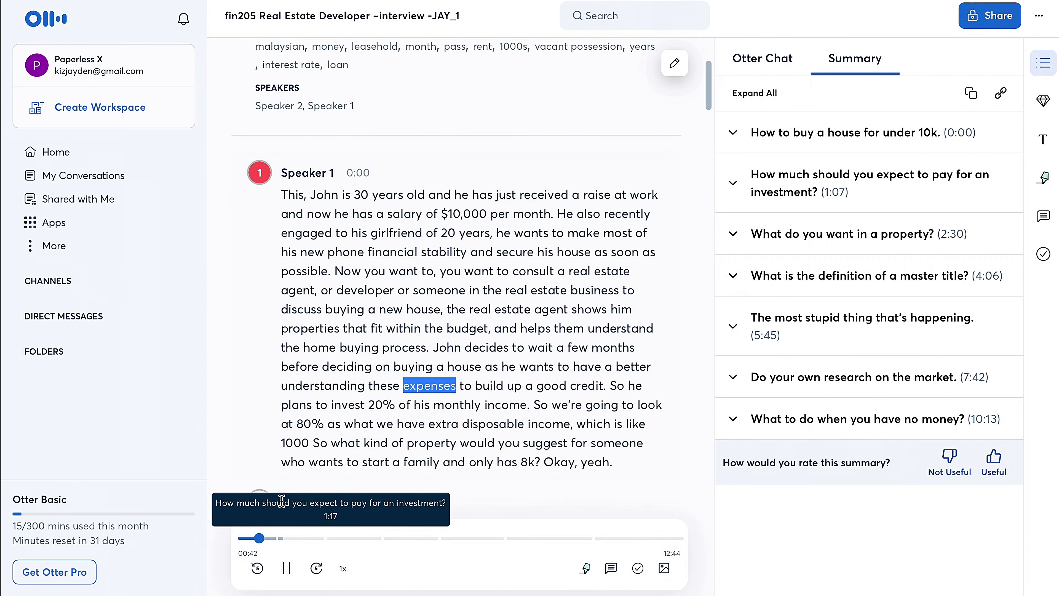
pyautogui.click(286, 568)
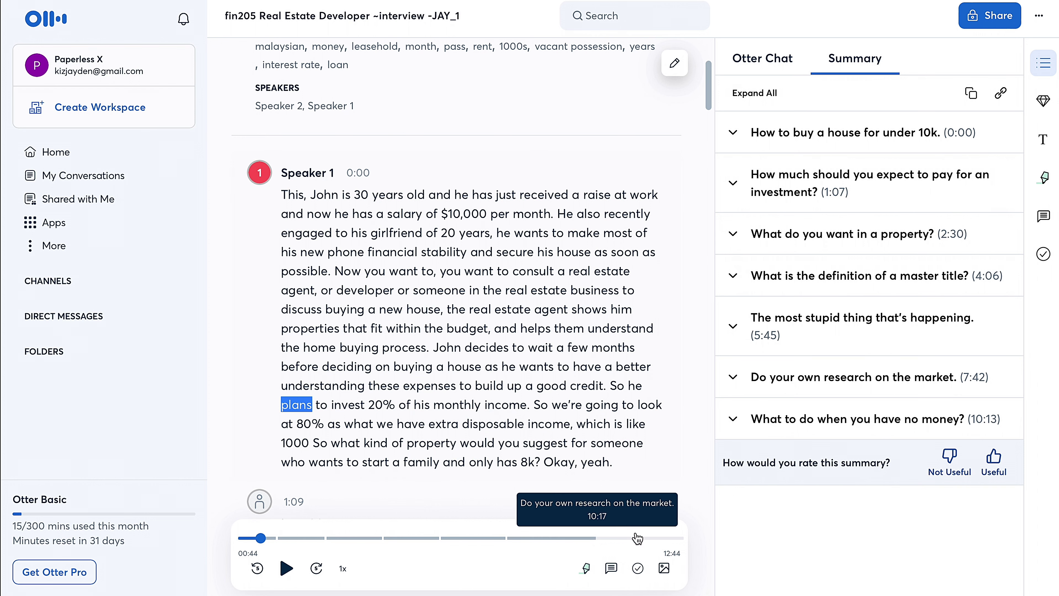
# Step: Scroll to the unlabelled 1:09 line, play from there, and pause at 1:11
pyautogui.scroll(-1, 631, 402)
pyautogui.scroll(-1, 630, 401)
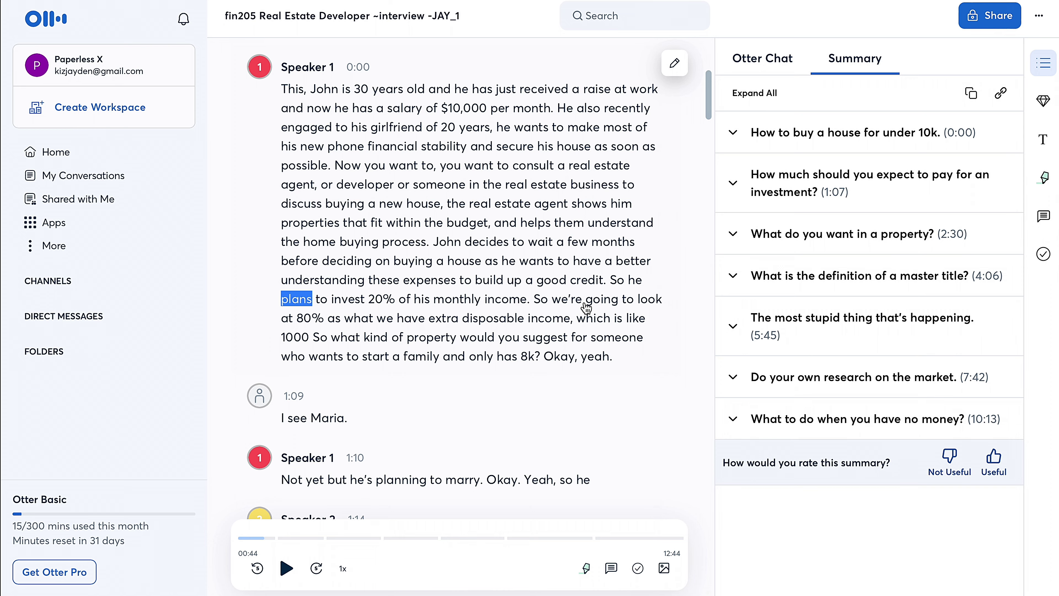
pyautogui.scroll(-2, 586, 308)
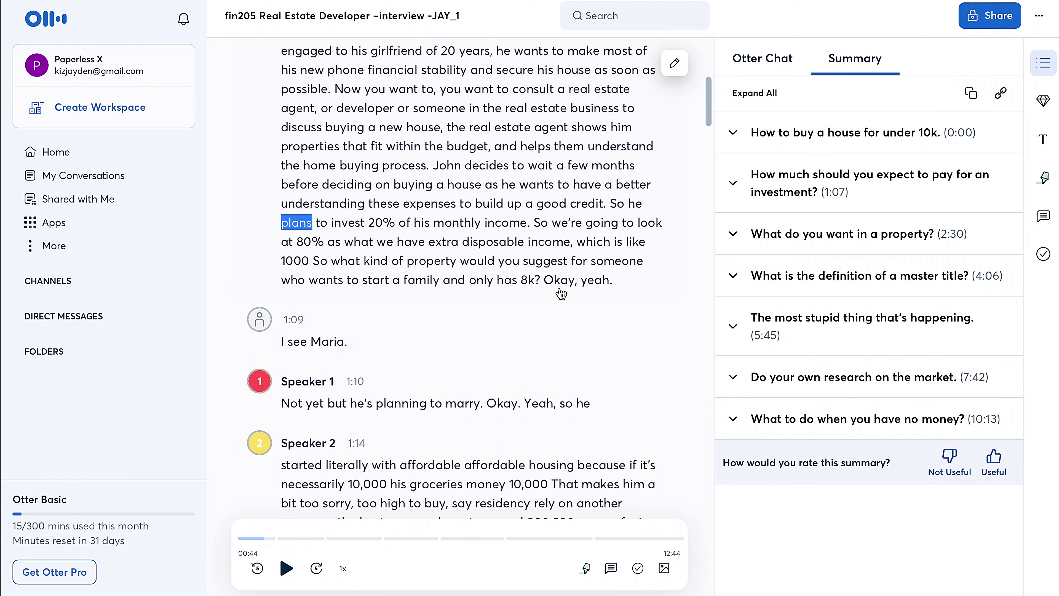
pyautogui.scroll(-1, 560, 294)
pyautogui.scroll(4, 561, 294)
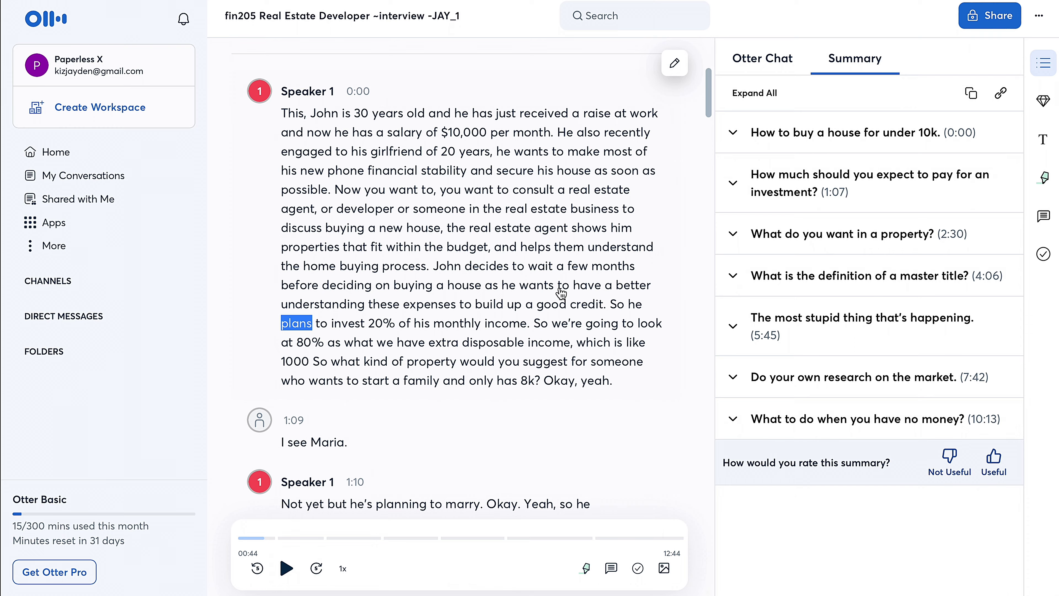
pyautogui.scroll(-4, 561, 294)
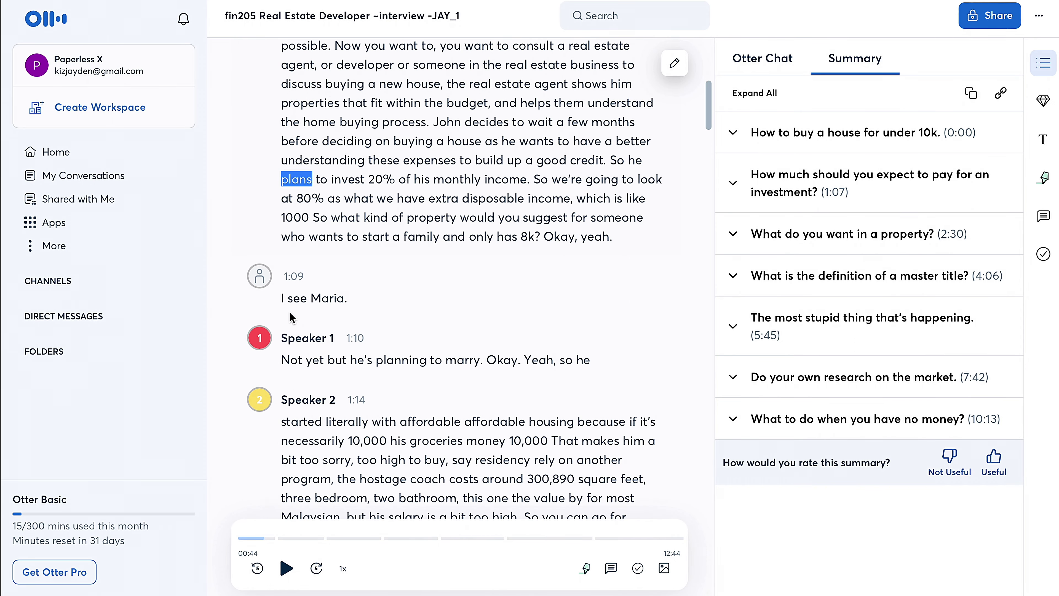
pyautogui.tripleClick(292, 298)
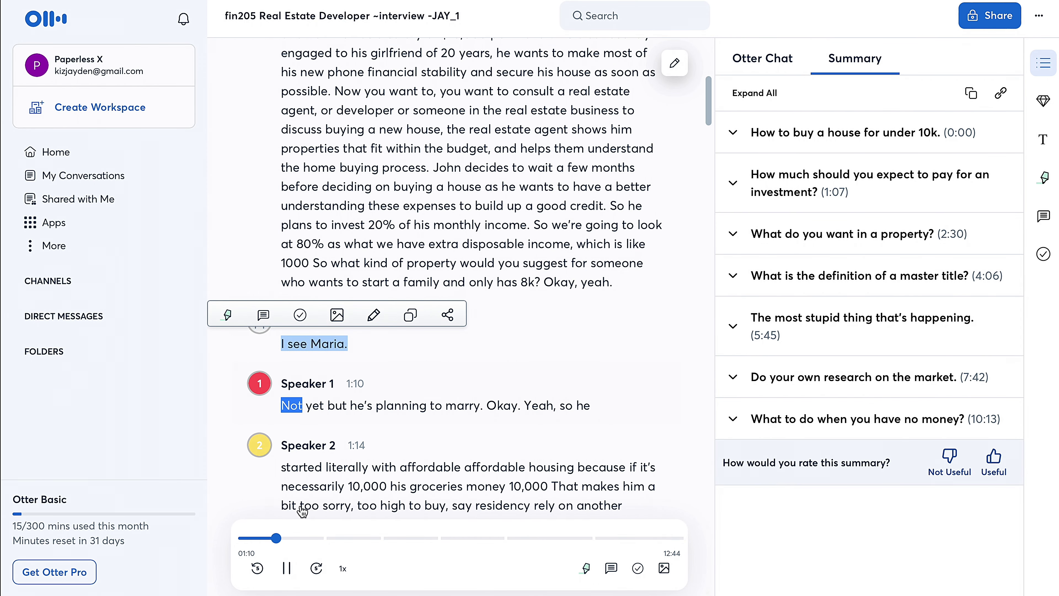
pyautogui.click(286, 568)
pyautogui.scroll(4, 336, 321)
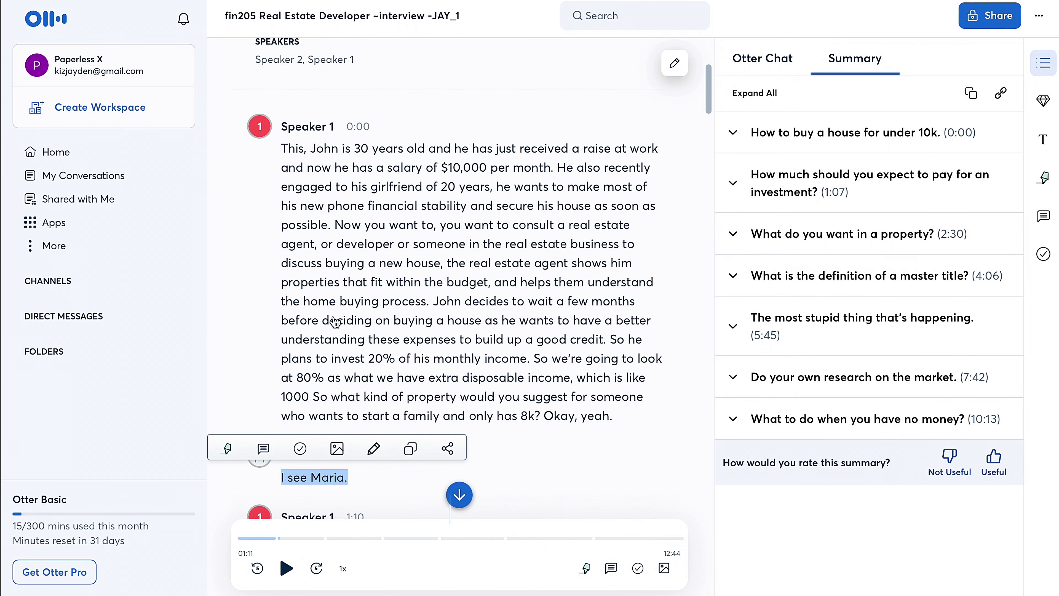
pyautogui.scroll(-2, 261, 156)
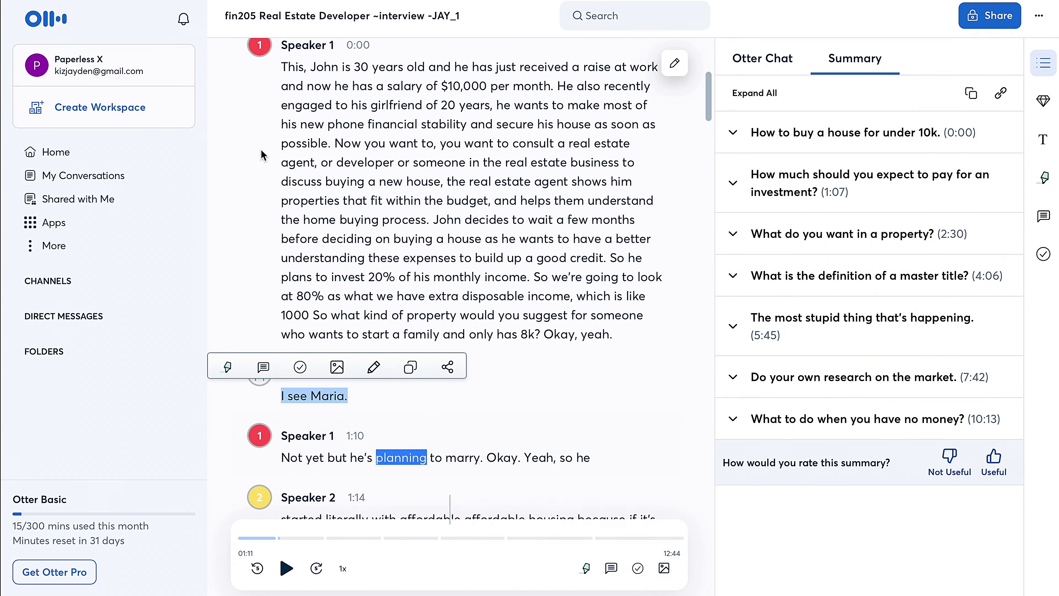
# Step: Tag the unlabelled 1:09 line and Speaker 1's opening paragraph with the account owner
pyautogui.click(397, 282)
pyautogui.scroll(6, 400, 284)
pyautogui.scroll(-6, 399, 284)
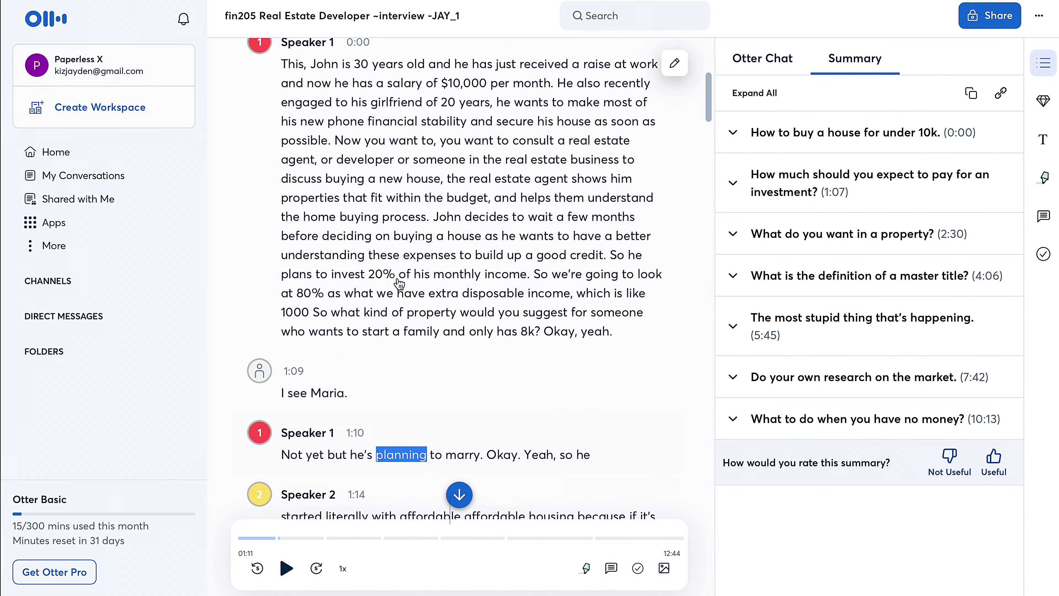
pyautogui.click(263, 368)
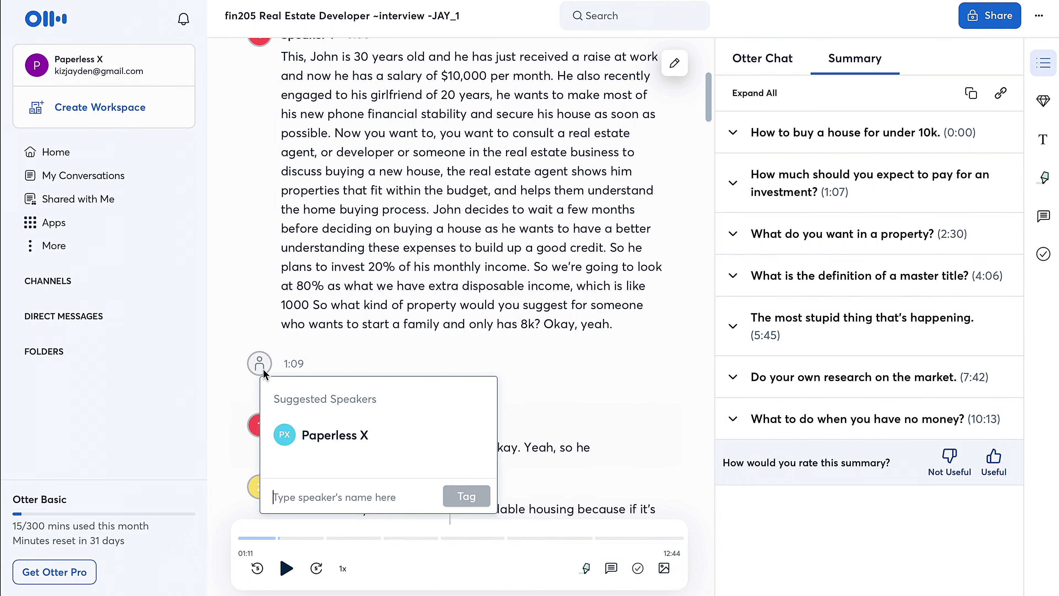
pyautogui.click(330, 436)
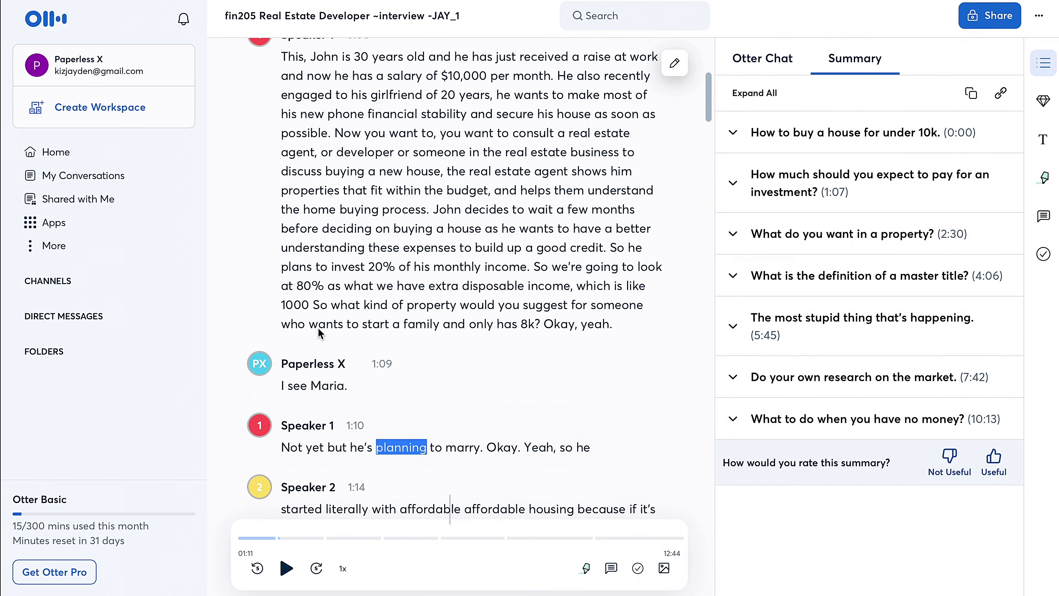
pyautogui.scroll(5, 283, 209)
pyautogui.click(259, 229)
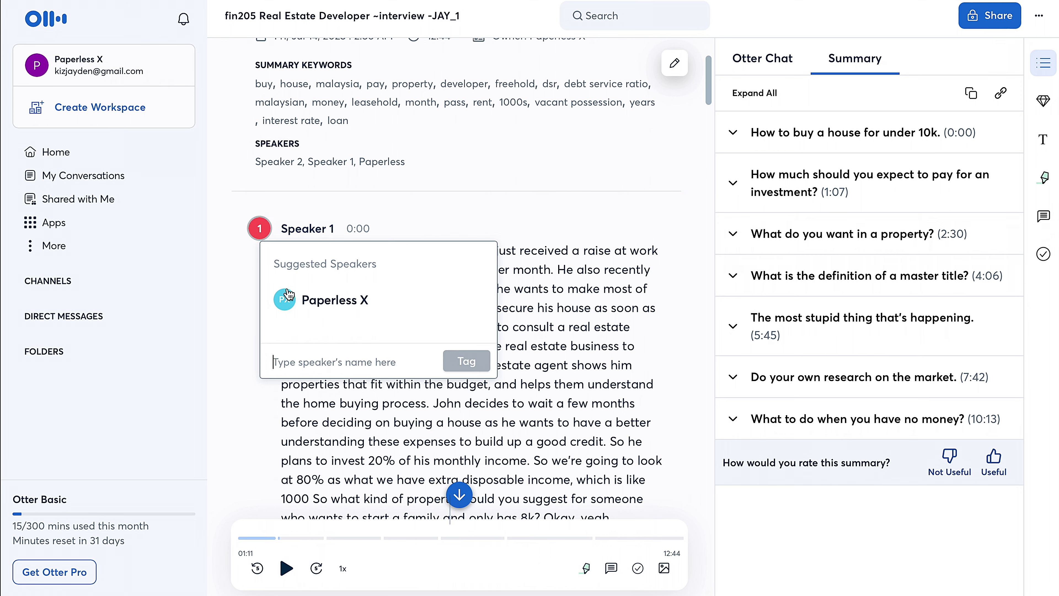
pyautogui.click(290, 294)
# Step: Resume playback and confirm the account owner as speaker of the 1:10 line
pyautogui.scroll(-10, 372, 297)
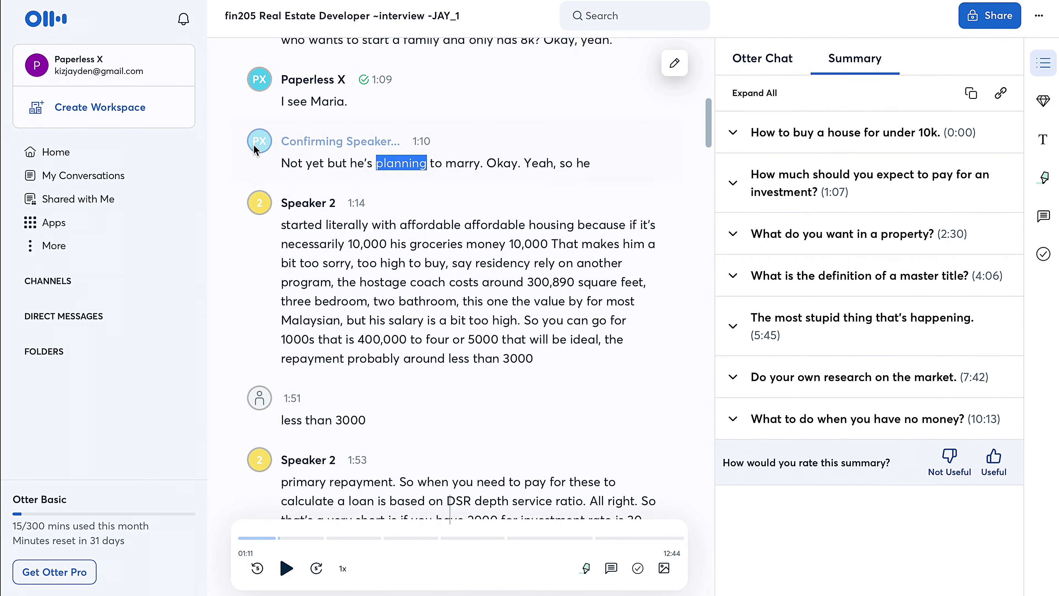
pyautogui.press('space')
pyautogui.click(268, 147)
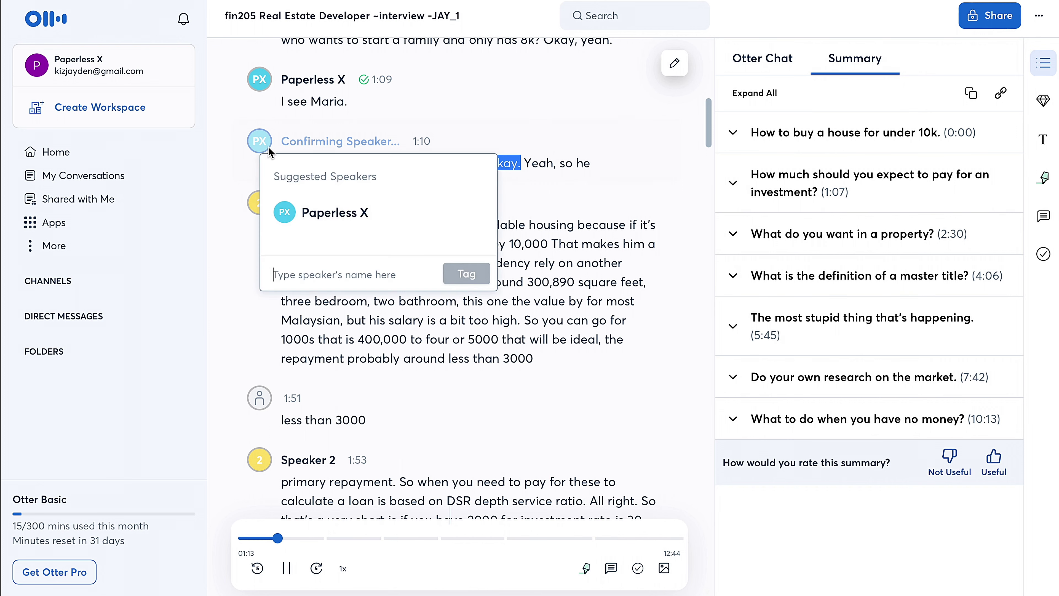
pyautogui.click(333, 212)
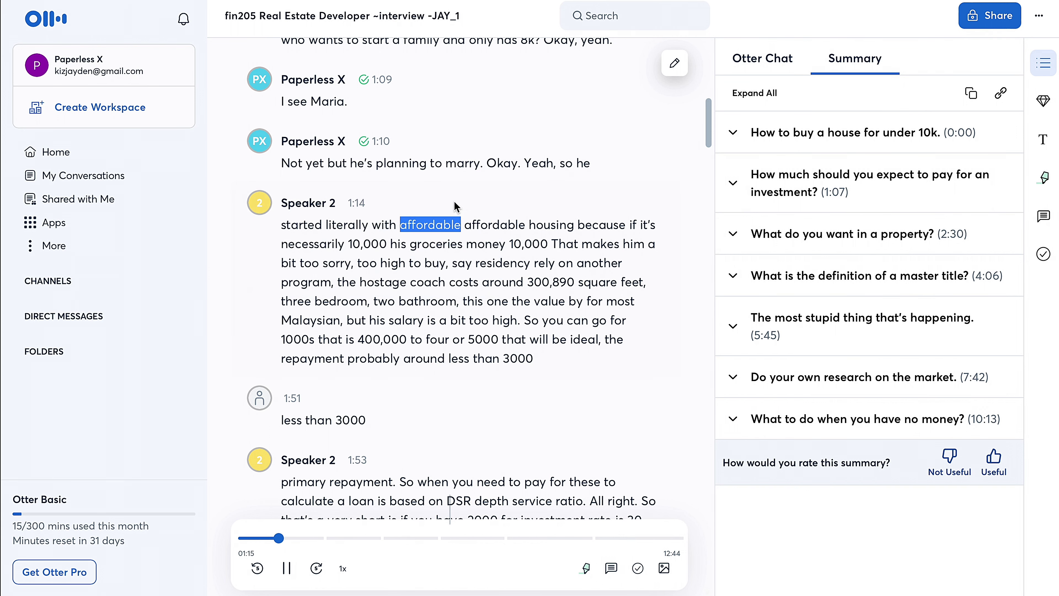
# Step: Pause at 1:17 and skim down to the 5:27–5:45 exchange, moving playback to 05:26
pyautogui.press('space')
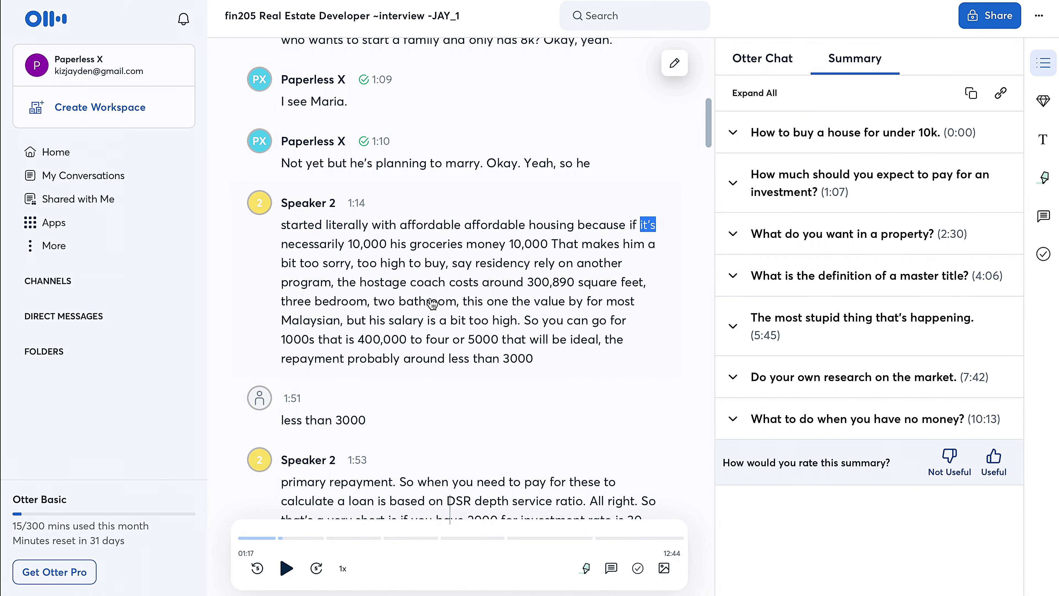
pyautogui.scroll(-13, 303, 138)
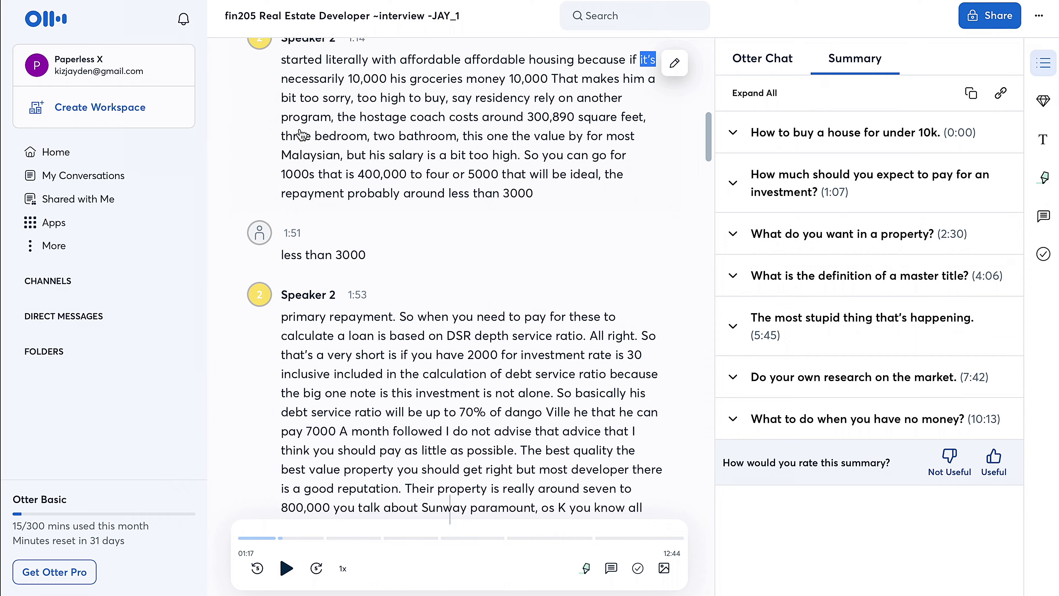
pyautogui.scroll(-14, 301, 134)
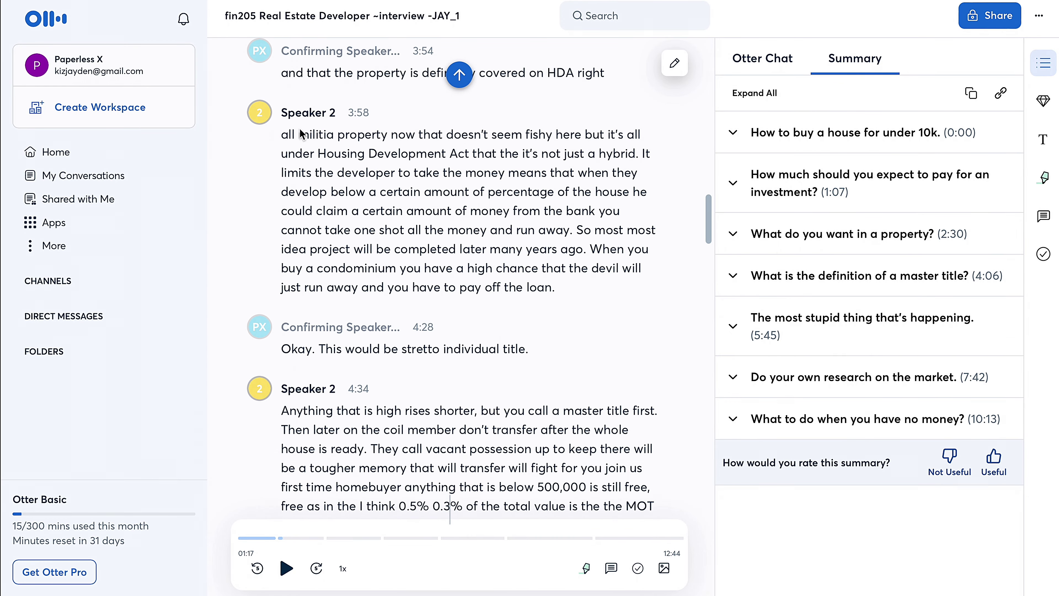
pyautogui.scroll(-10, 263, 343)
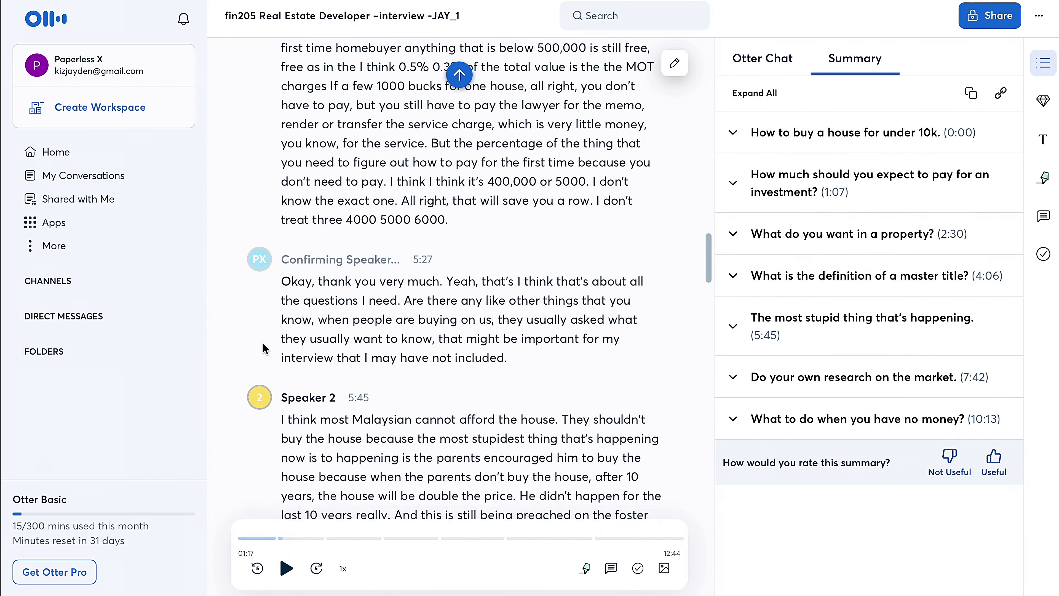
pyautogui.scroll(-20, 342, 251)
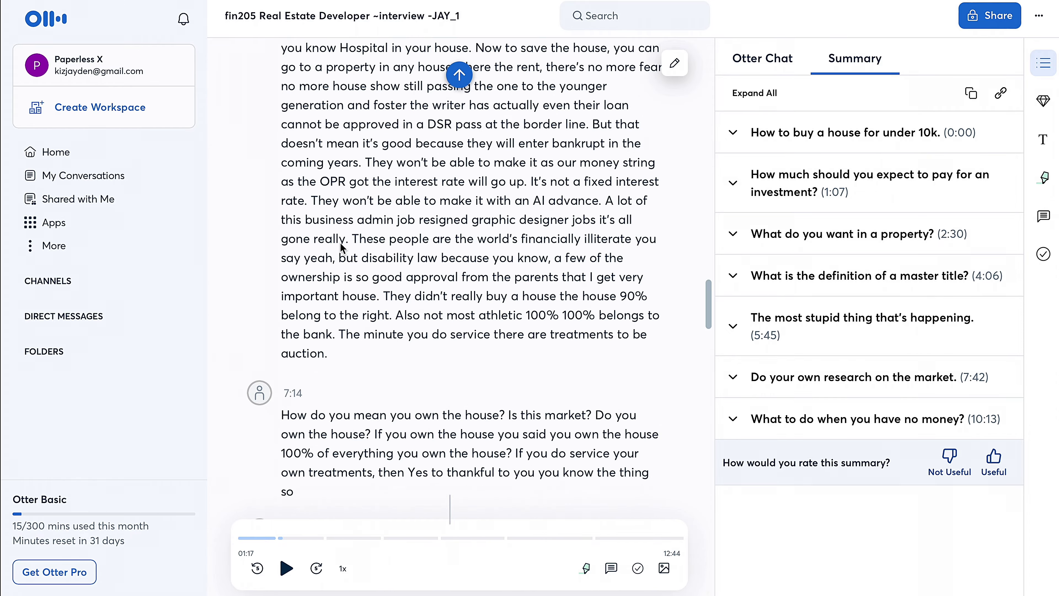
pyautogui.scroll(-1, 342, 248)
pyautogui.scroll(10, 342, 248)
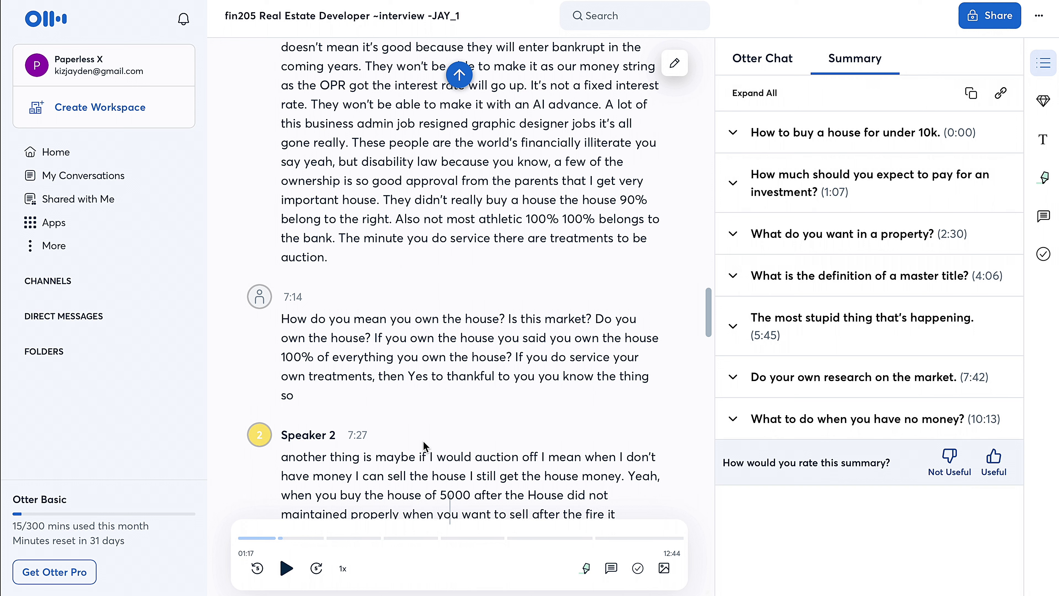
pyautogui.scroll(20, 423, 442)
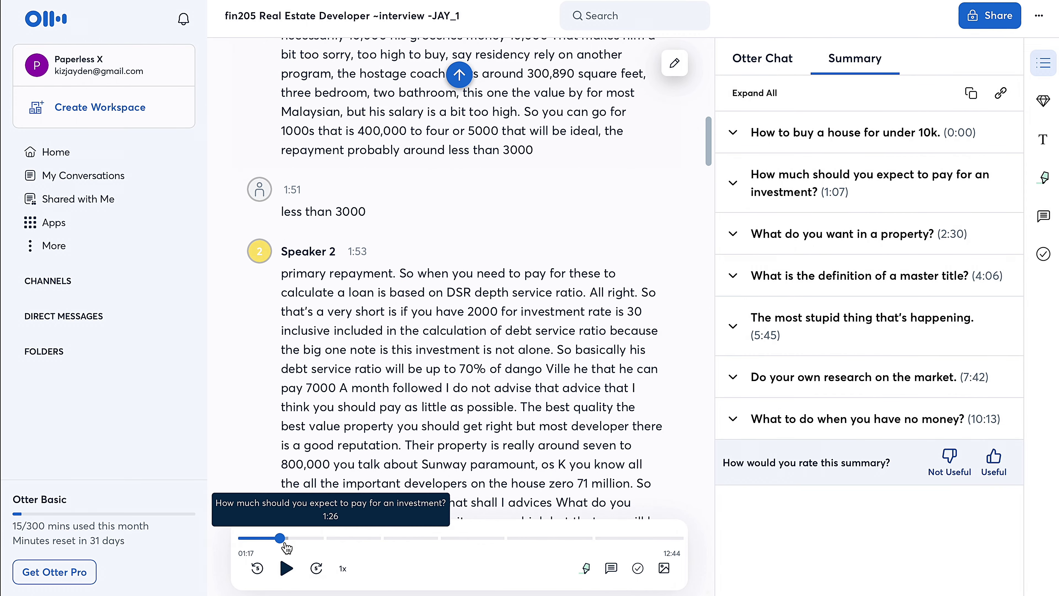
pyautogui.click(283, 539)
# Step: Resume the interview audio, skip ahead to 6:12, and pause at 6:17
pyautogui.press('space')
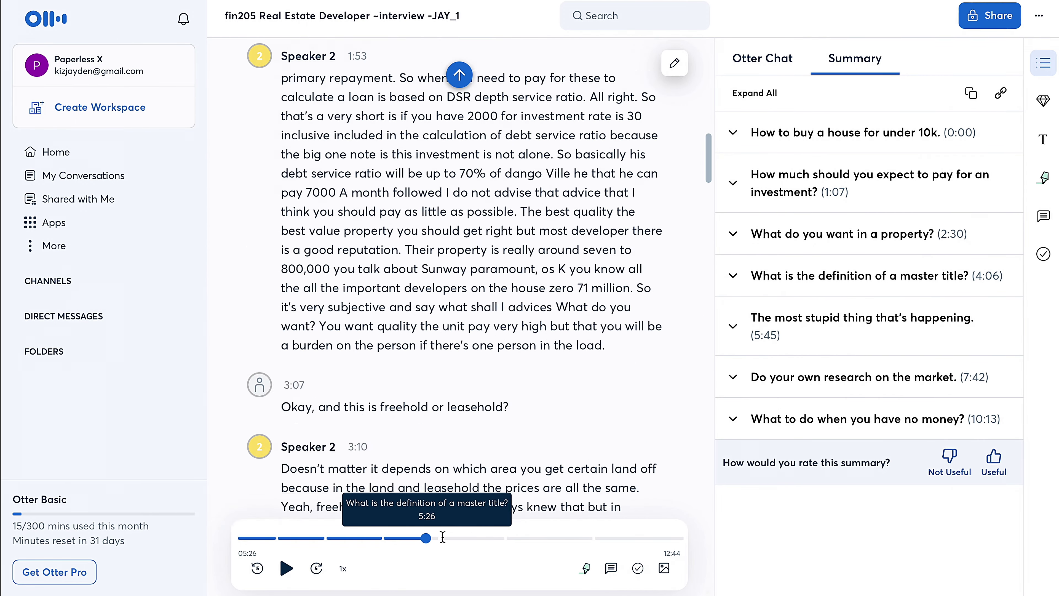
pyautogui.click(452, 538)
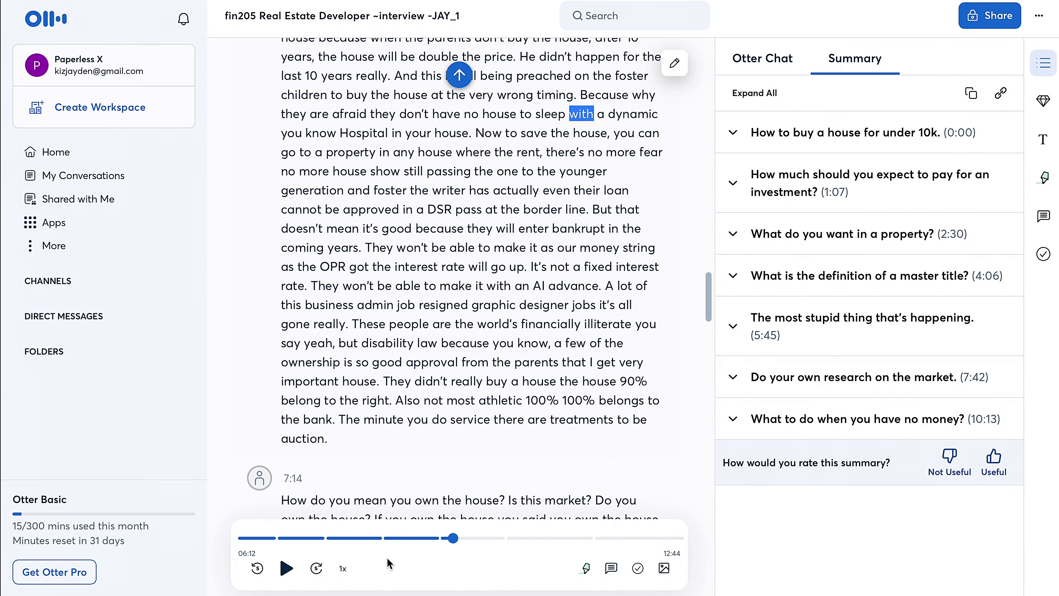
pyautogui.click(286, 568)
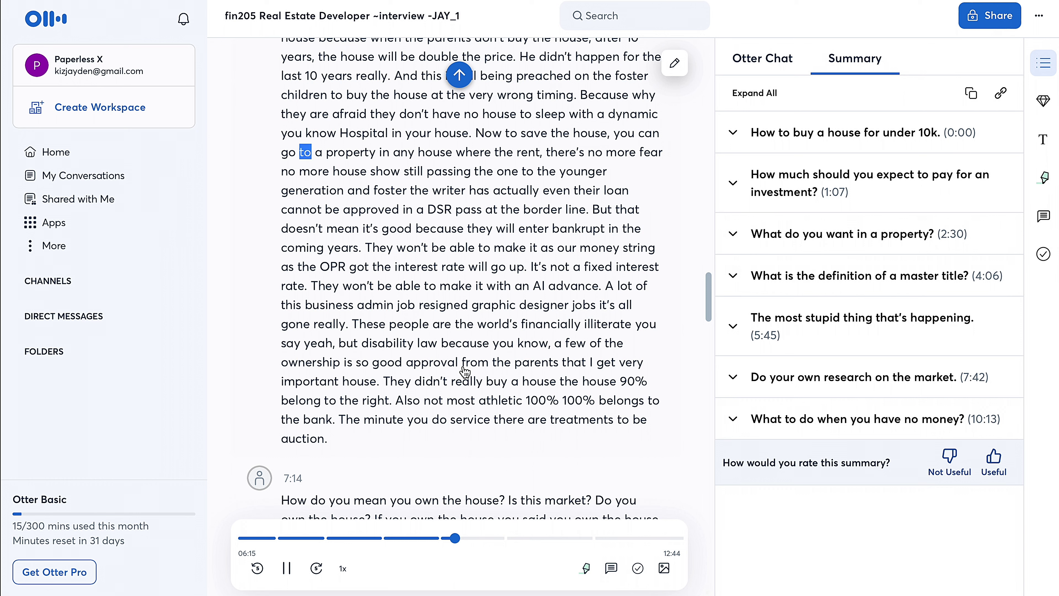
pyautogui.click(288, 574)
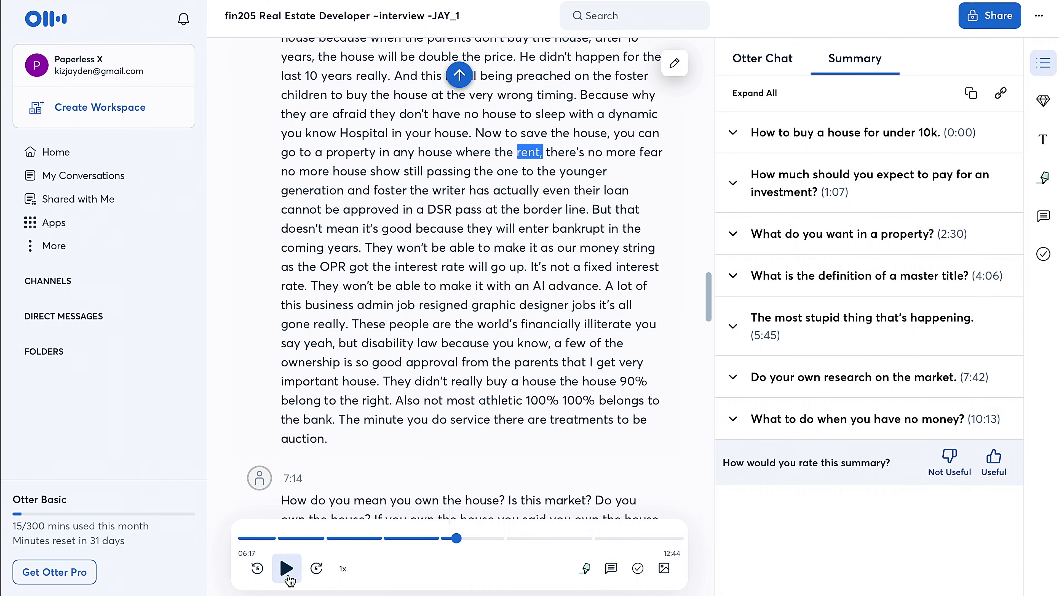
# Step: Rewind a few seconds, seek to the word 'foster', and pause at 06:08
pyautogui.click(257, 569)
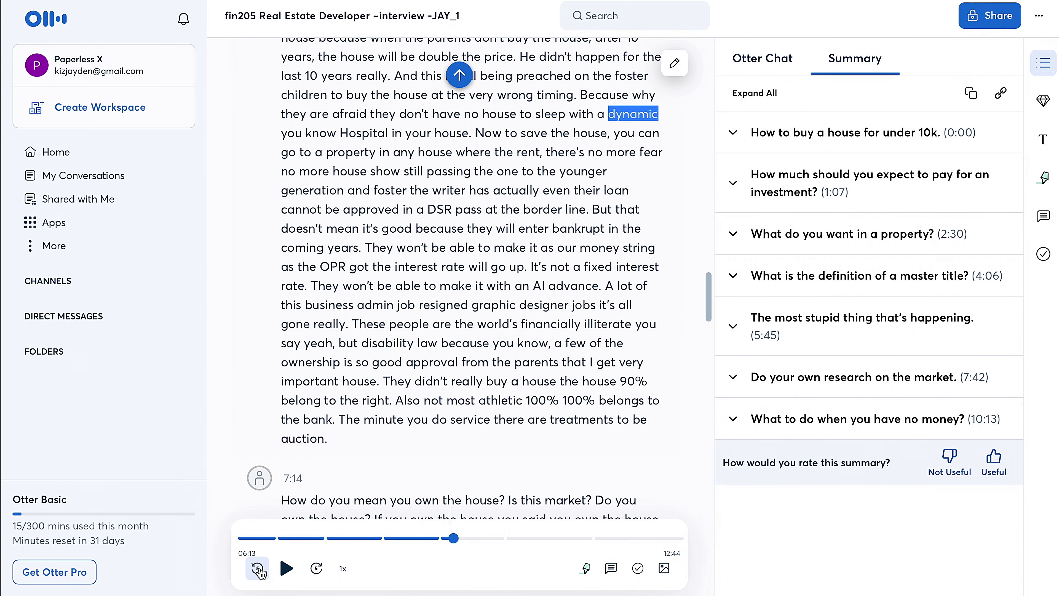
pyautogui.click(258, 569)
pyautogui.click(258, 570)
pyautogui.click(258, 569)
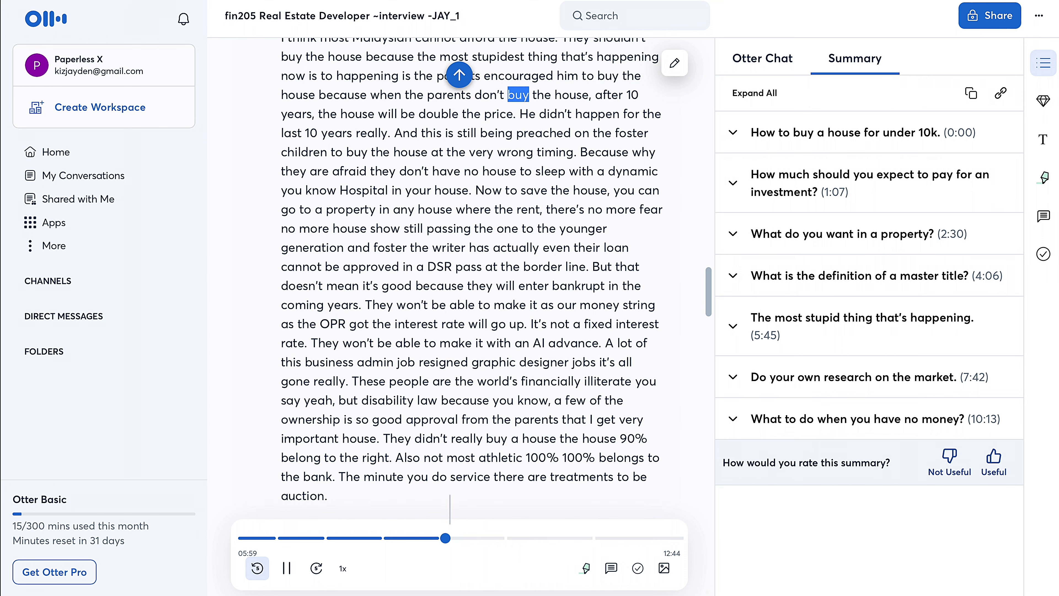
pyautogui.press('XF86AudioRaiseVolume')
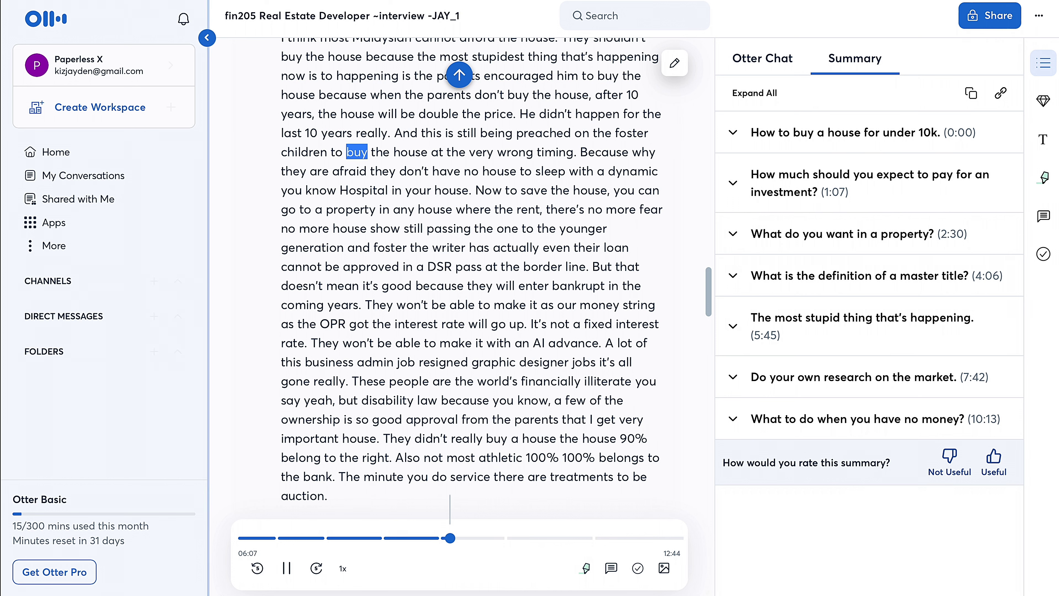
pyautogui.click(286, 576)
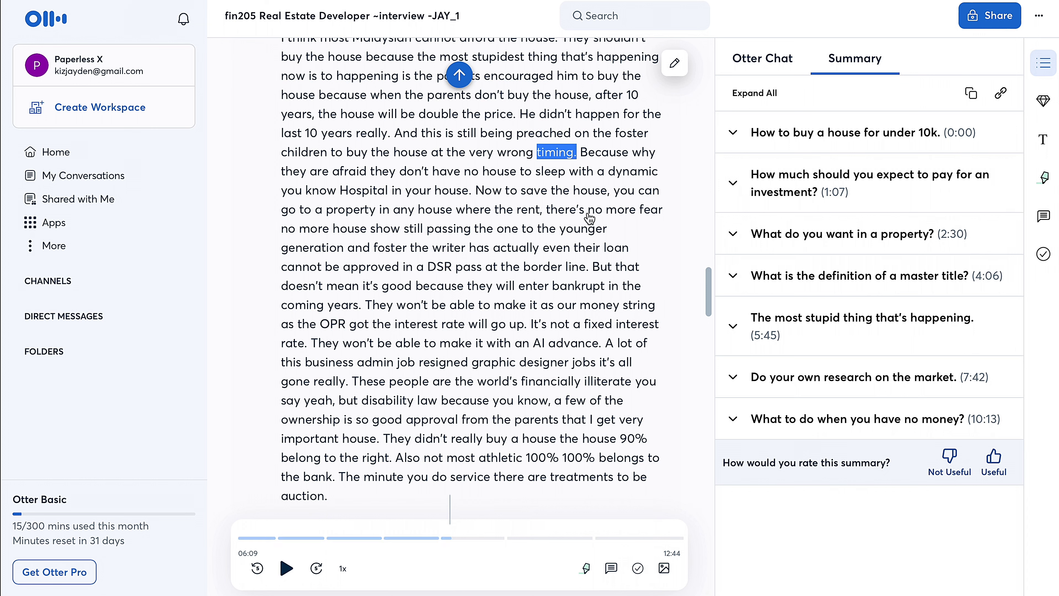
pyautogui.click(633, 133)
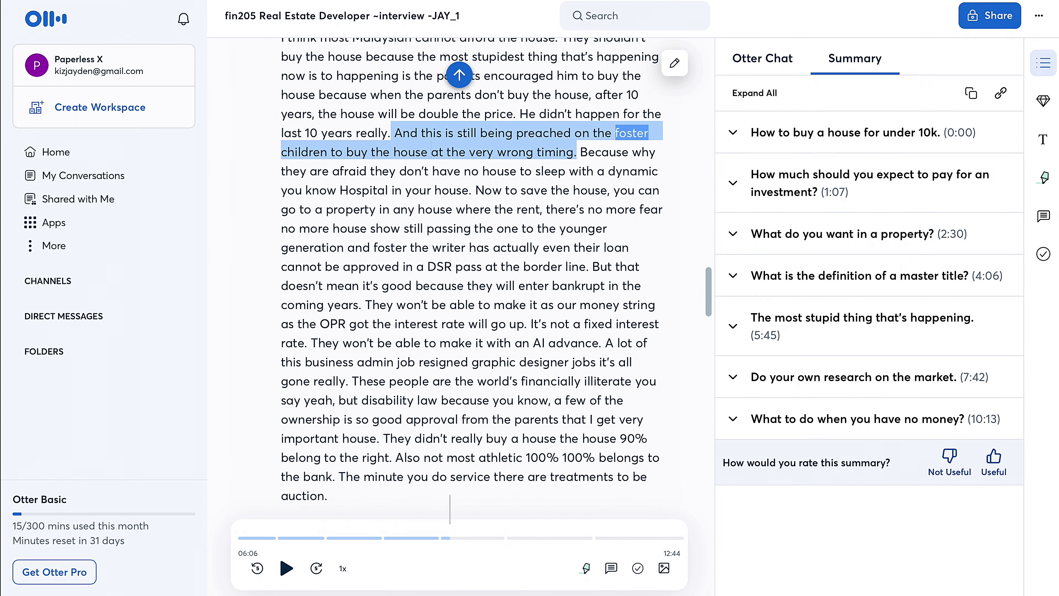
pyautogui.rightClick(631, 125)
pyautogui.press('Escape')
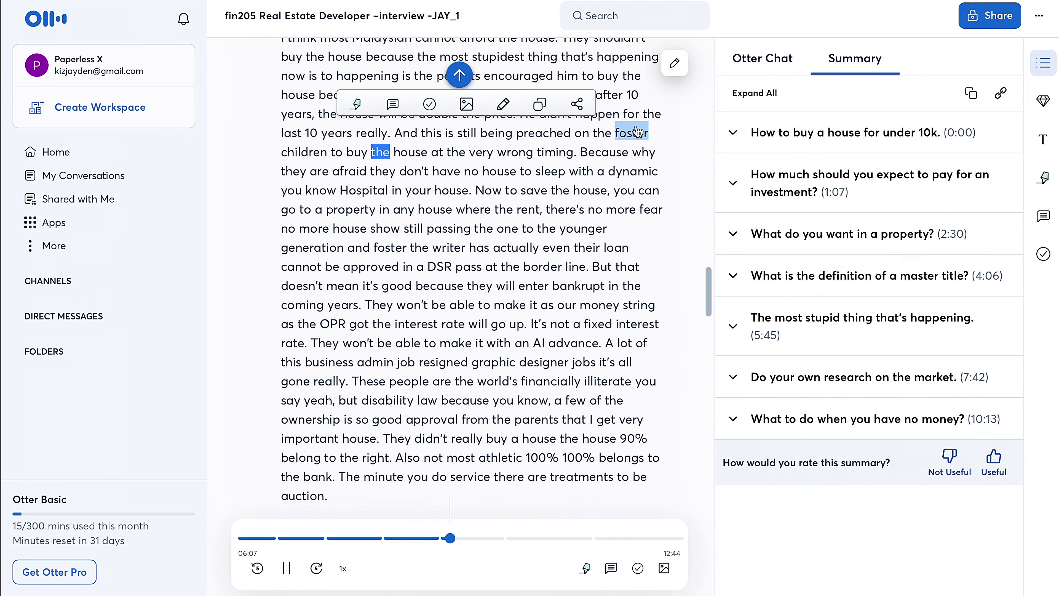
pyautogui.press('space')
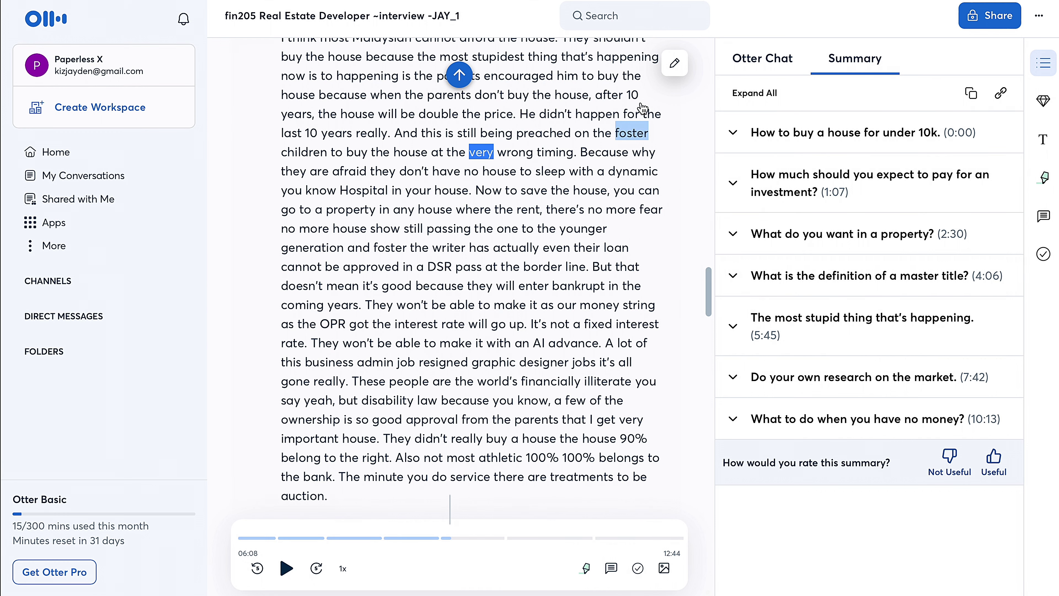
# Step: Edit 'the foster children' to read 'the force the children', save, and resume playback
pyautogui.click(673, 66)
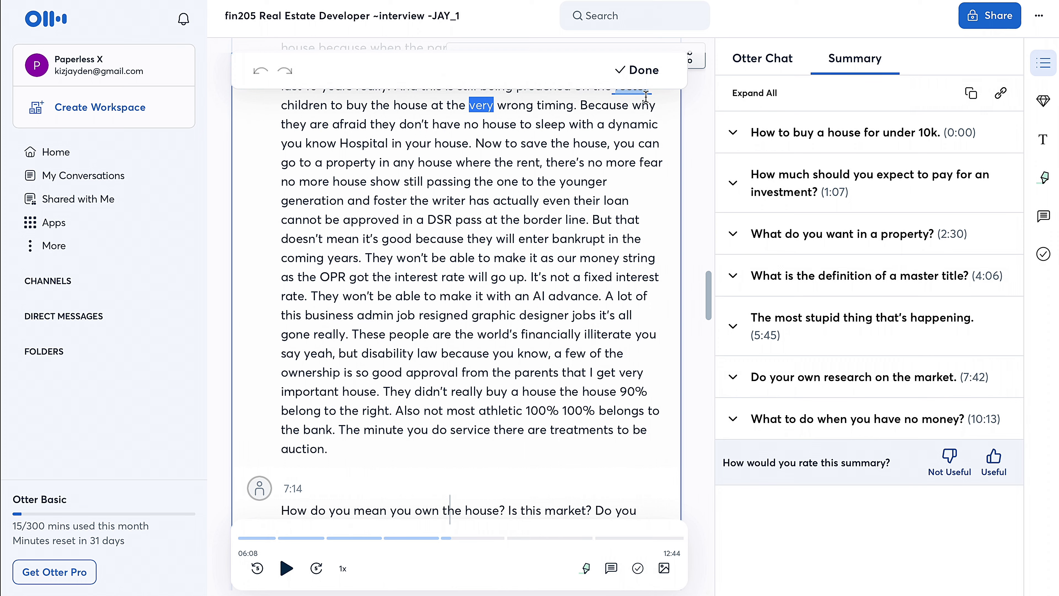
pyautogui.scroll(2, 632, 127)
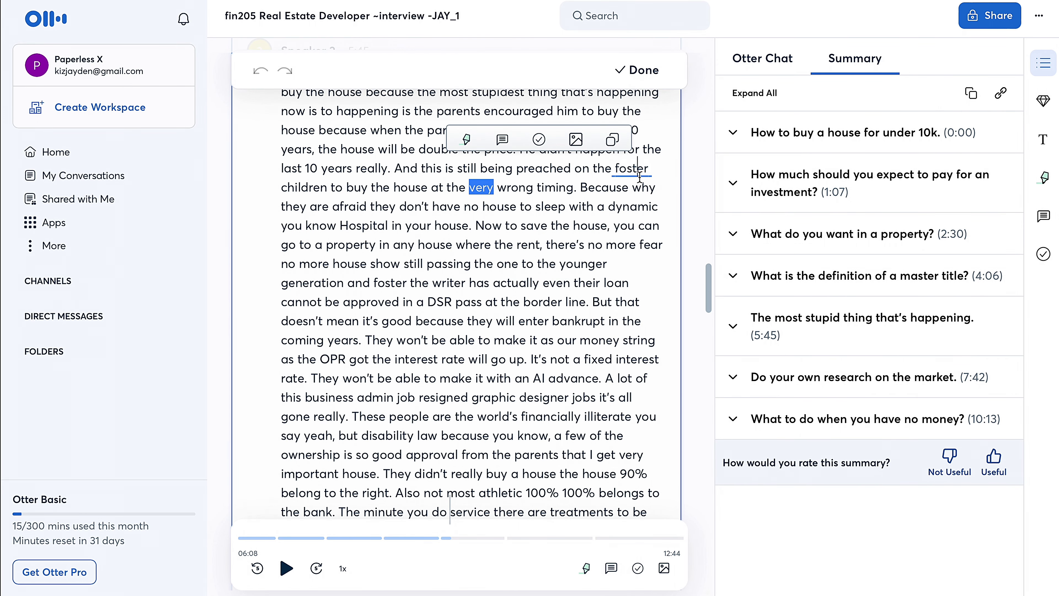
pyautogui.click(640, 176)
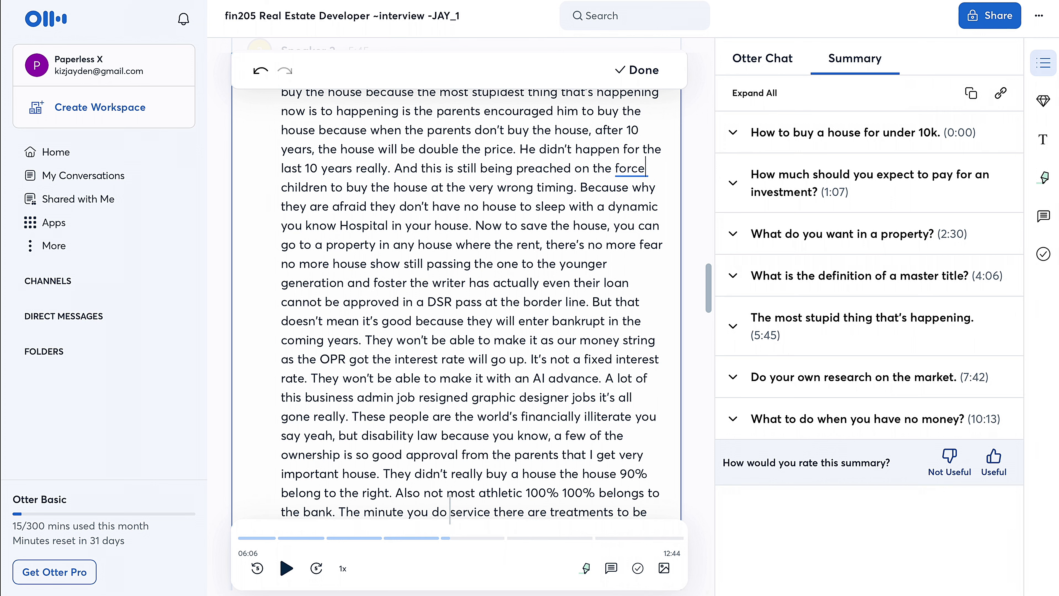
pyautogui.write('eh')
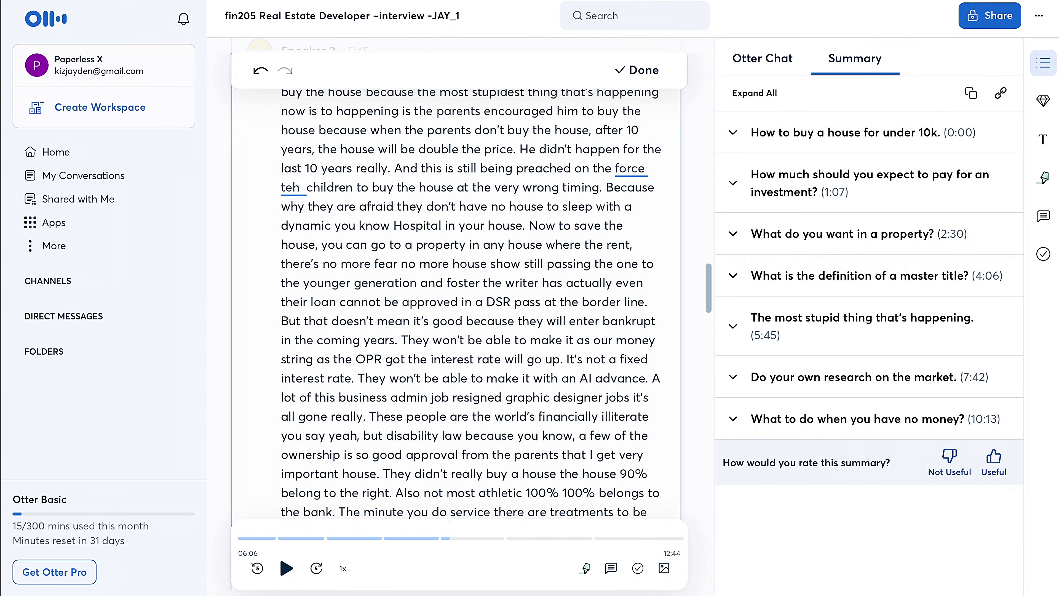
pyautogui.press('BackSpace')
pyautogui.press('BackSpace')
pyautogui.write('he')
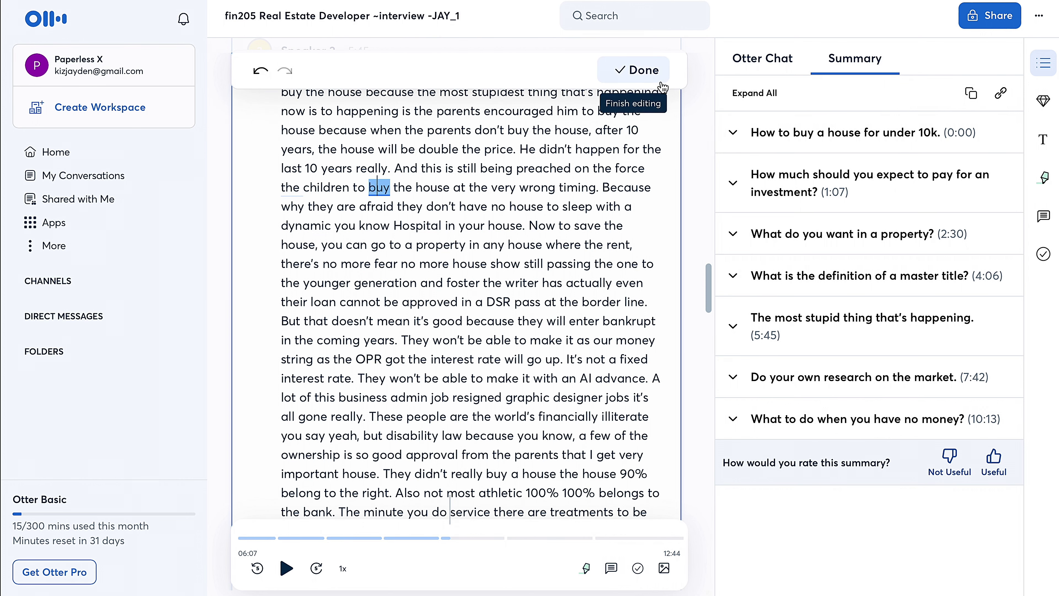
pyautogui.click(466, 168)
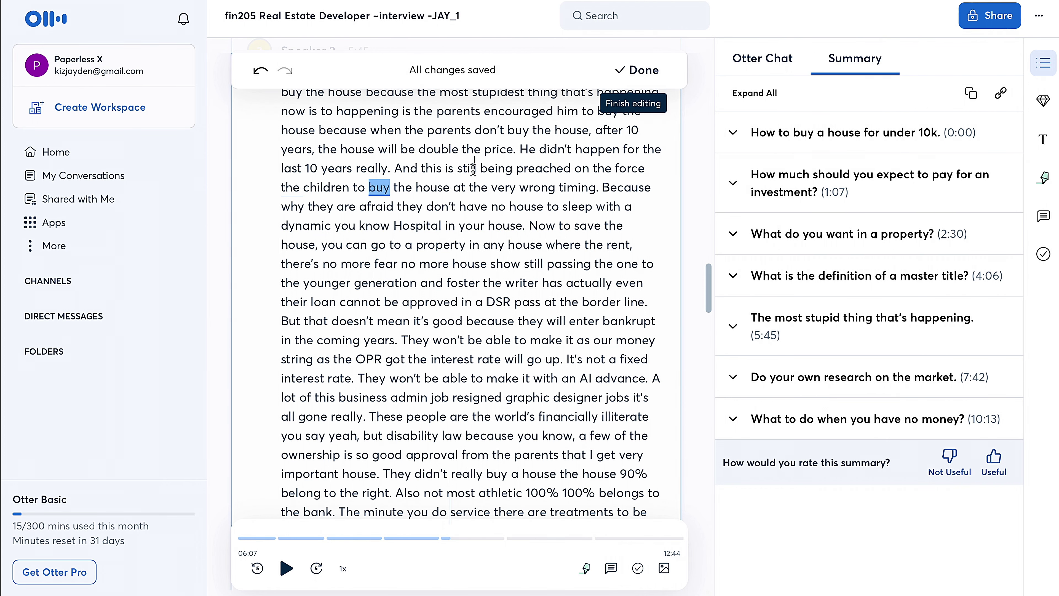
pyautogui.scroll(-4, 467, 278)
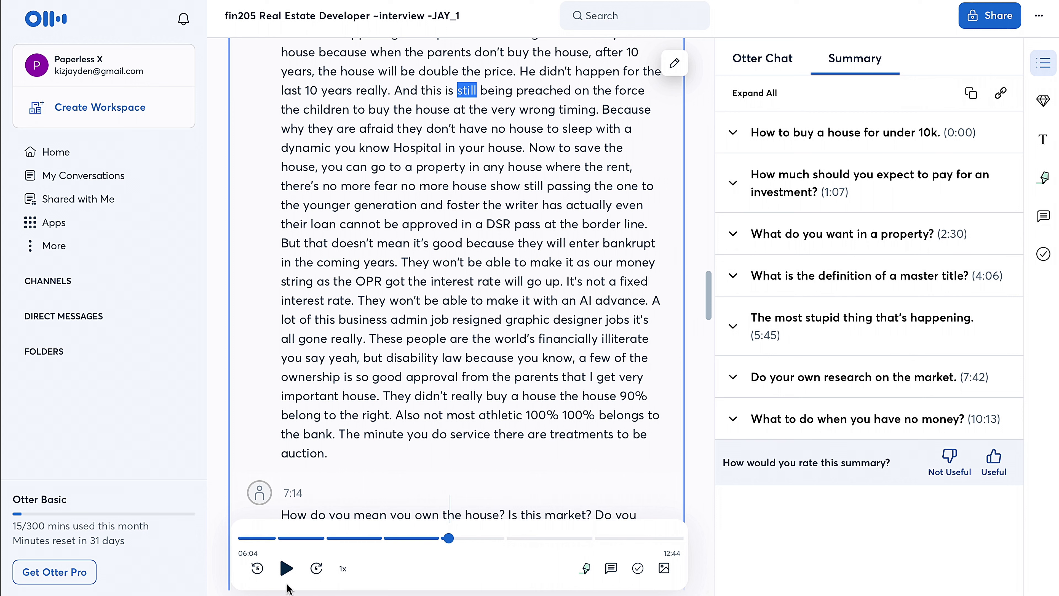
pyautogui.click(287, 569)
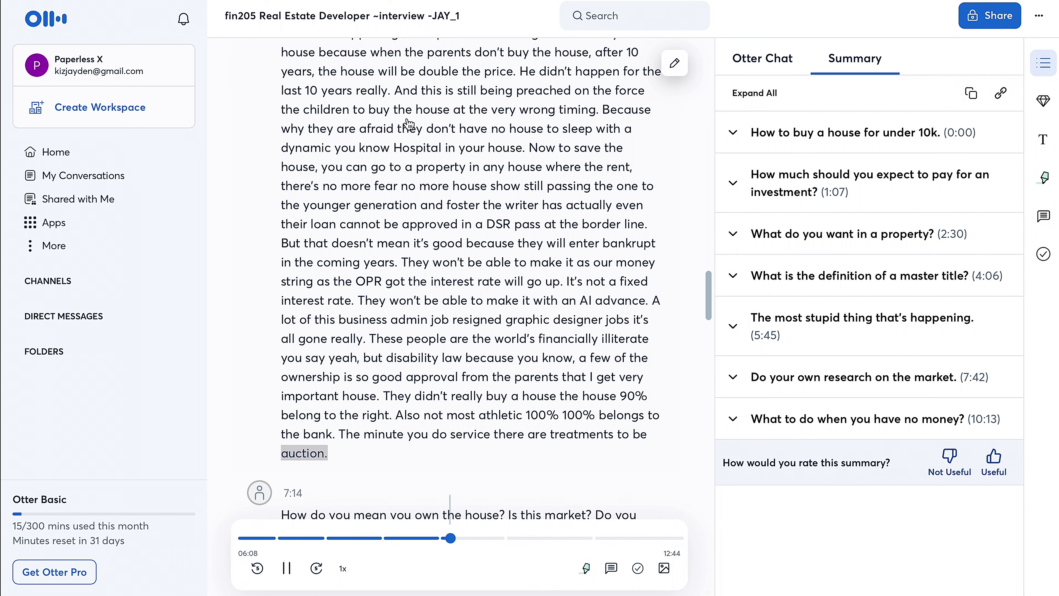
# Step: Replay the corrected sentence, then pause playback
pyautogui.tripleClick(417, 119)
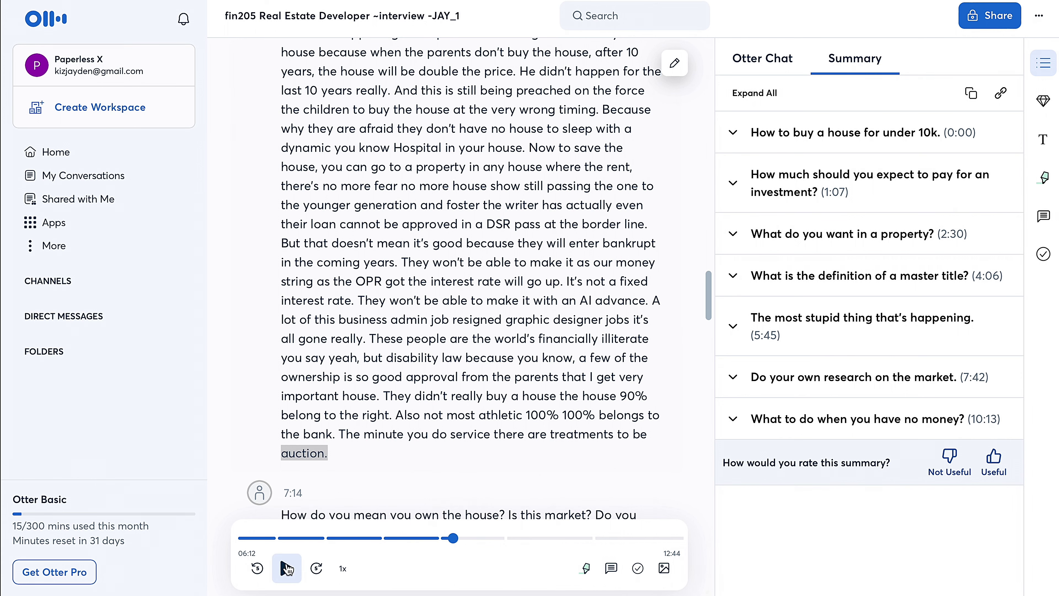
pyautogui.click(286, 568)
pyautogui.scroll(-10, 465, 300)
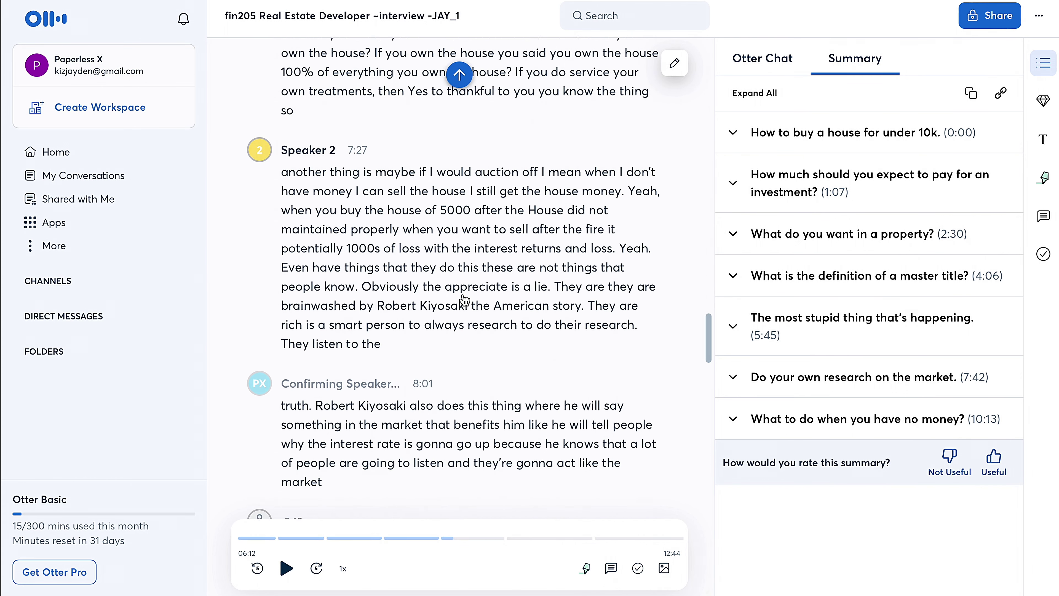
pyautogui.scroll(-10, 465, 300)
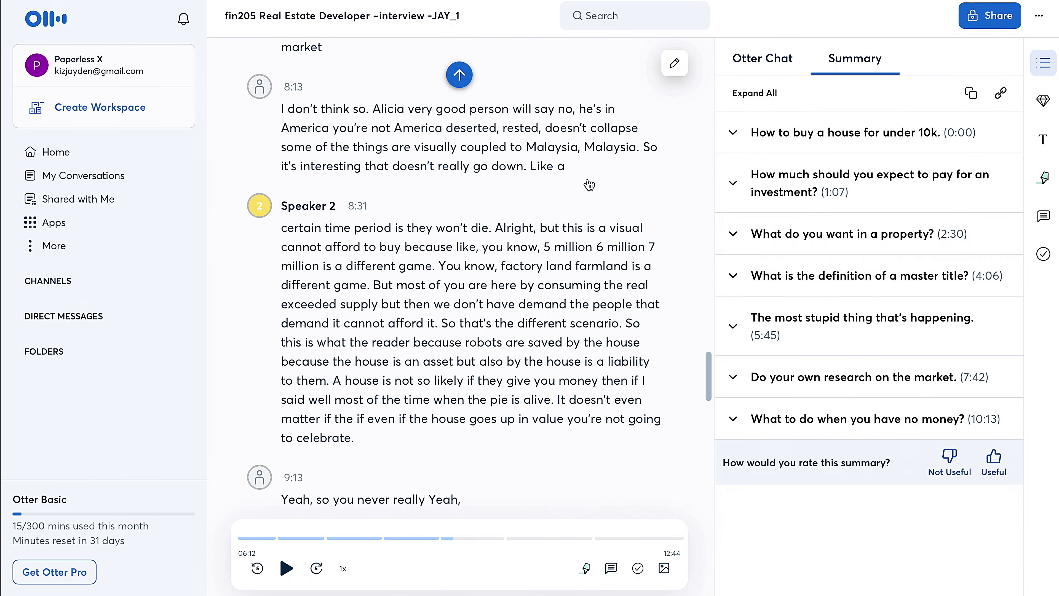
pyautogui.scroll(-20, 338, 347)
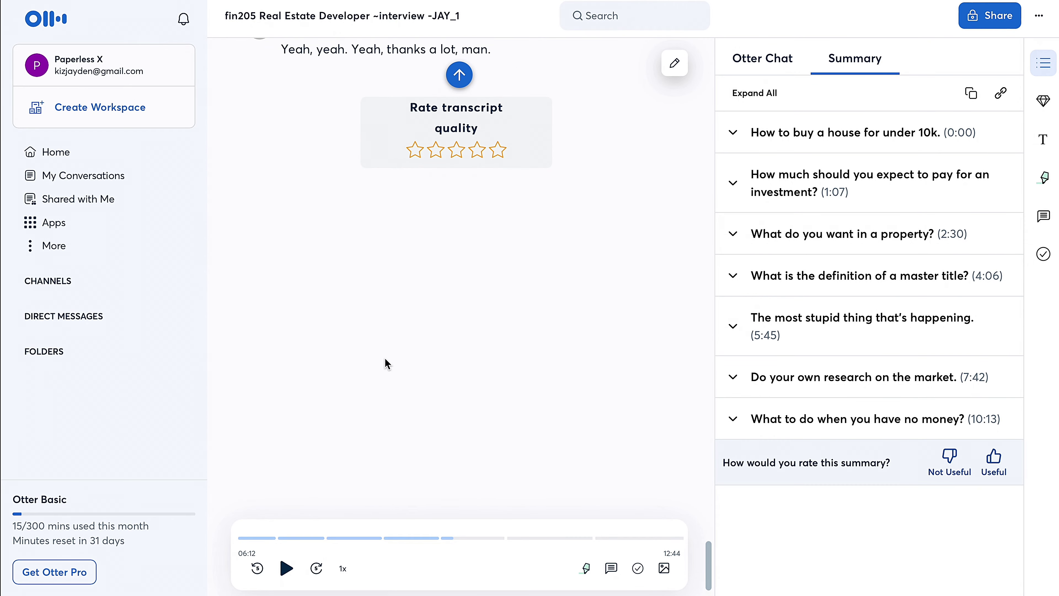
pyautogui.scroll(5, 495, 374)
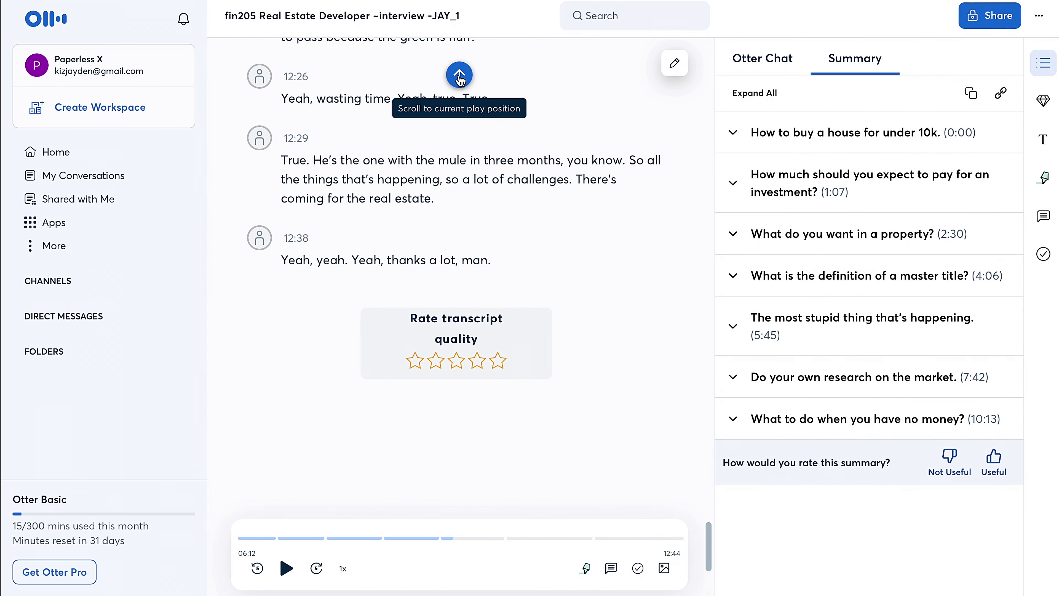
# Step: Tag the 12:38, 12:26, 12:29 and 12:09 lines with their suggested speakers
pyautogui.click(259, 237)
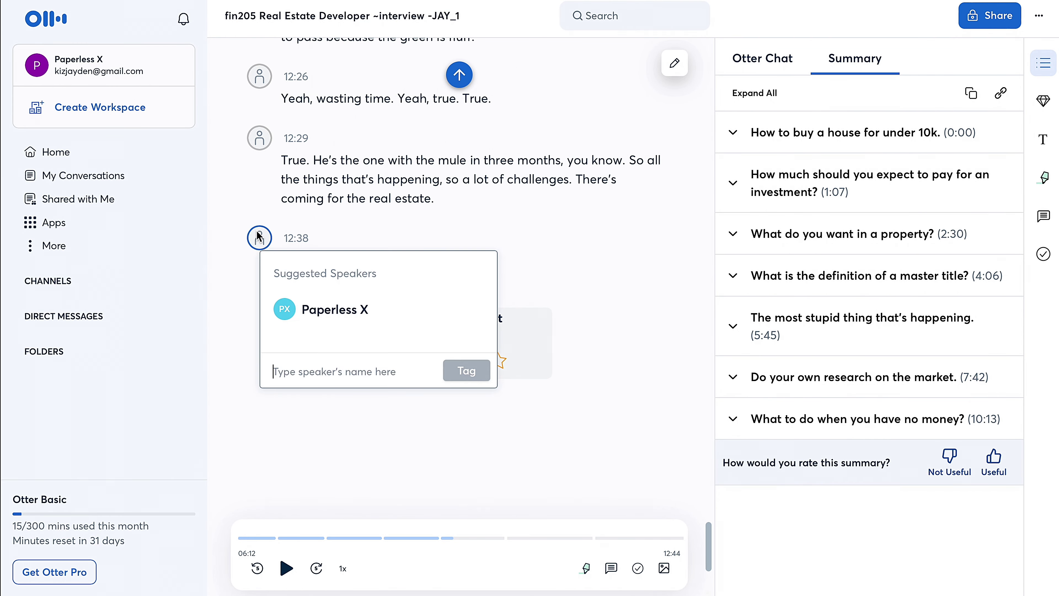
pyautogui.click(309, 308)
pyautogui.scroll(2, 273, 229)
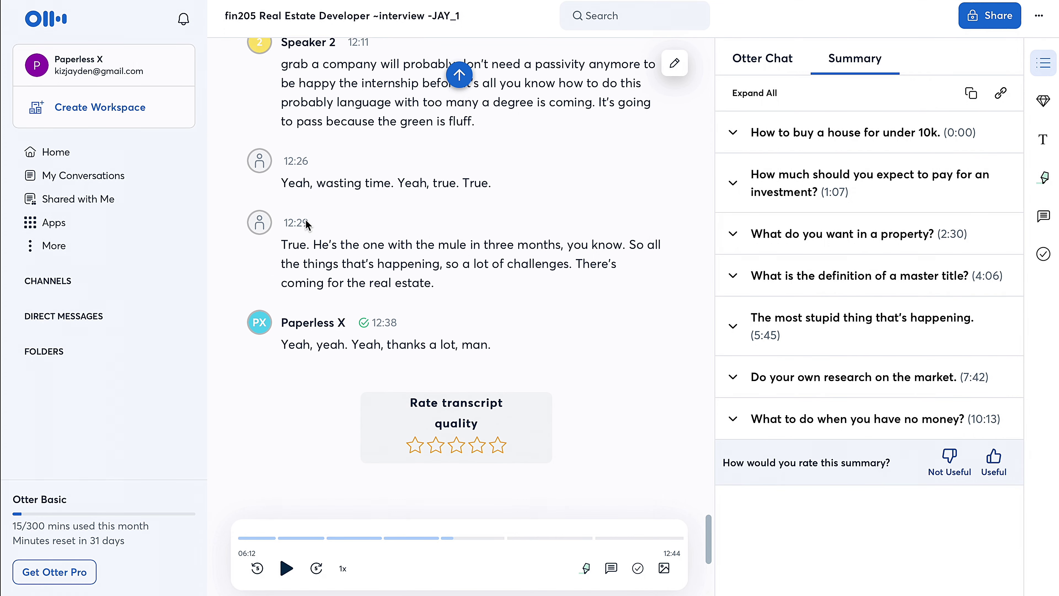
pyautogui.scroll(3, 274, 236)
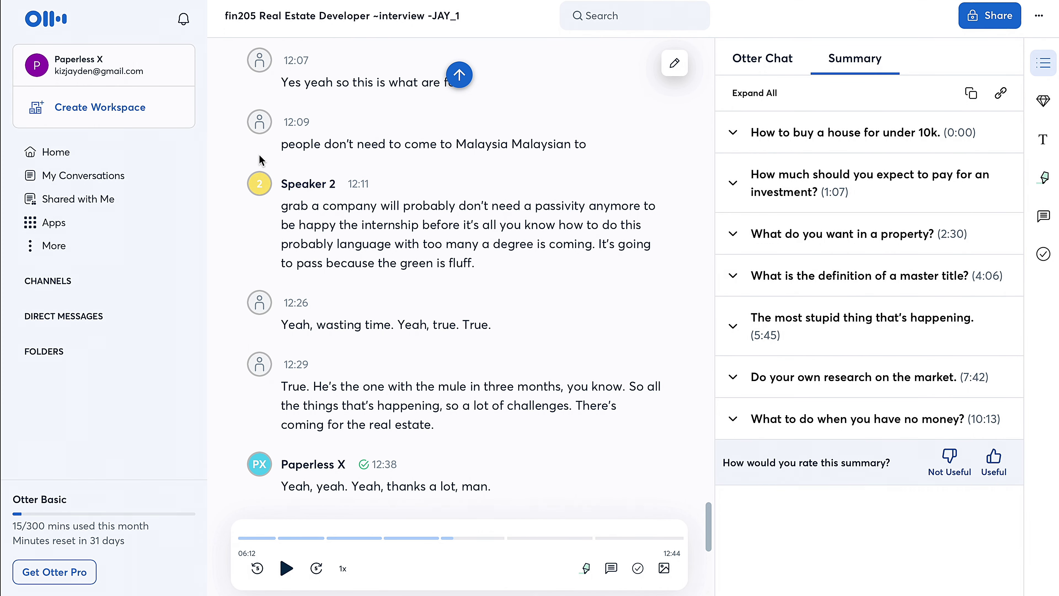
pyautogui.click(261, 365)
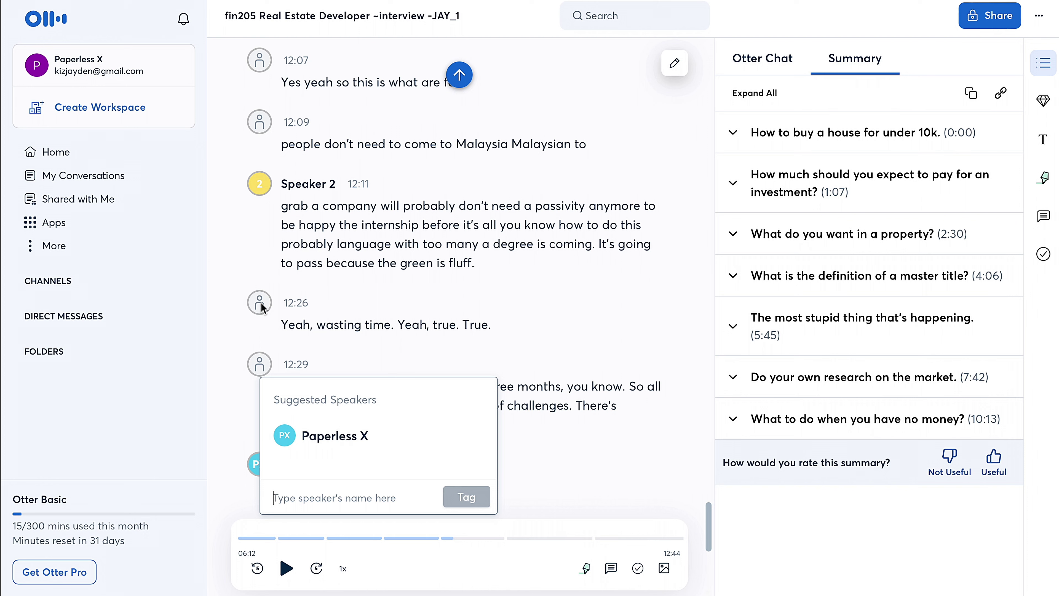
pyautogui.click(259, 303)
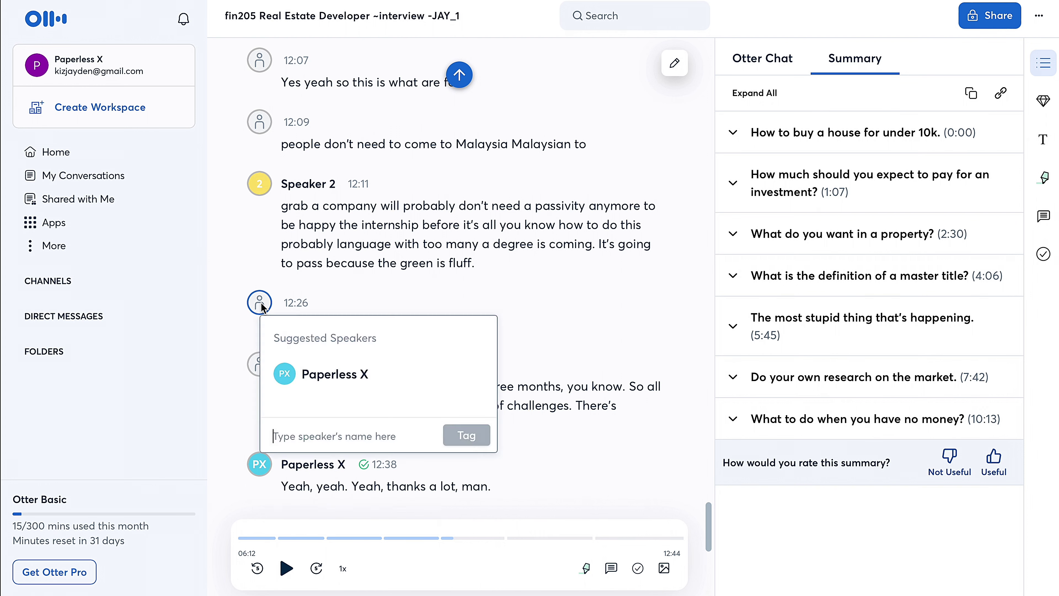
pyautogui.click(274, 382)
pyautogui.click(259, 364)
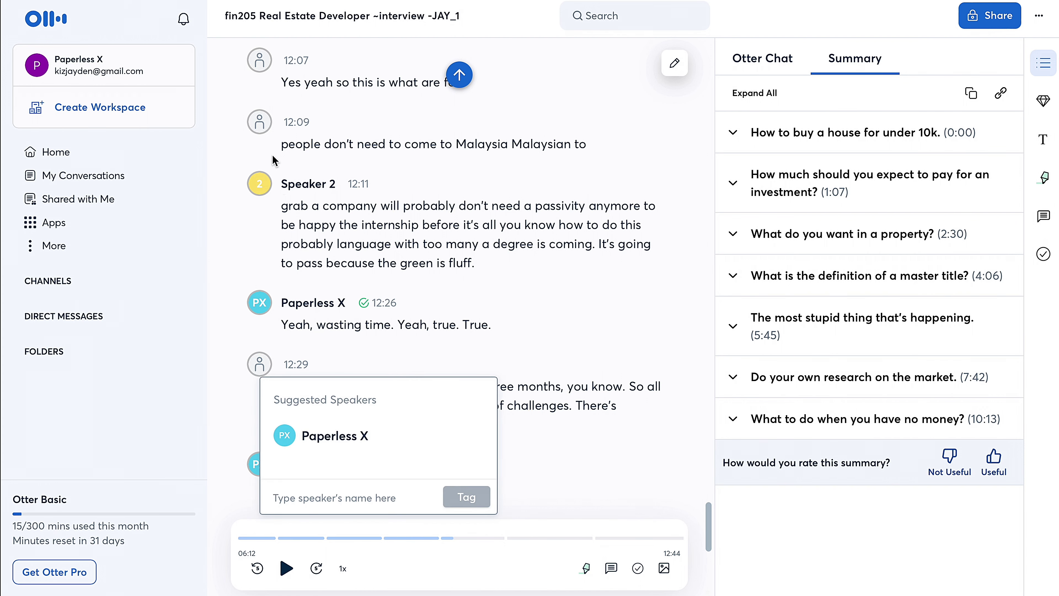
pyautogui.click(259, 122)
pyautogui.click(335, 193)
# Step: Name Speaker 2 'interviewee' and tag the 12:07 passage as interviewee
pyautogui.click(260, 183)
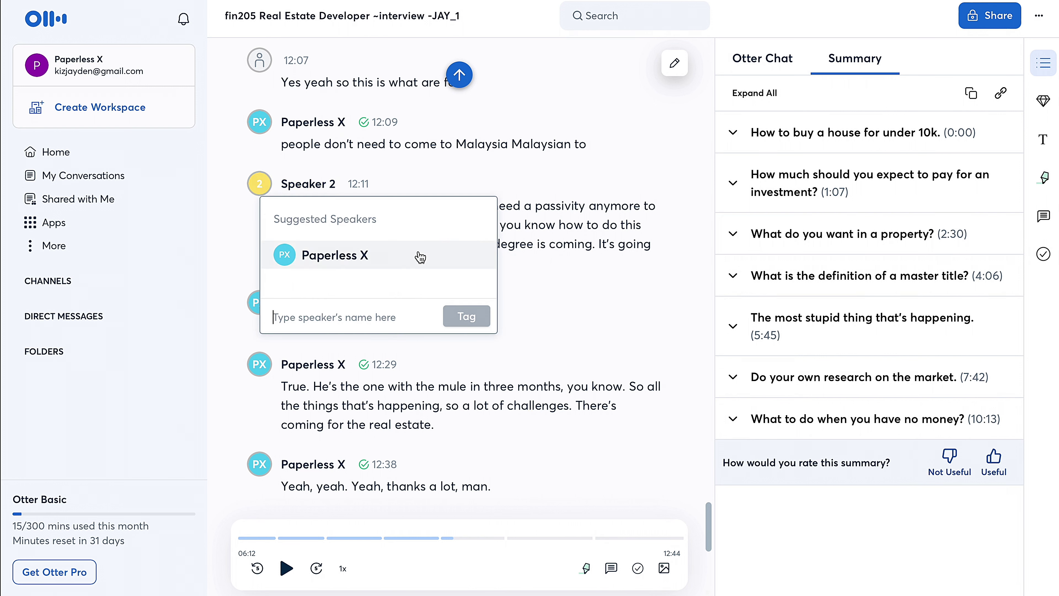
pyautogui.write('interviewee')
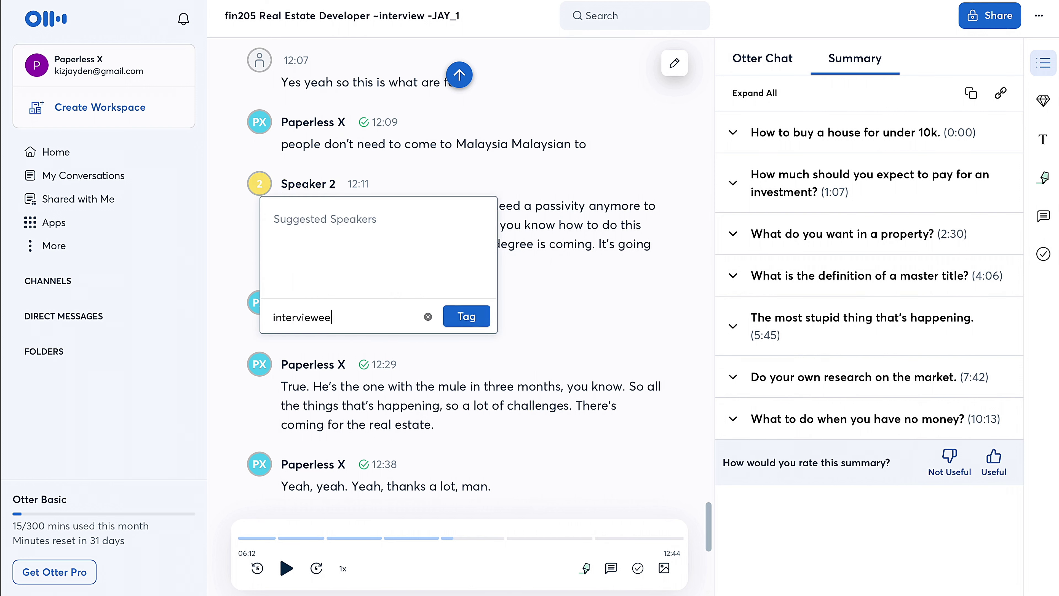
pyautogui.press('Return')
pyautogui.scroll(4, 259, 229)
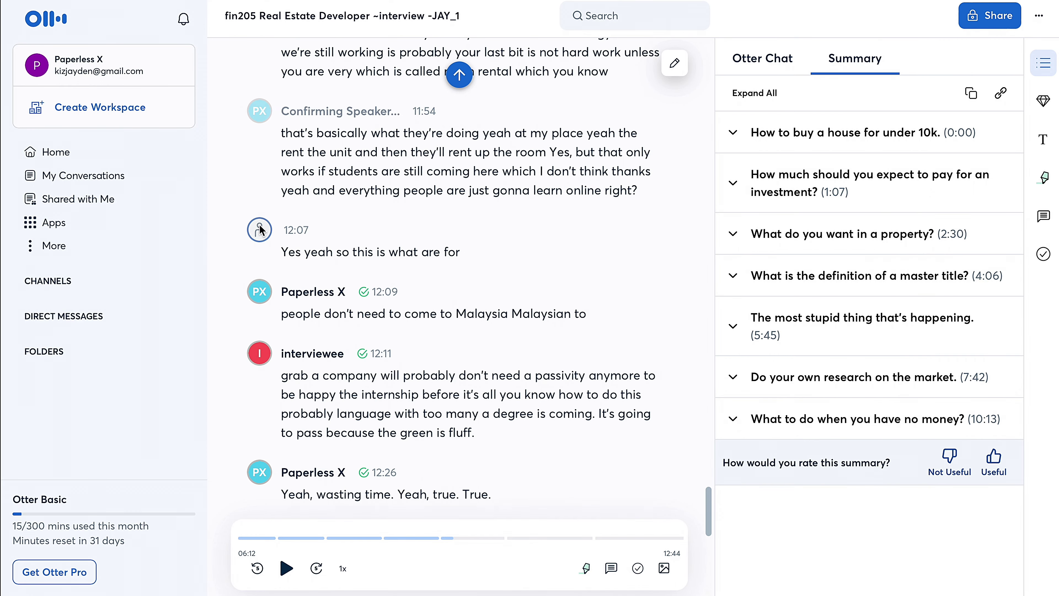
pyautogui.click(259, 229)
pyautogui.click(340, 311)
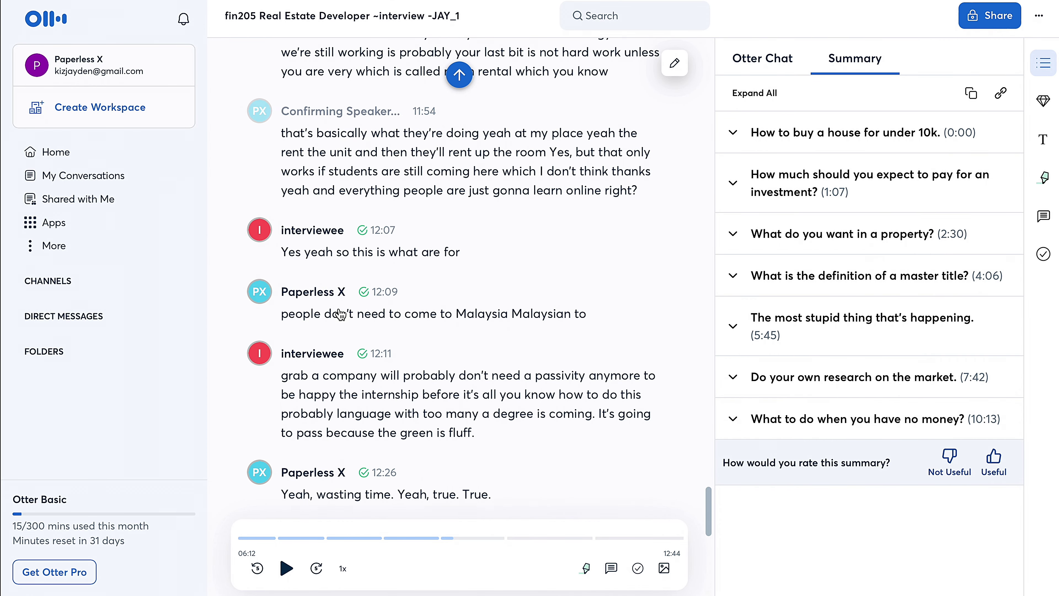
# Step: Tag 11:35 as interviewee, 11:54 as the host, and 10:13 as interviewee
pyautogui.scroll(7, 305, 336)
pyautogui.click(267, 296)
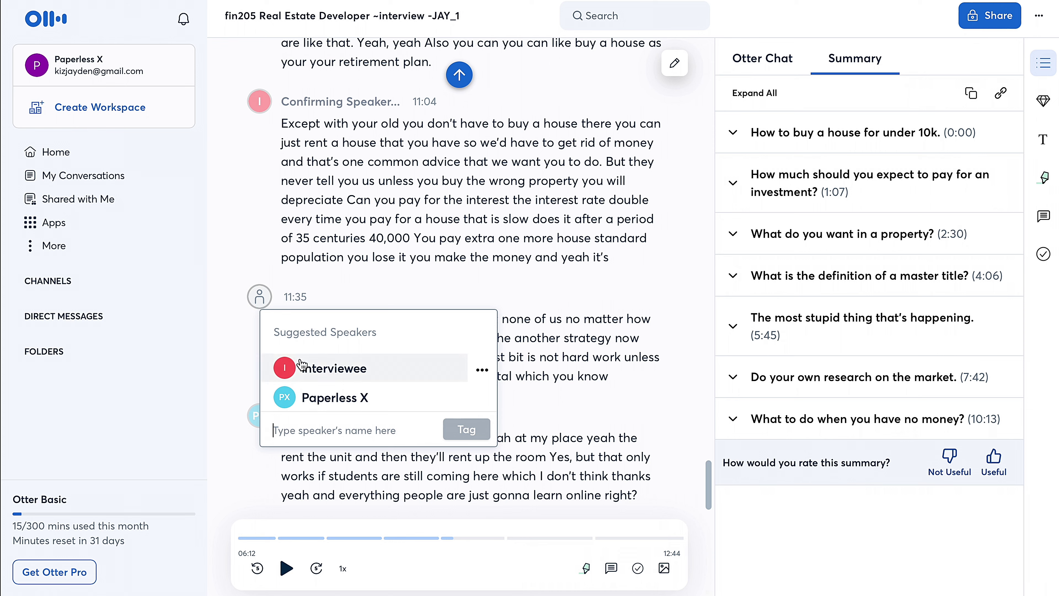
pyautogui.click(331, 367)
pyautogui.click(266, 418)
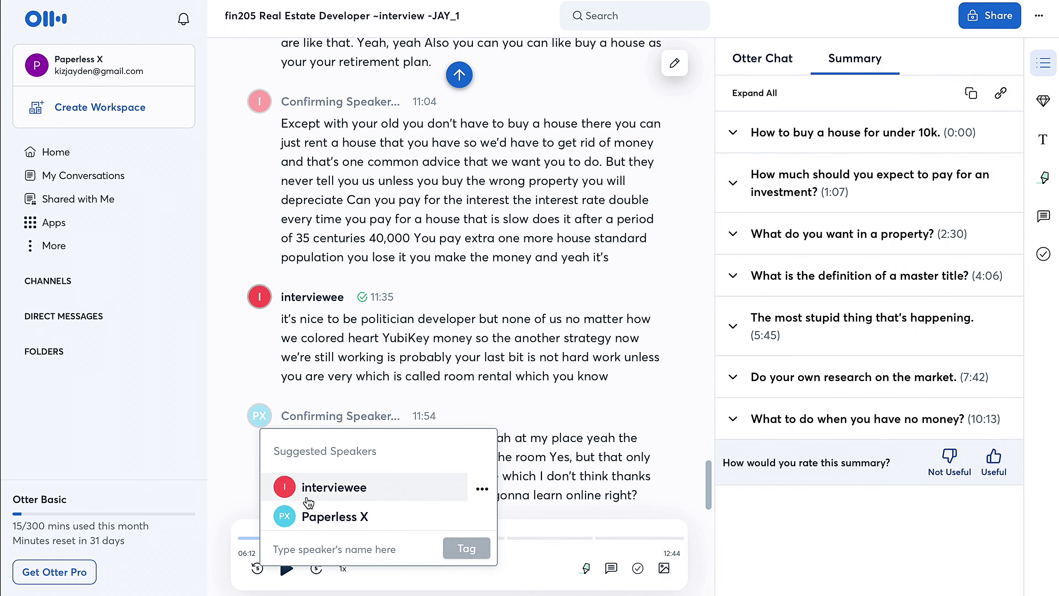
pyautogui.click(286, 514)
pyautogui.scroll(10, 343, 357)
pyautogui.scroll(-2, 345, 364)
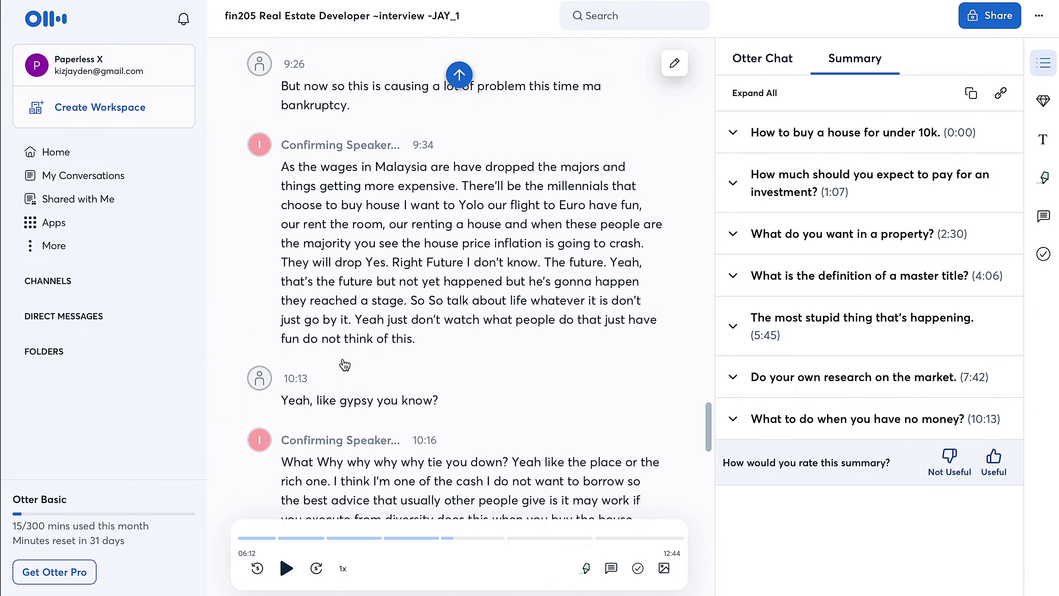
pyautogui.click(258, 385)
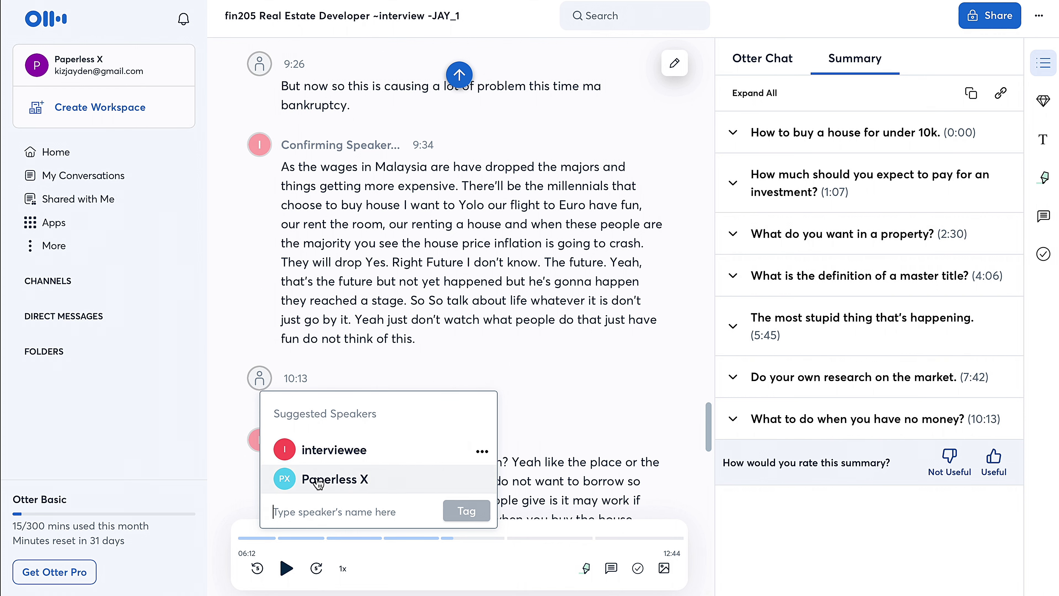
pyautogui.click(321, 451)
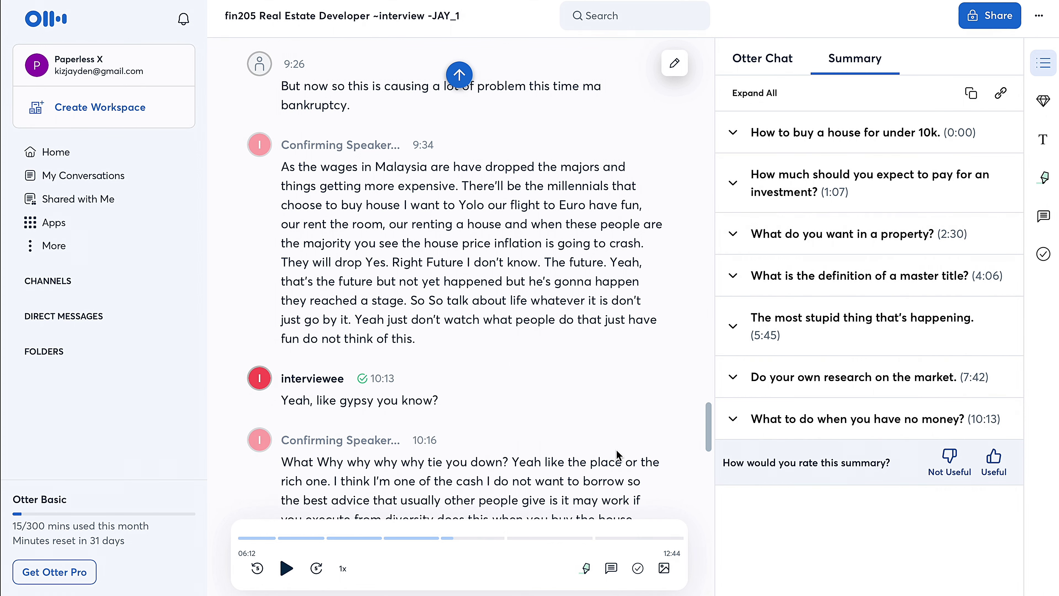
# Step: Tag 3:58 and 4:34 as the host, 8:13 as interviewee, 8:31 as the host
pyautogui.scroll(20, 519, 435)
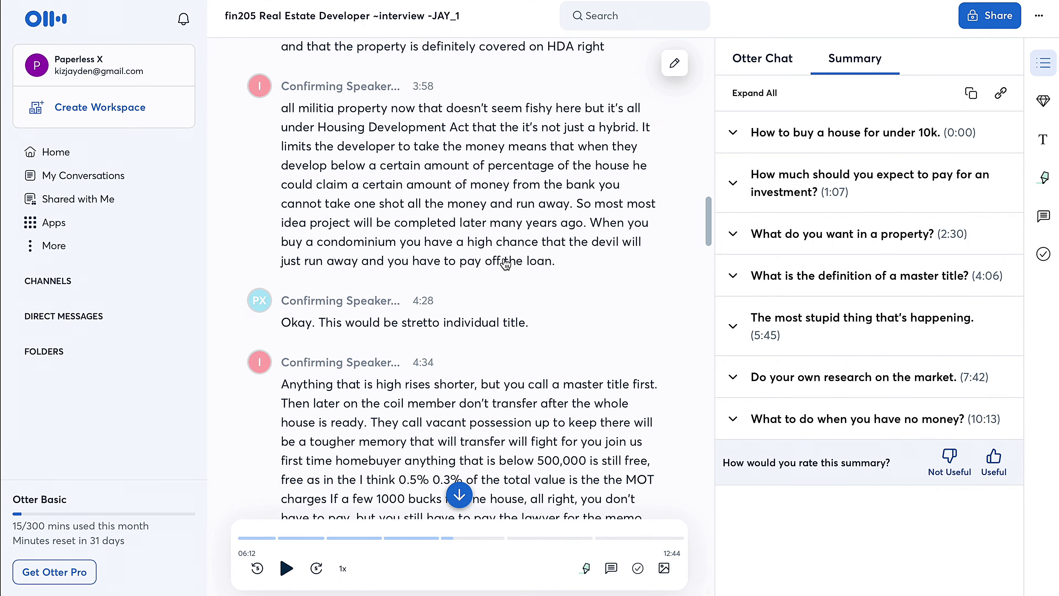
pyautogui.scroll(-20, 483, 392)
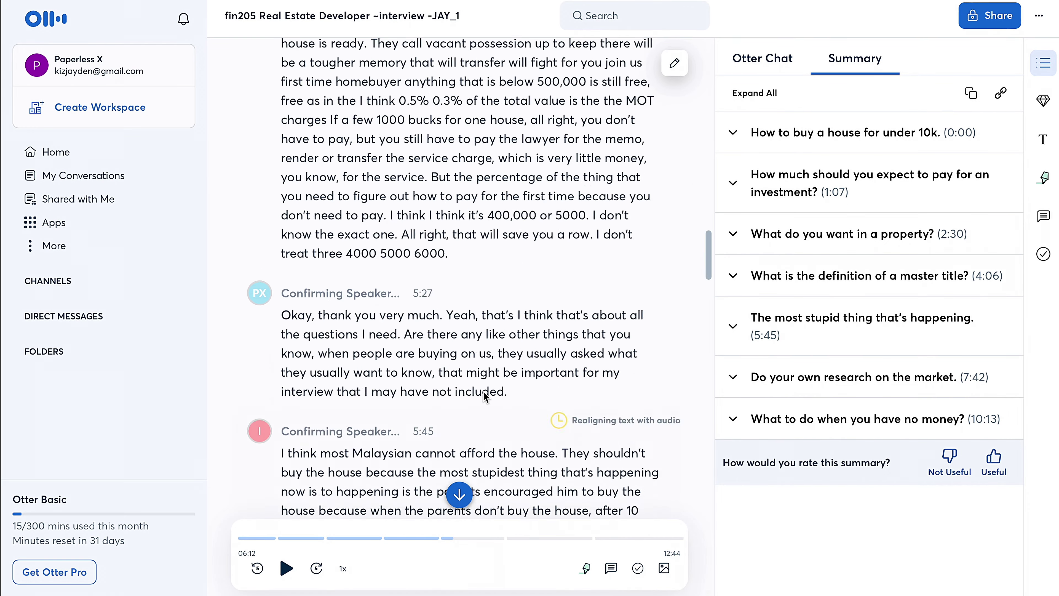
pyautogui.scroll(20, 483, 393)
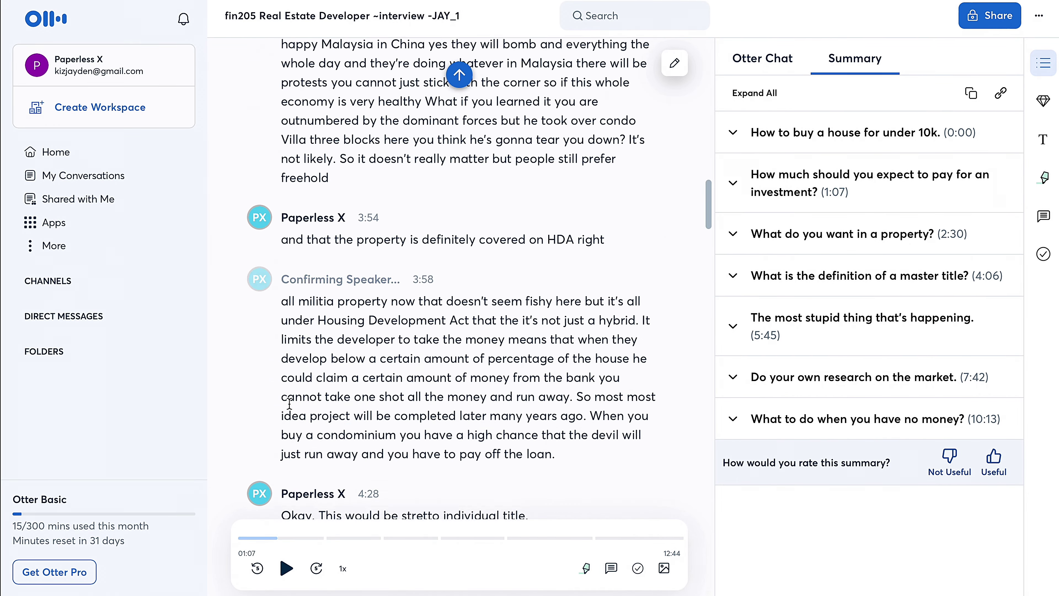
pyautogui.click(288, 377)
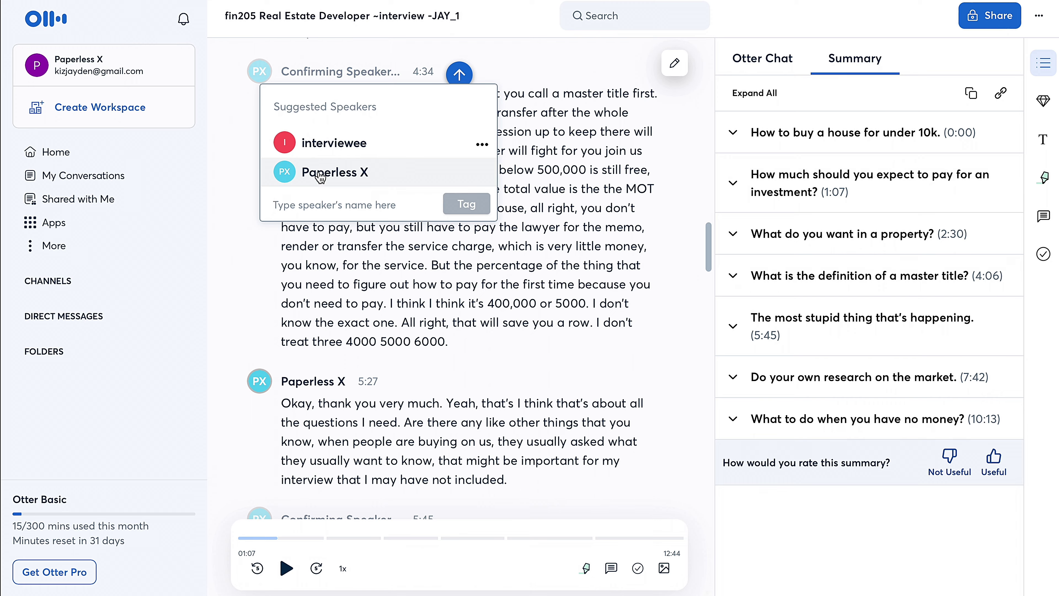
pyautogui.click(284, 171)
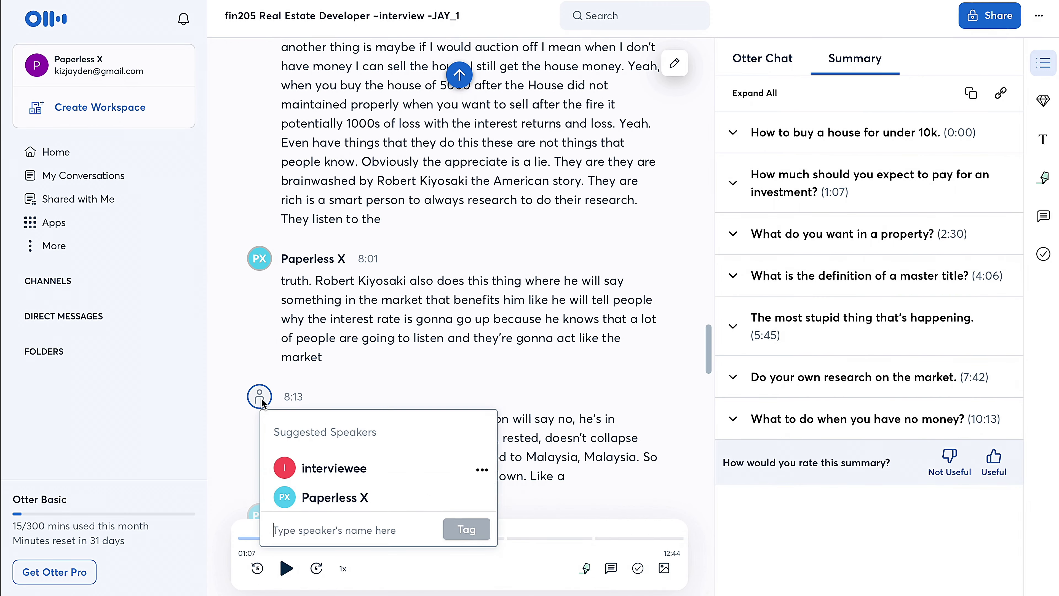
pyautogui.click(321, 429)
pyautogui.click(317, 395)
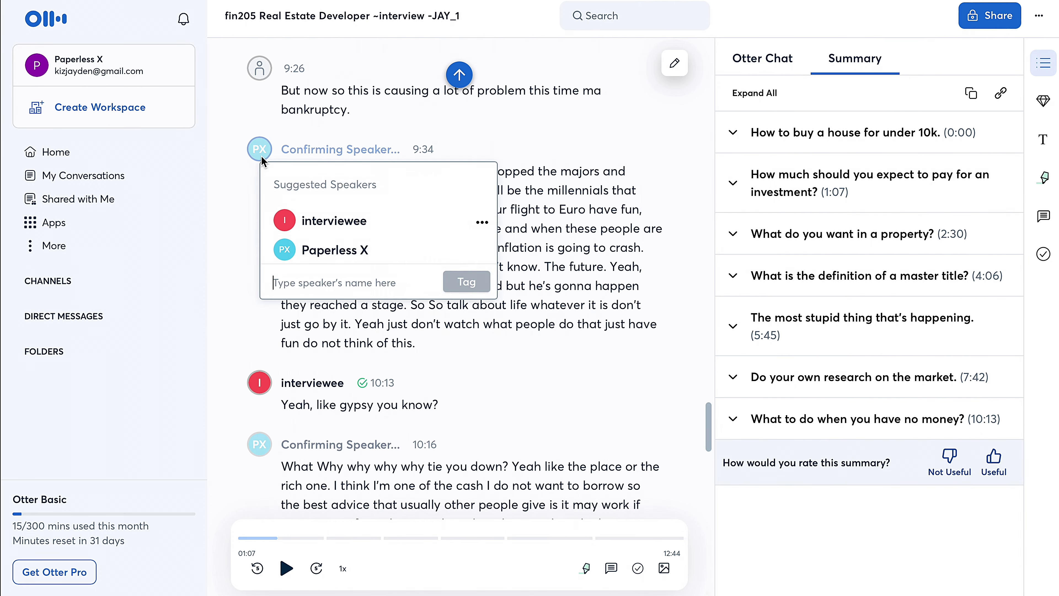
# Step: Tag 11:04, 10:16, 9:15 and 7:27 as the host, and 9:26 as interviewee
pyautogui.click(309, 253)
pyautogui.click(309, 159)
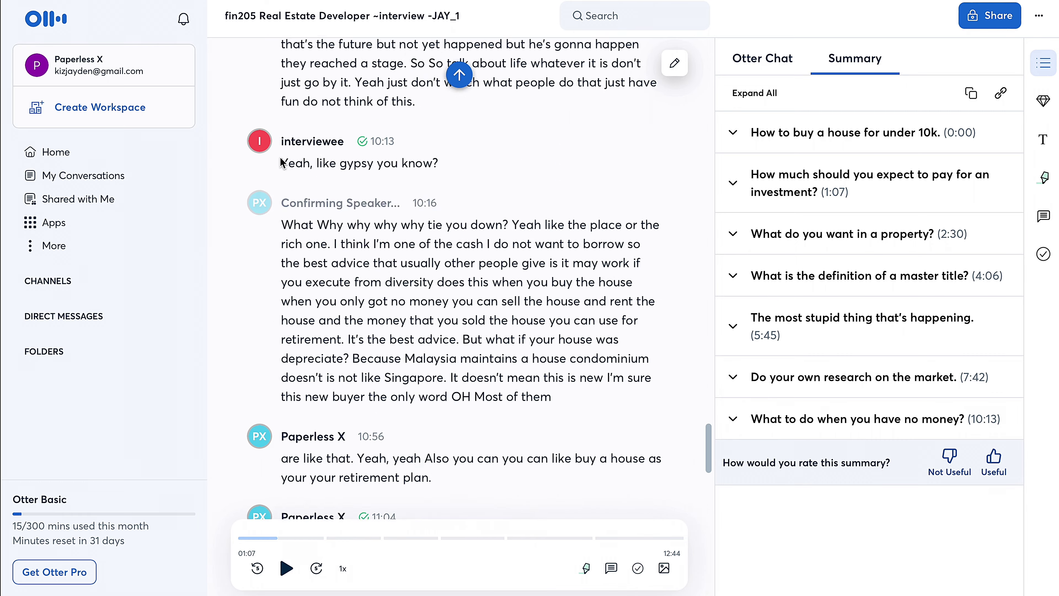
pyautogui.click(306, 420)
pyautogui.click(301, 430)
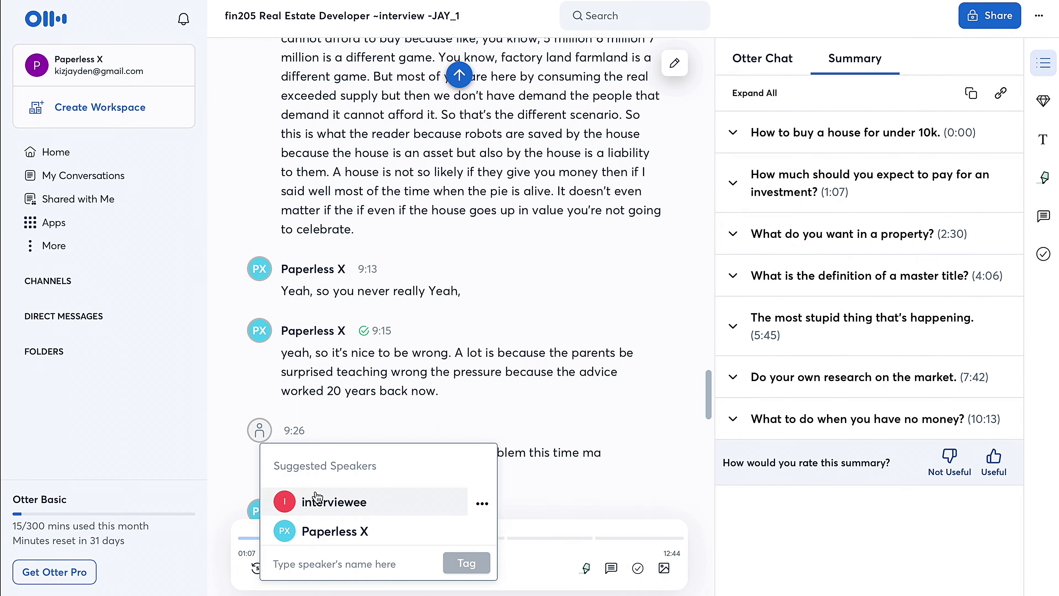
pyautogui.click(302, 501)
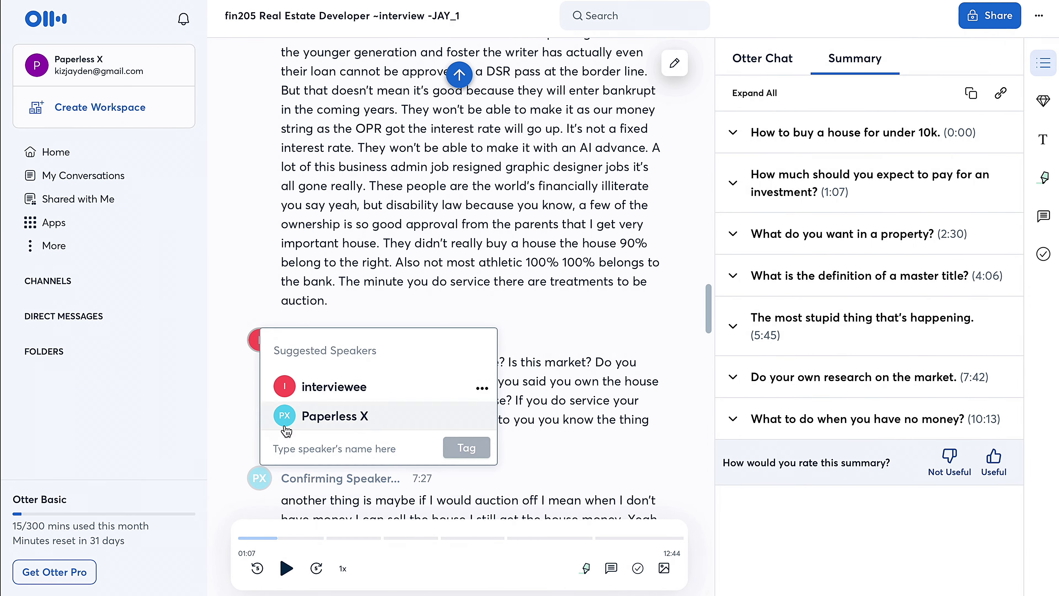
pyautogui.click(287, 416)
# Step: Tag the 1:14 passage as the host and submit a four-star transcript rating
pyautogui.click(301, 491)
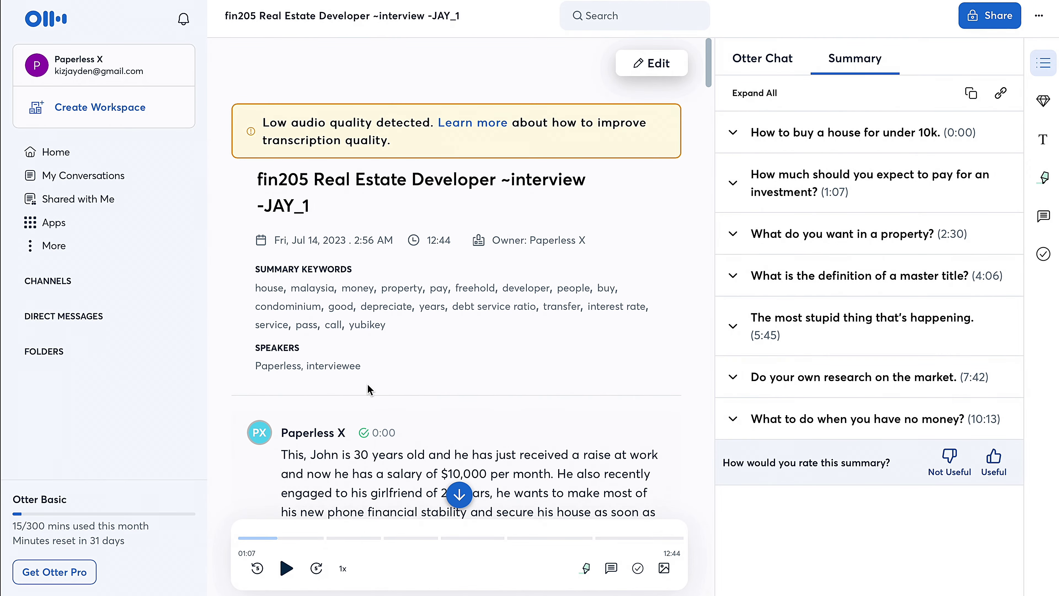
pyautogui.scroll(-20, 592, 115)
pyautogui.click(475, 146)
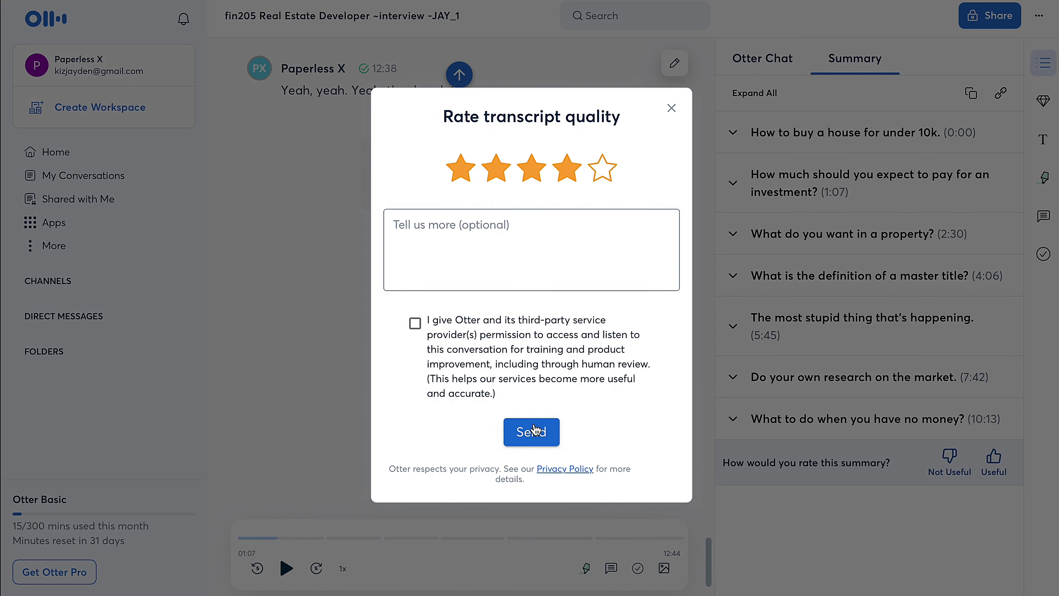
pyautogui.click(673, 116)
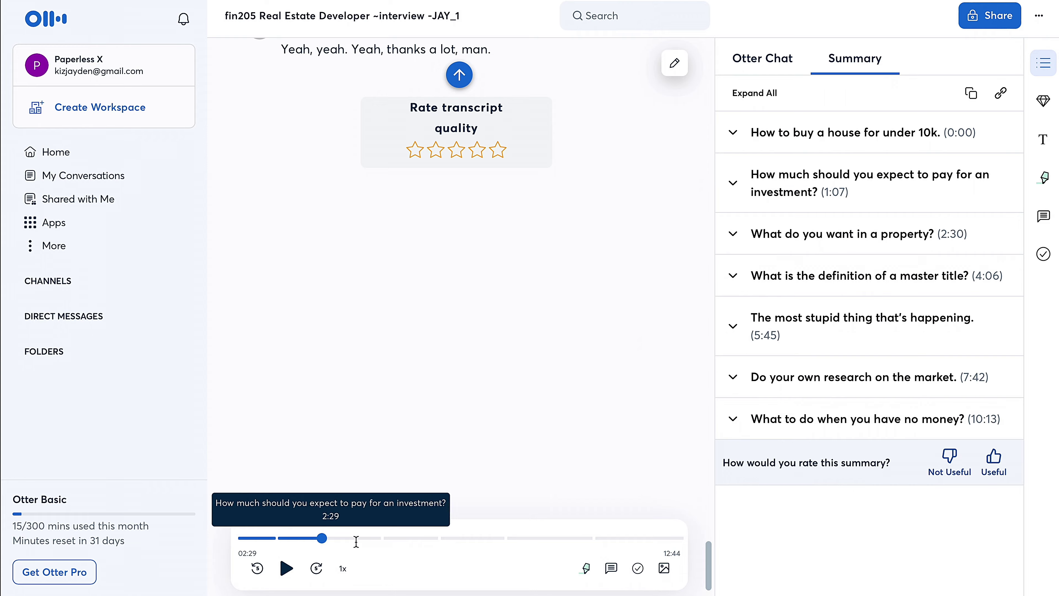
pyautogui.moveTo(350, 538); pyautogui.dragTo(696, 536)
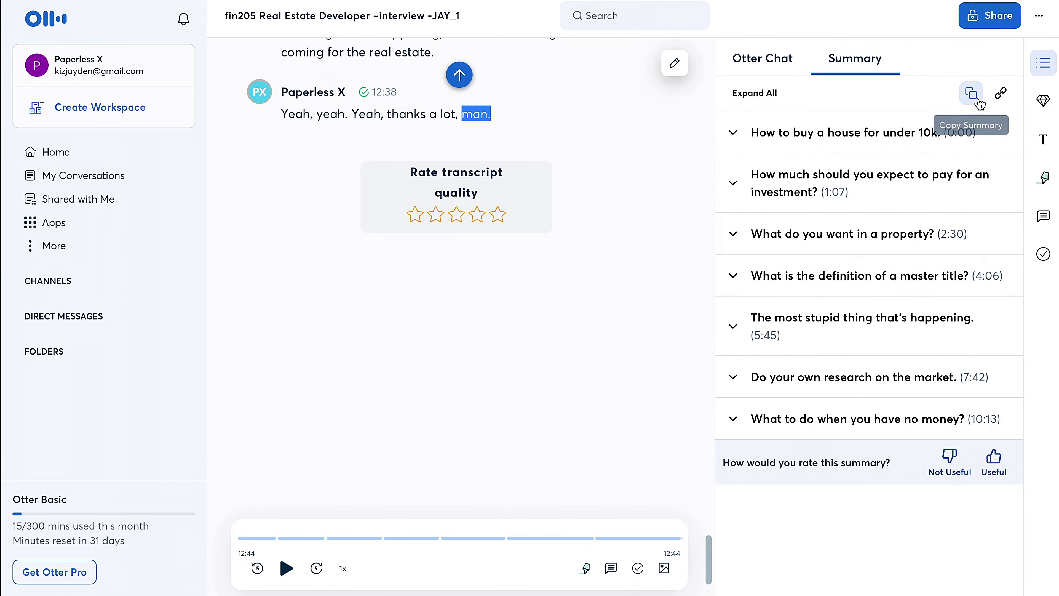
# Step: Paste the copied meeting summary into a new note in Notes, then return to Otter
pyautogui.click(971, 94)
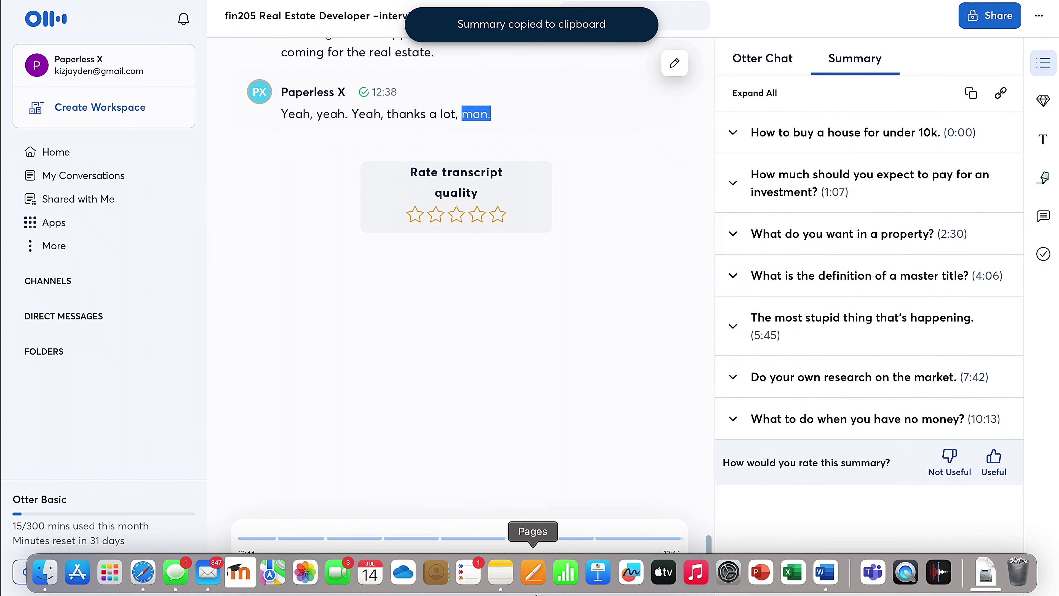
pyautogui.click(499, 575)
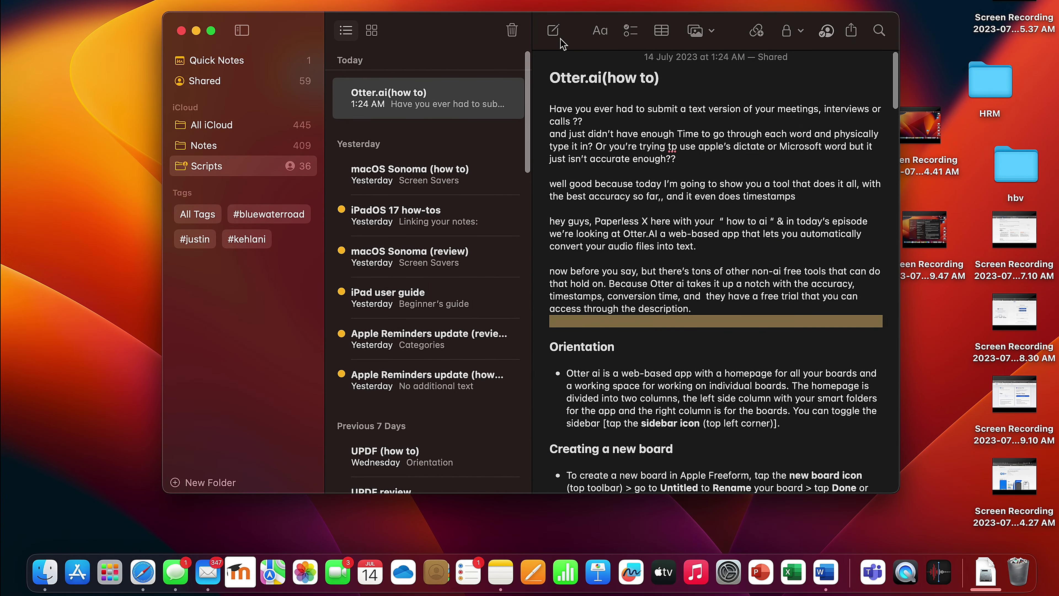
pyautogui.click(553, 30)
pyautogui.press('super+v')
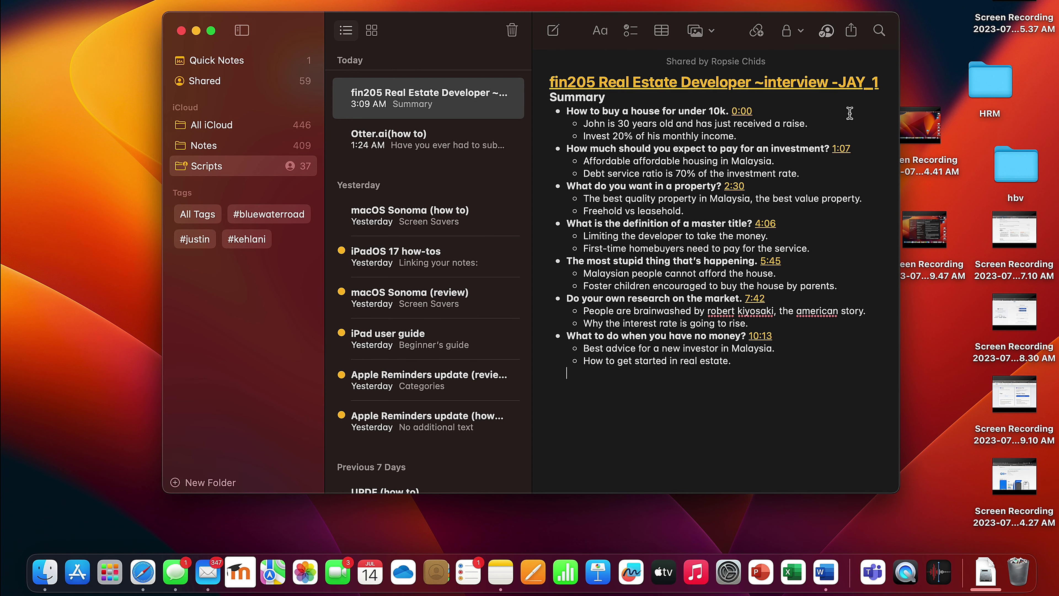
pyautogui.press('super+Tab')
# Step: Expand and then collapse the market research and investment cost summary topics
pyautogui.scroll(5, 563, 343)
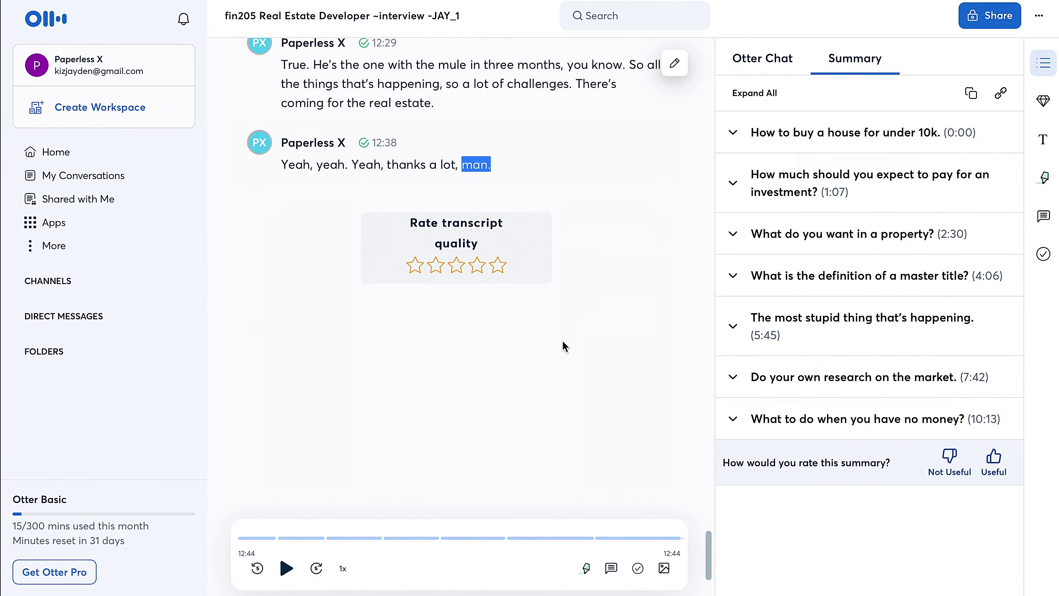
pyautogui.scroll(2, 562, 340)
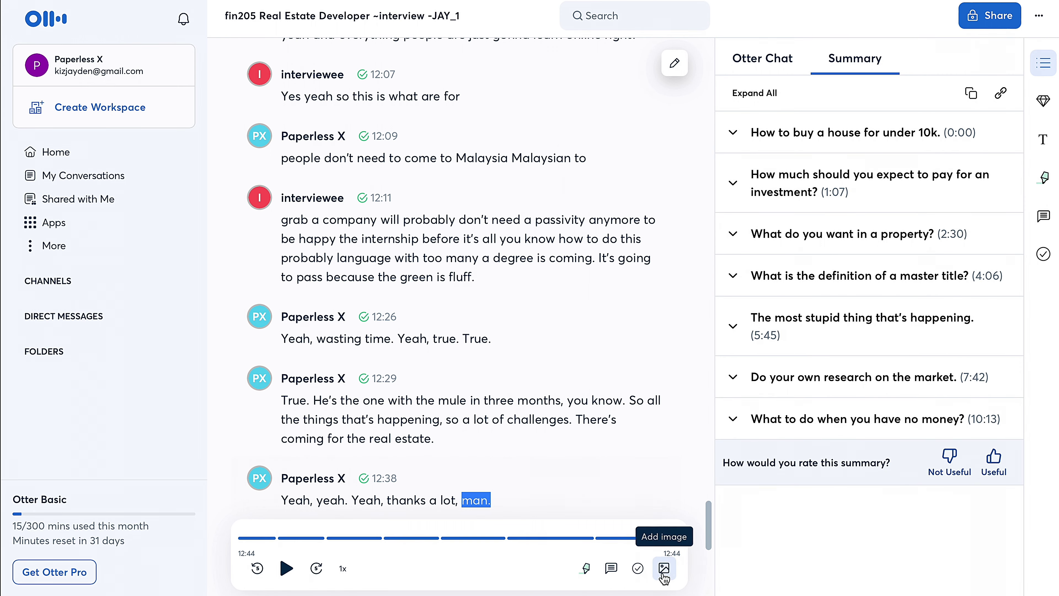
pyautogui.click(755, 378)
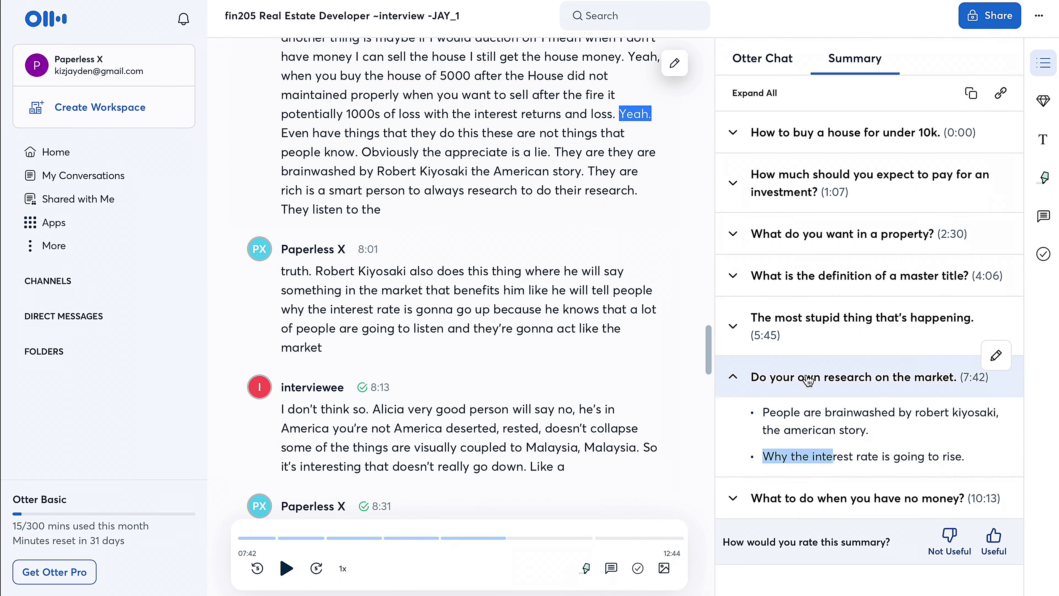
pyautogui.click(734, 183)
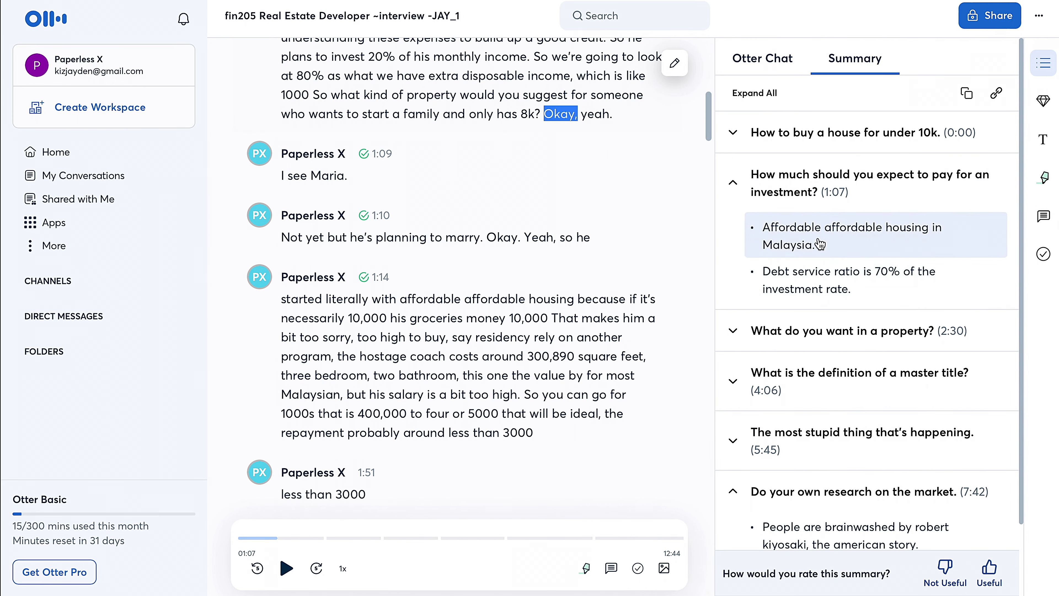
pyautogui.scroll(-2, 805, 376)
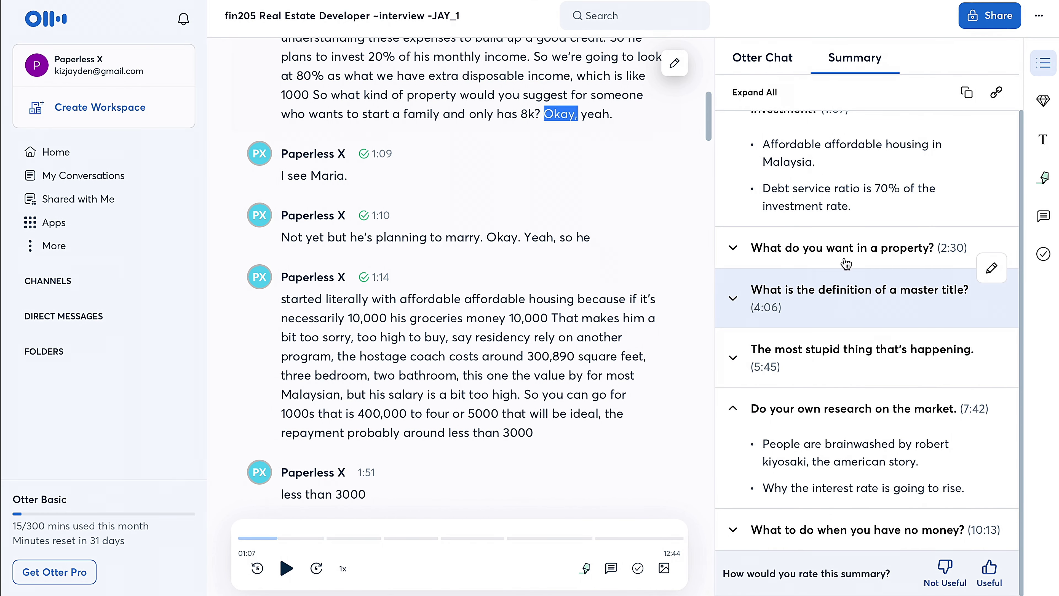
pyautogui.scroll(2, 751, 245)
pyautogui.click(745, 193)
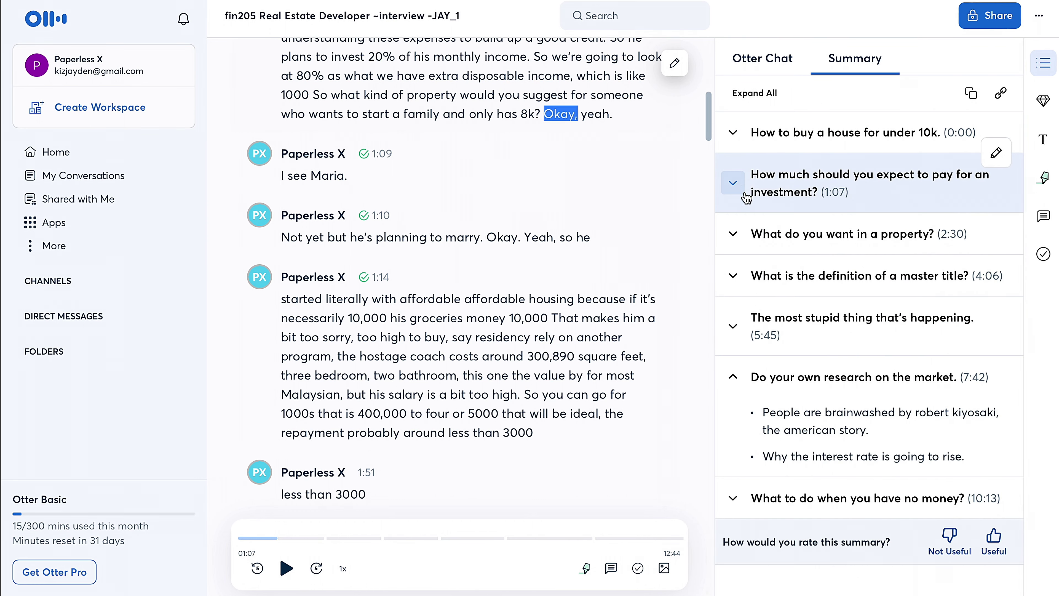
pyautogui.click(733, 376)
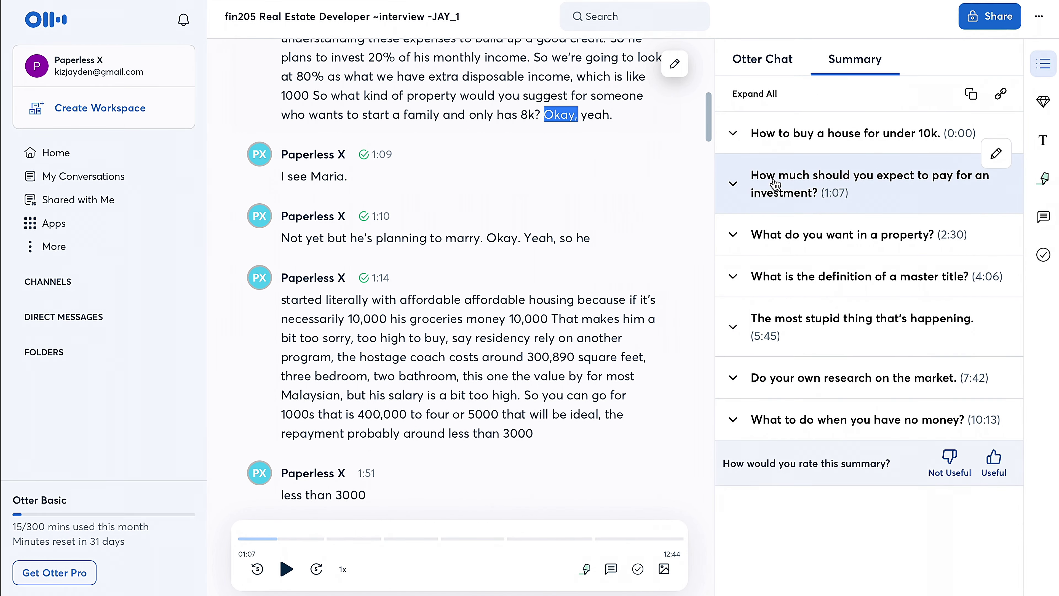
# Step: Expand all summary topics and copy the summary link
pyautogui.click(755, 93)
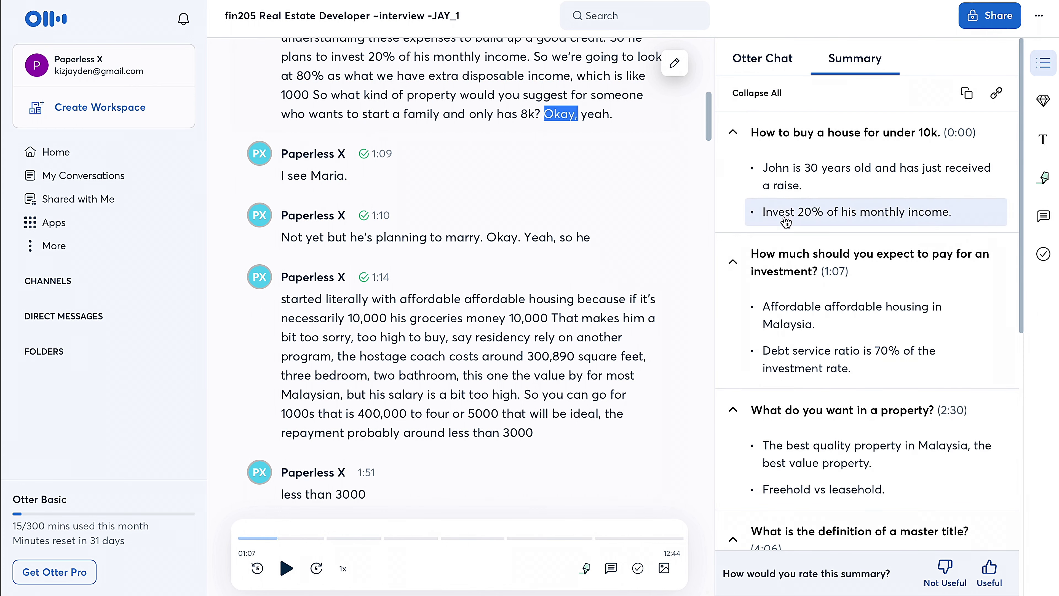
pyautogui.scroll(-10, 776, 234)
pyautogui.scroll(10, 776, 250)
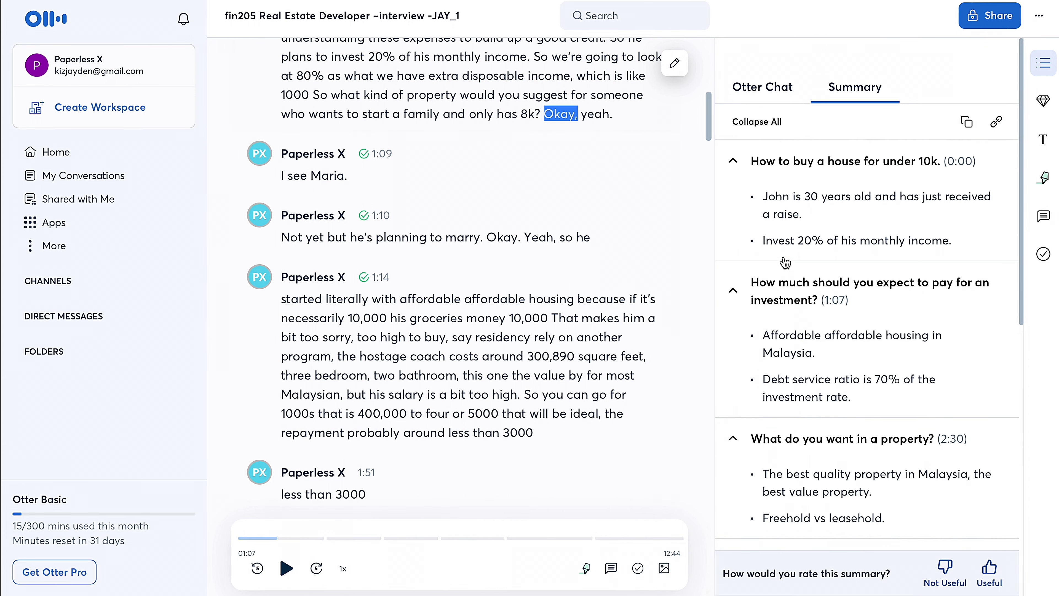
pyautogui.click(994, 95)
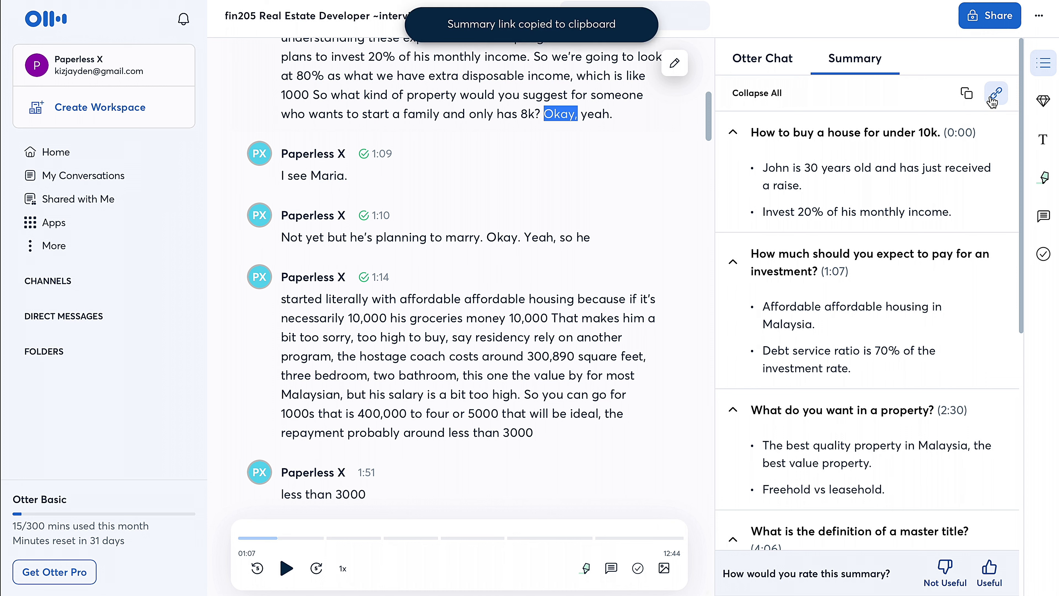
# Step: Ask Otter Chat 'What were the decisions made in this meeting?' and review OtterPilot's $400,000–$500,000 property answer
pyautogui.click(786, 63)
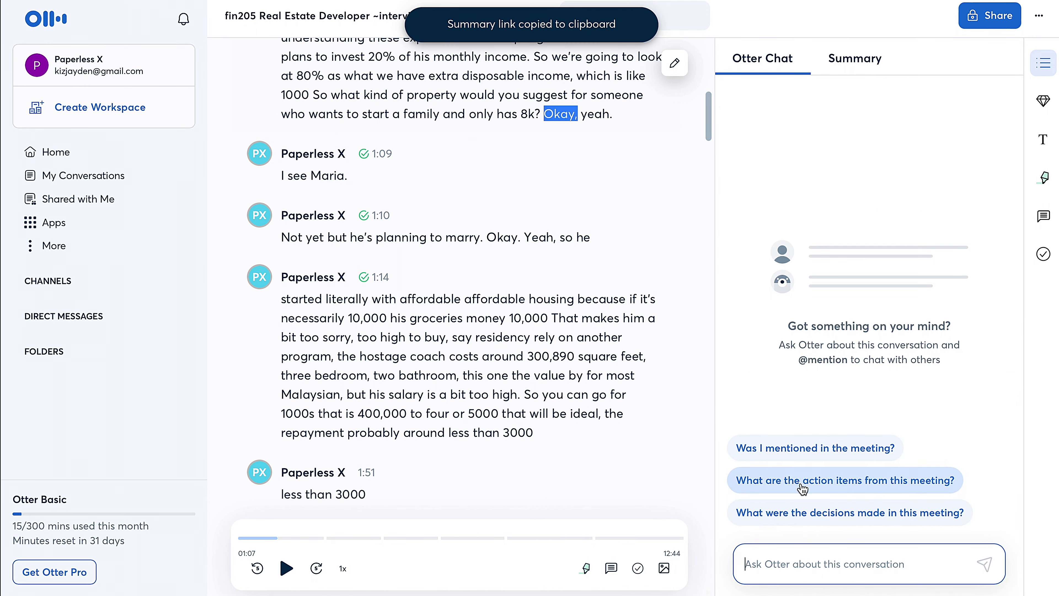
pyautogui.click(806, 521)
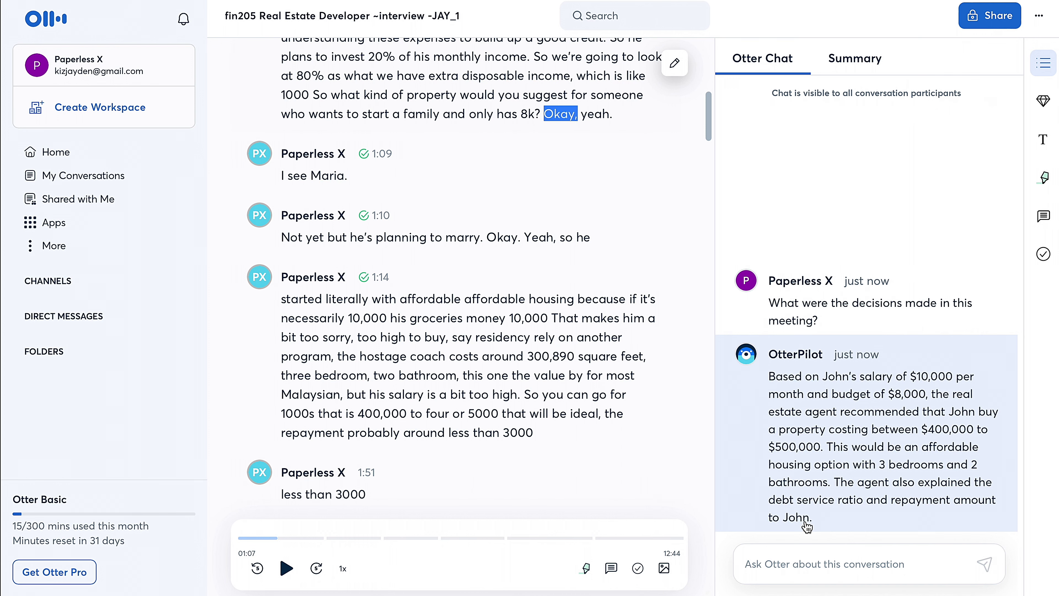
pyautogui.moveTo(860, 447); pyautogui.dragTo(864, 476)
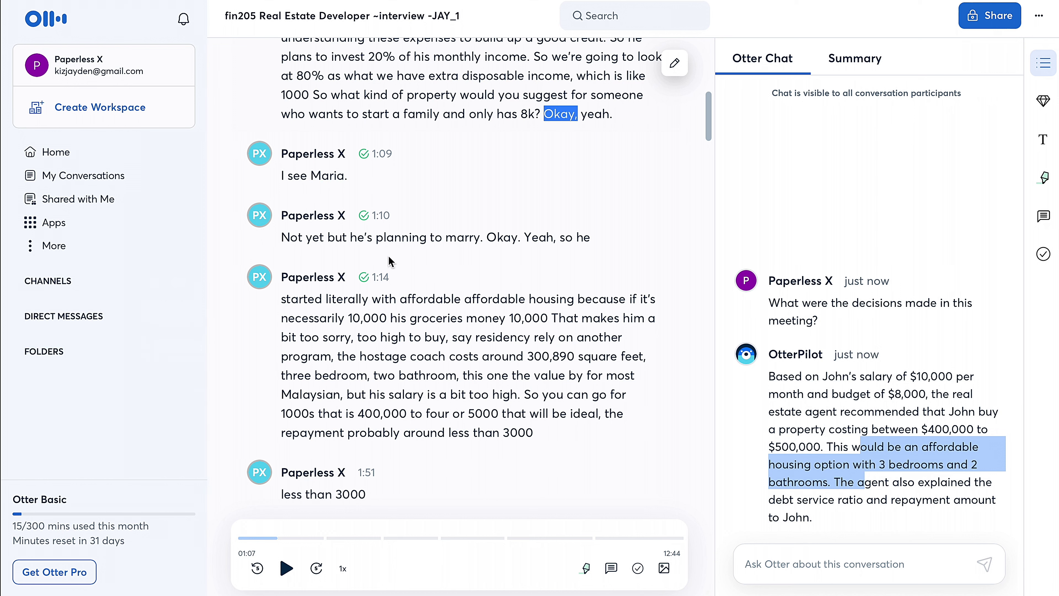
pyautogui.click(765, 367)
pyautogui.moveTo(766, 368); pyautogui.dragTo(841, 517)
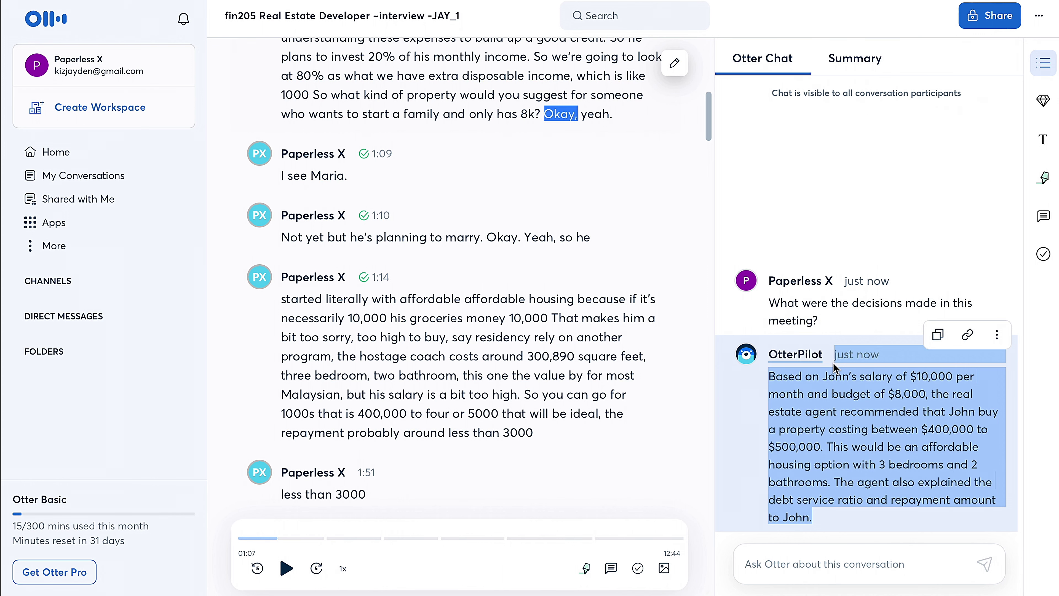
pyautogui.click(967, 142)
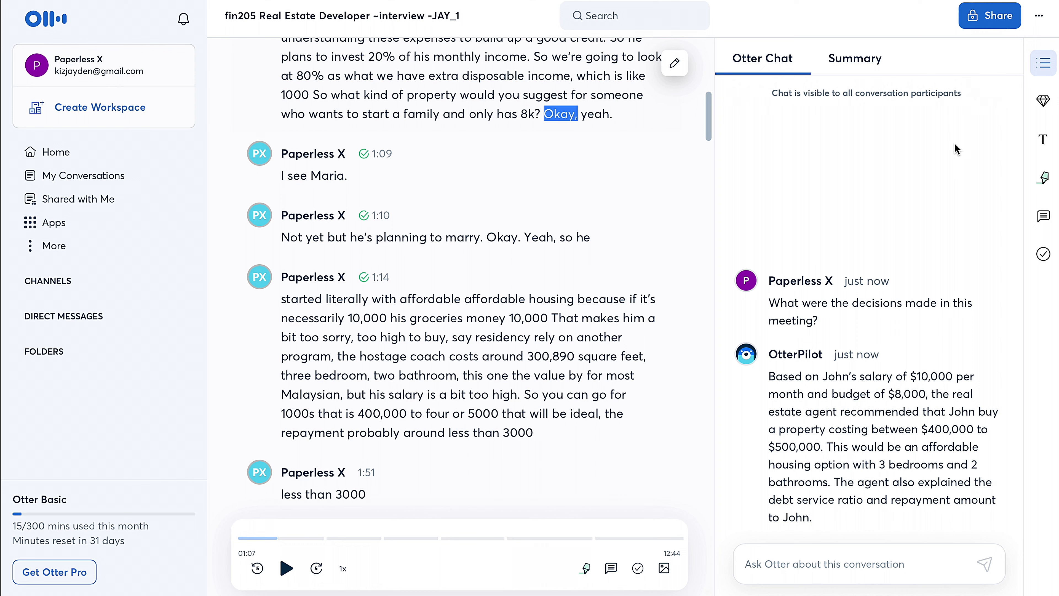
pyautogui.click(1038, 15)
pyautogui.click(817, 151)
pyautogui.moveTo(209, 39)
pyautogui.scroll(-15, 678, 367)
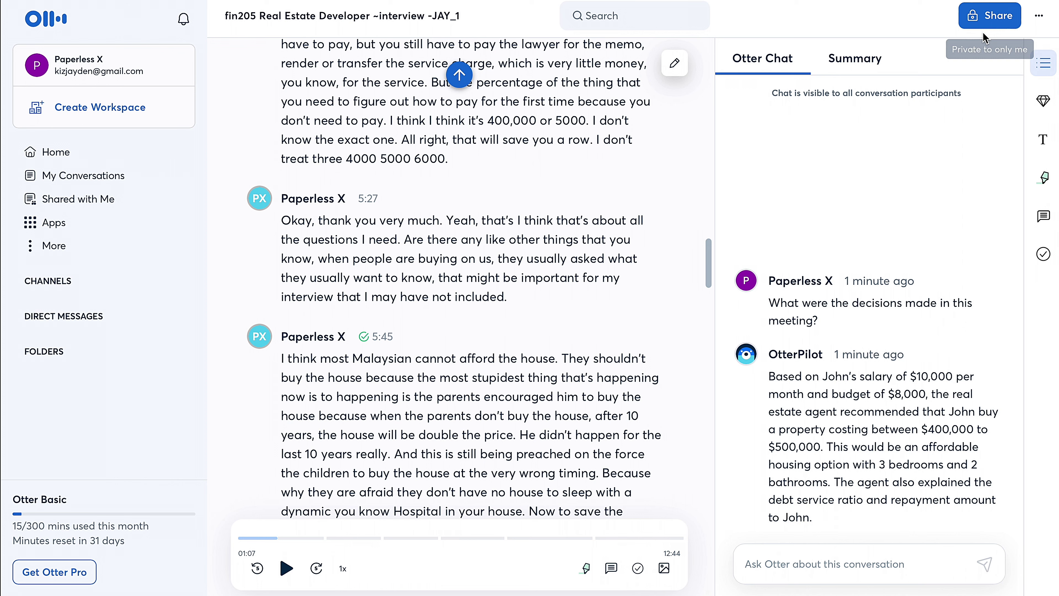
# Step: Export the interview transcript as txt with mp3 audio, downloading the zip
pyautogui.click(1039, 15)
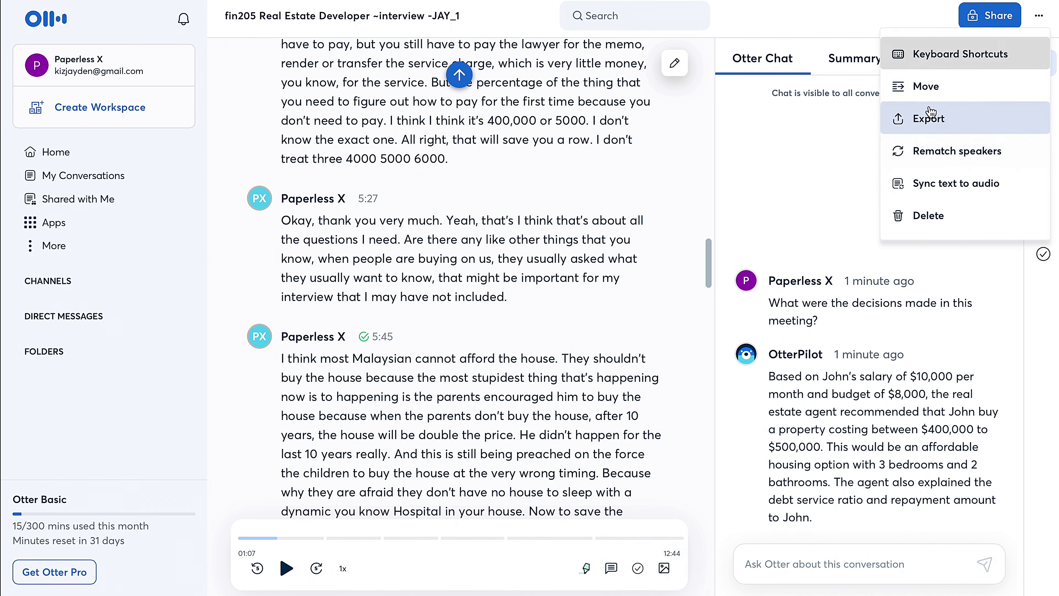
pyautogui.click(930, 117)
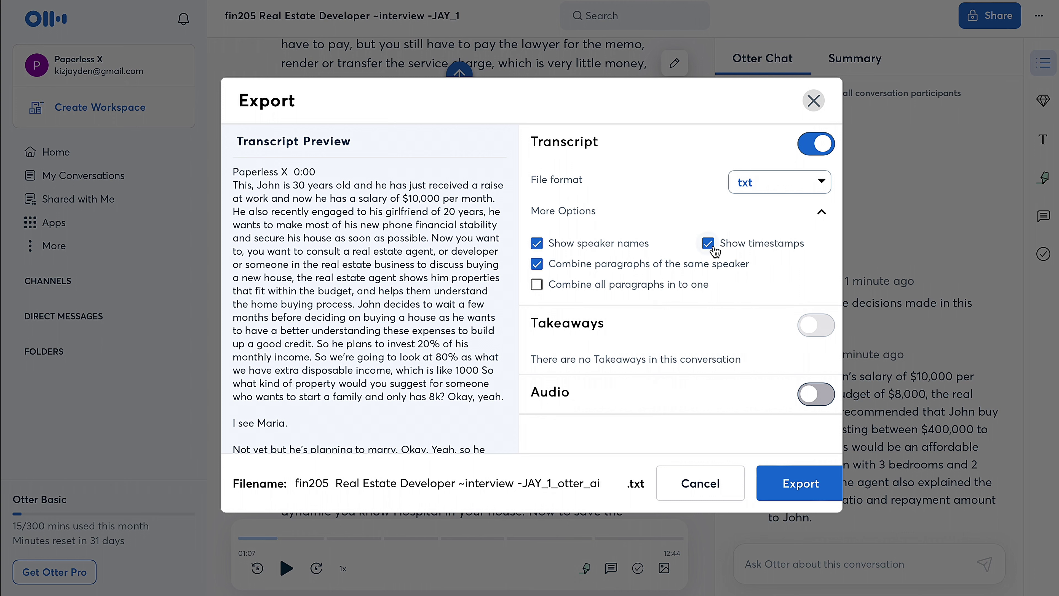
pyautogui.click(821, 185)
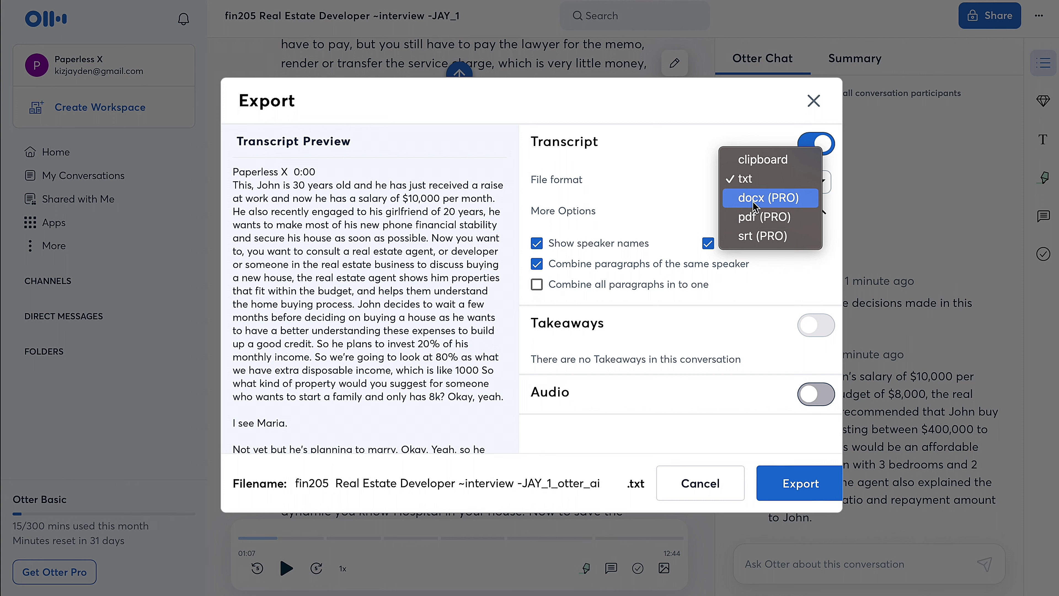
pyautogui.click(750, 161)
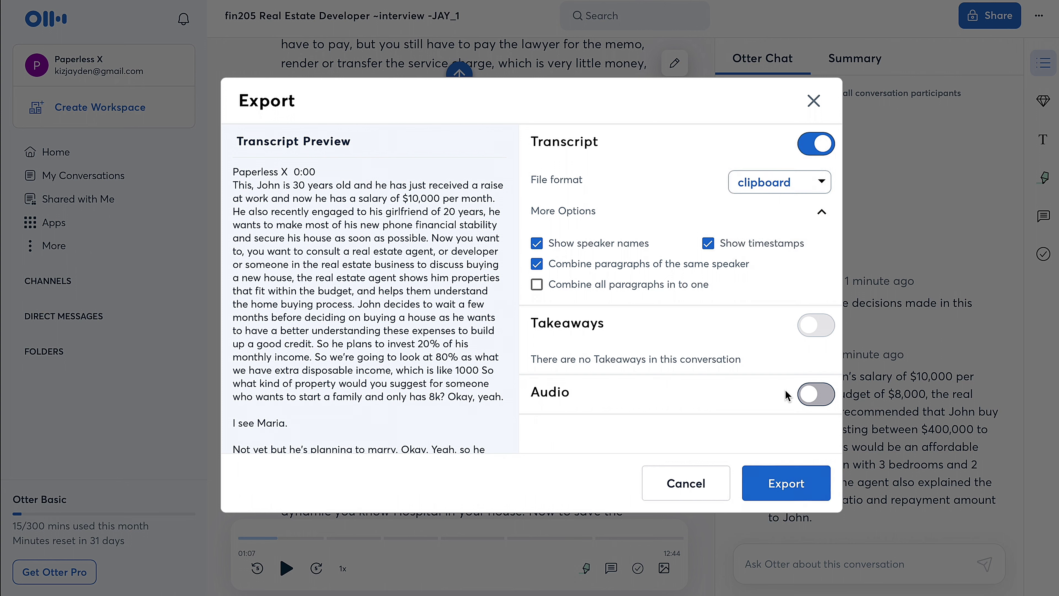
pyautogui.click(817, 397)
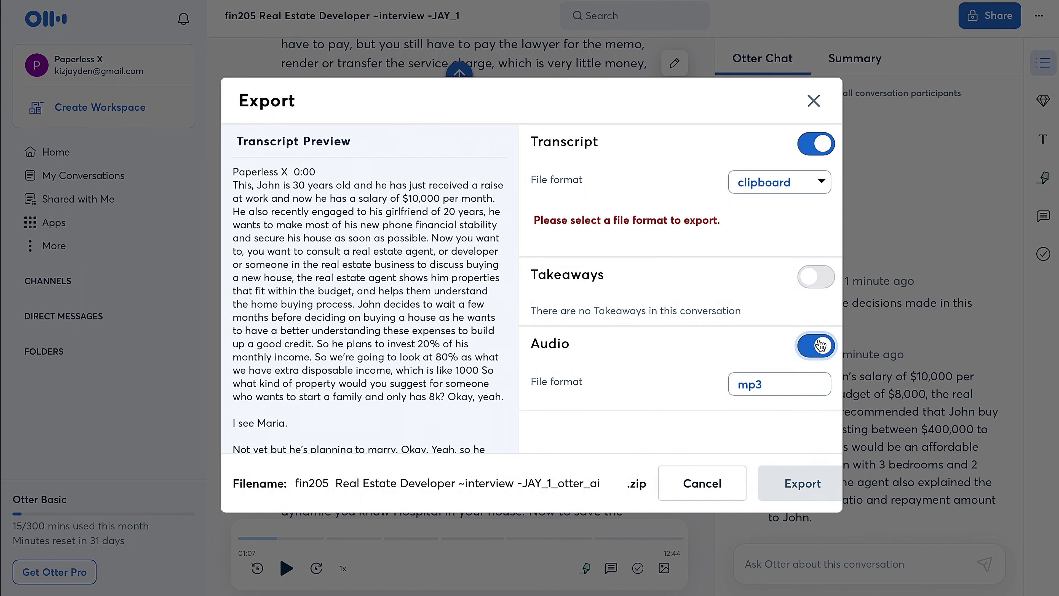
pyautogui.click(802, 185)
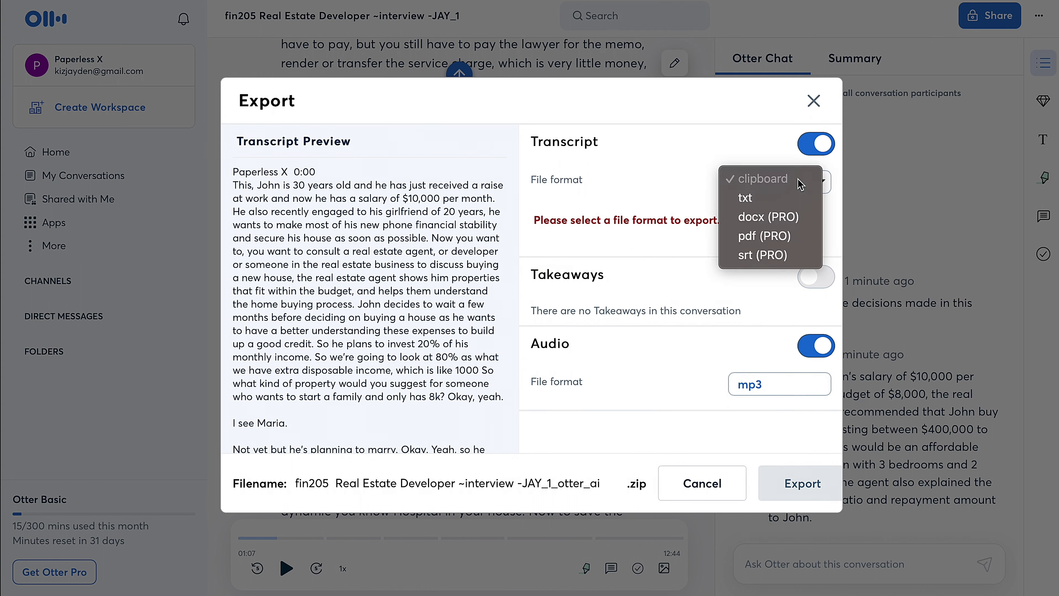
pyautogui.click(750, 198)
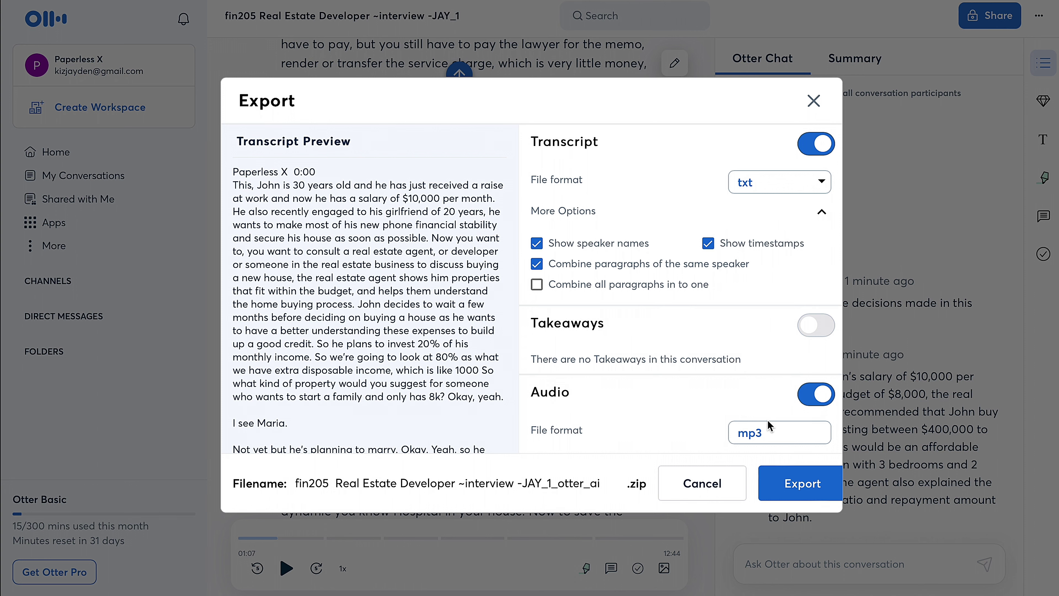
pyautogui.click(798, 193)
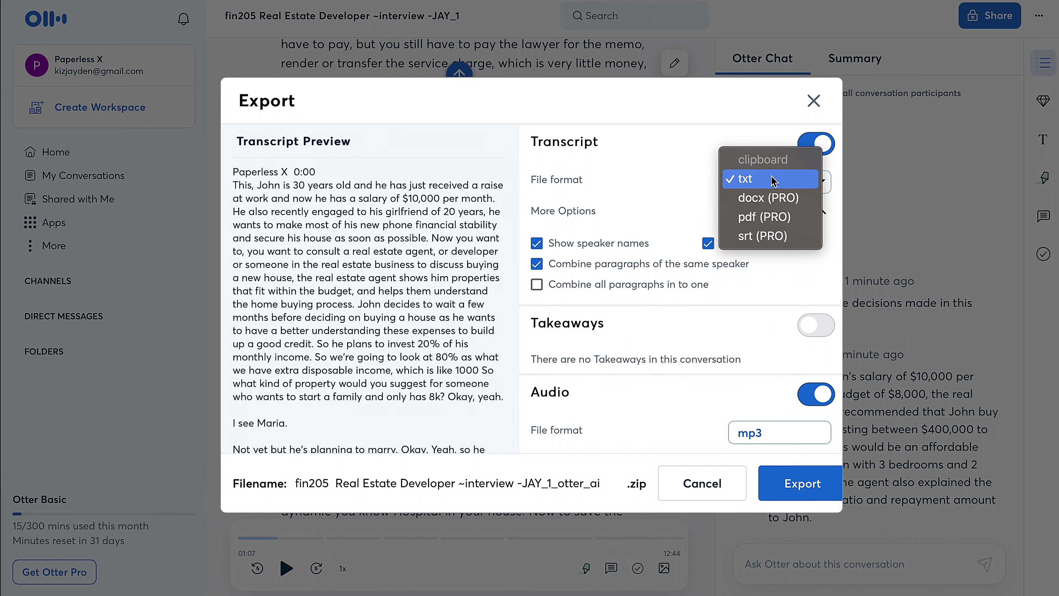
pyautogui.click(655, 193)
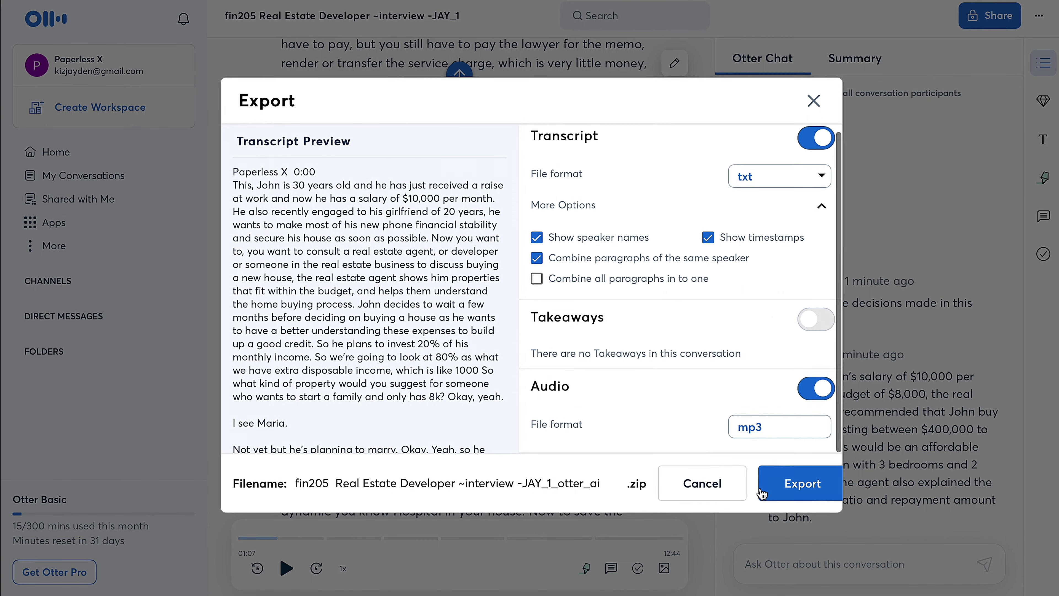
pyautogui.click(782, 485)
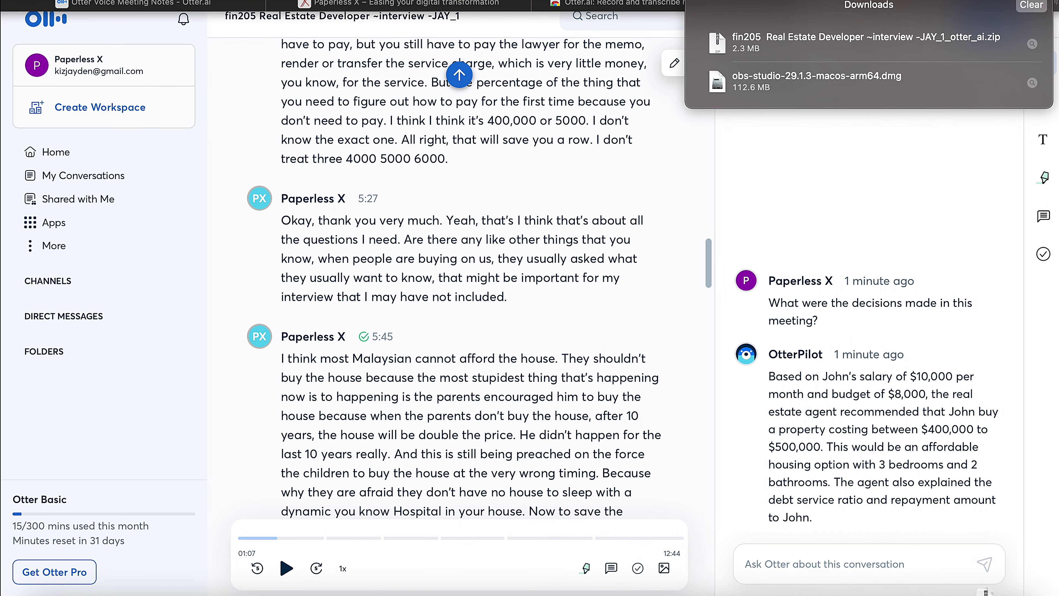
# Step: Unzip the fin205 export, open its transcript txt in TextEdit, and select all text
pyautogui.doubleClick(760, 41)
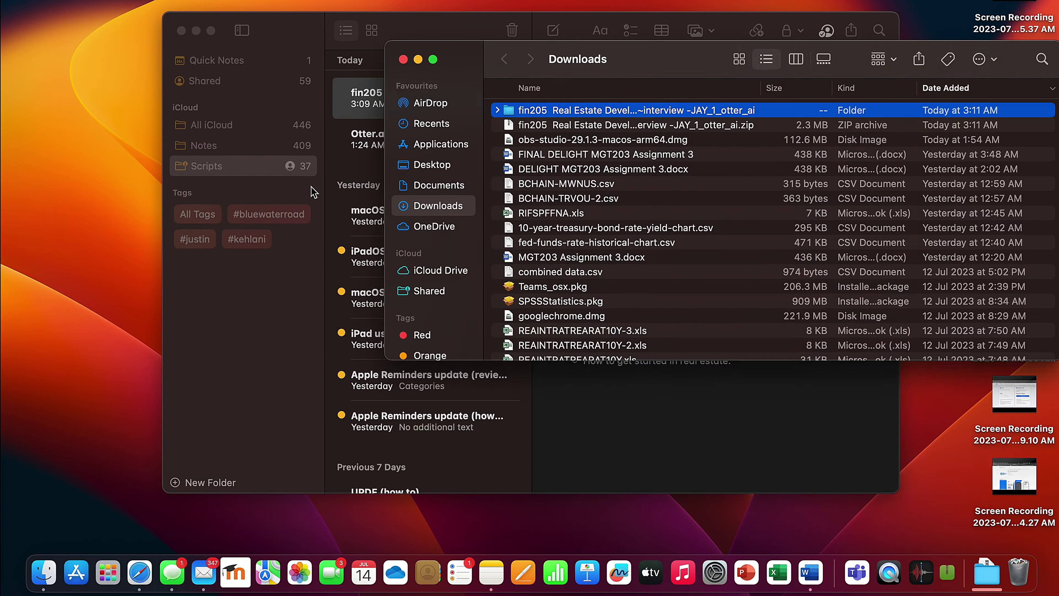
pyautogui.doubleClick(542, 110)
pyautogui.doubleClick(548, 125)
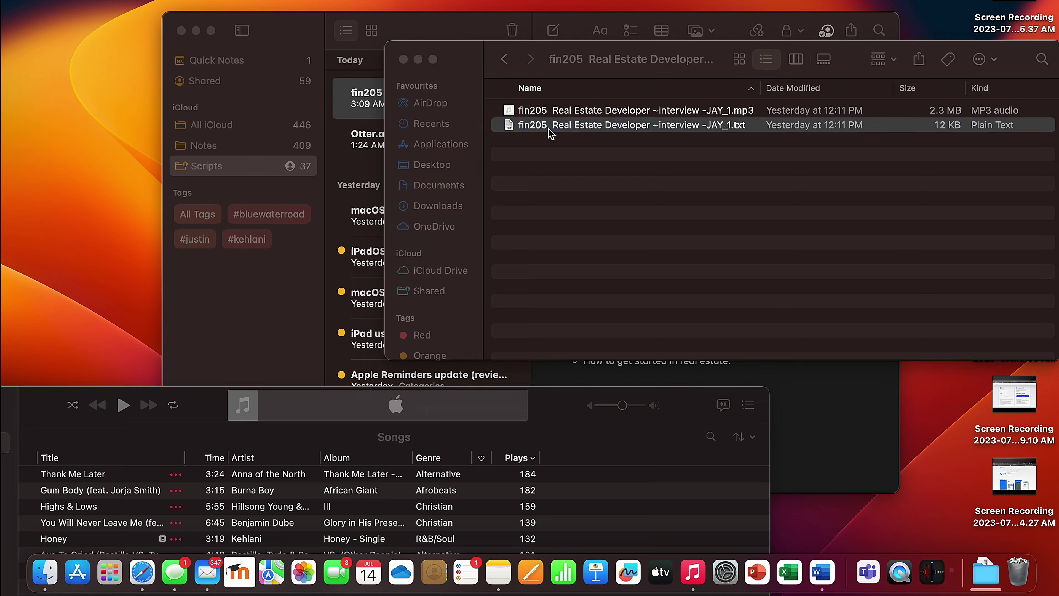
pyautogui.scroll(-1, 396, 229)
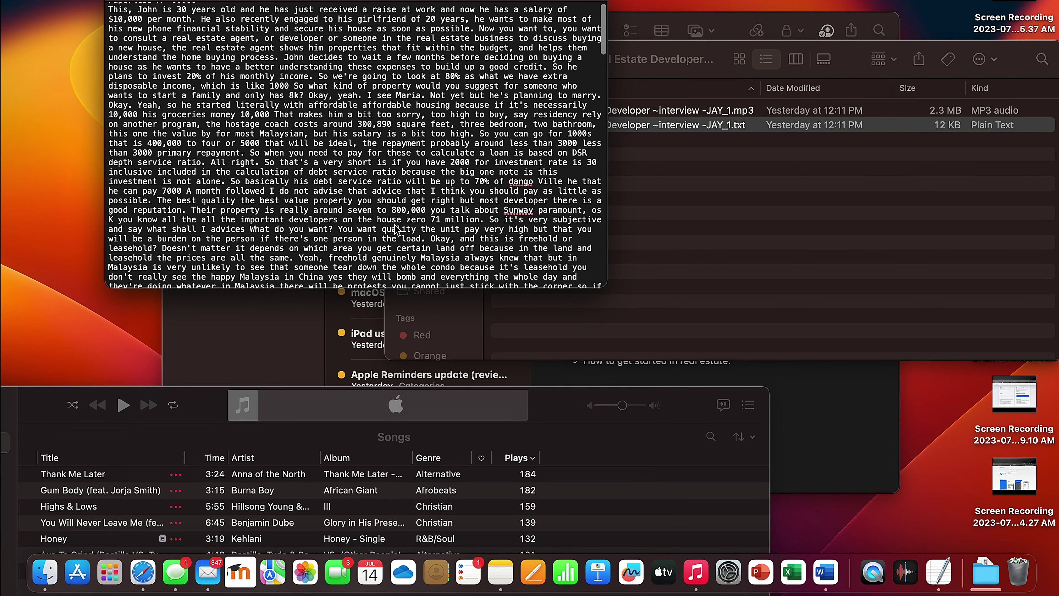
pyautogui.scroll(-15, 396, 228)
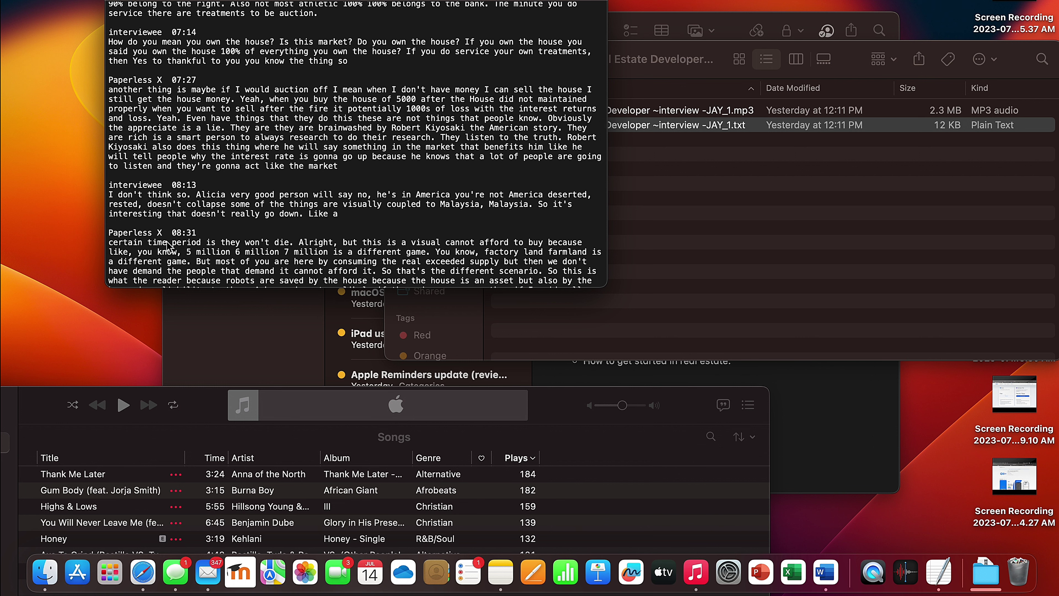
pyautogui.press('super+a')
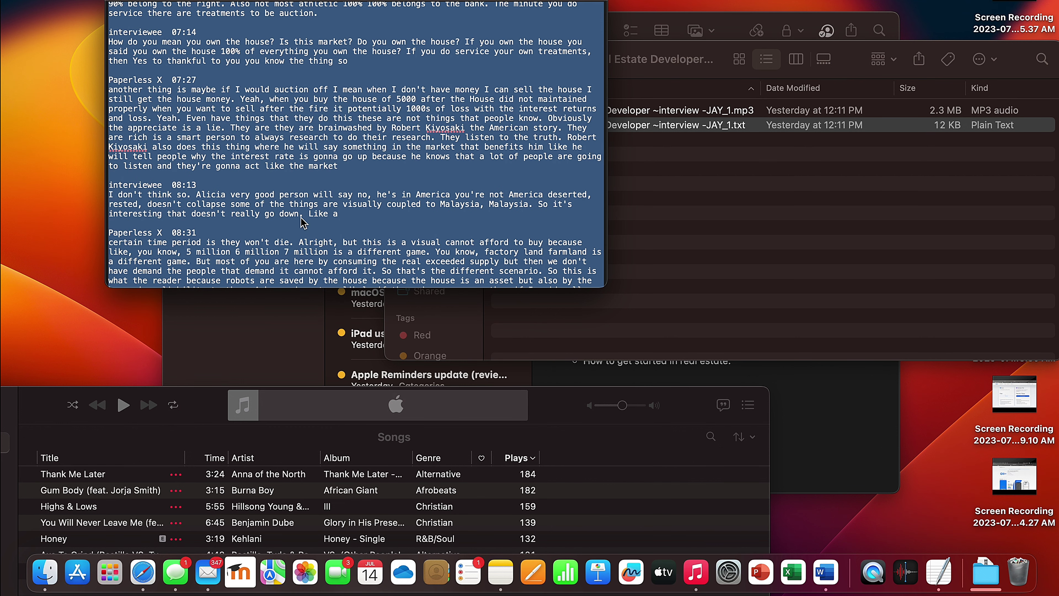
pyautogui.click(814, 584)
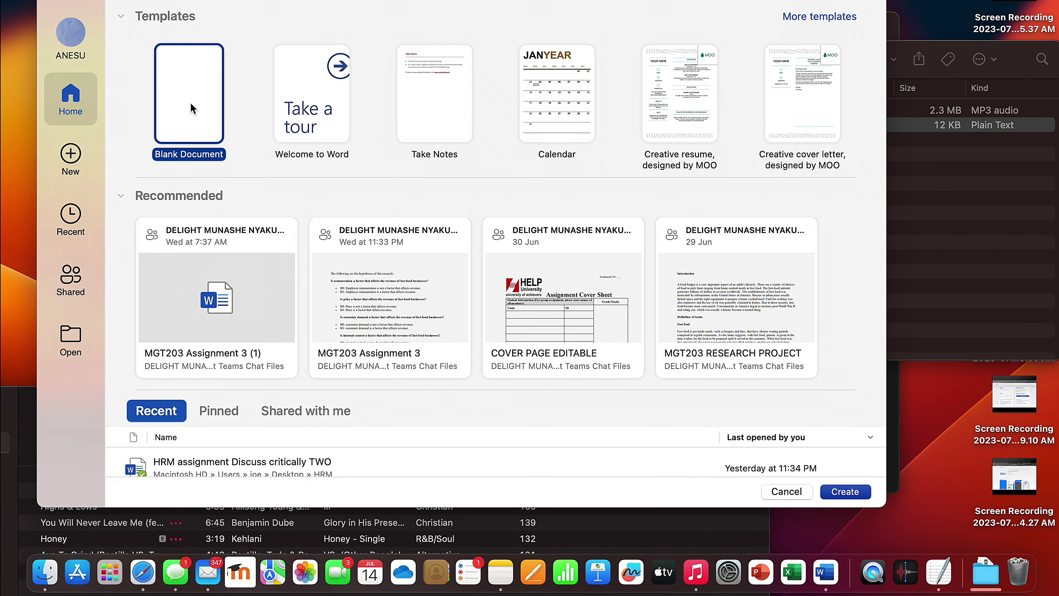
# Step: Paste the interview transcript into a new blank Word document
pyautogui.doubleClick(191, 109)
pyautogui.press('super+v')
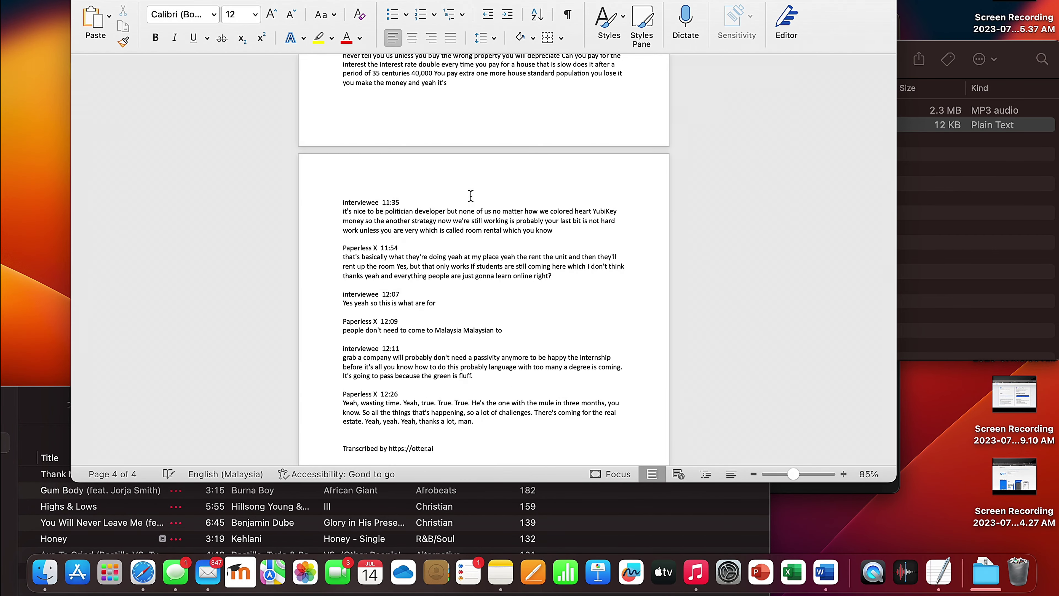
pyautogui.scroll(20, 471, 196)
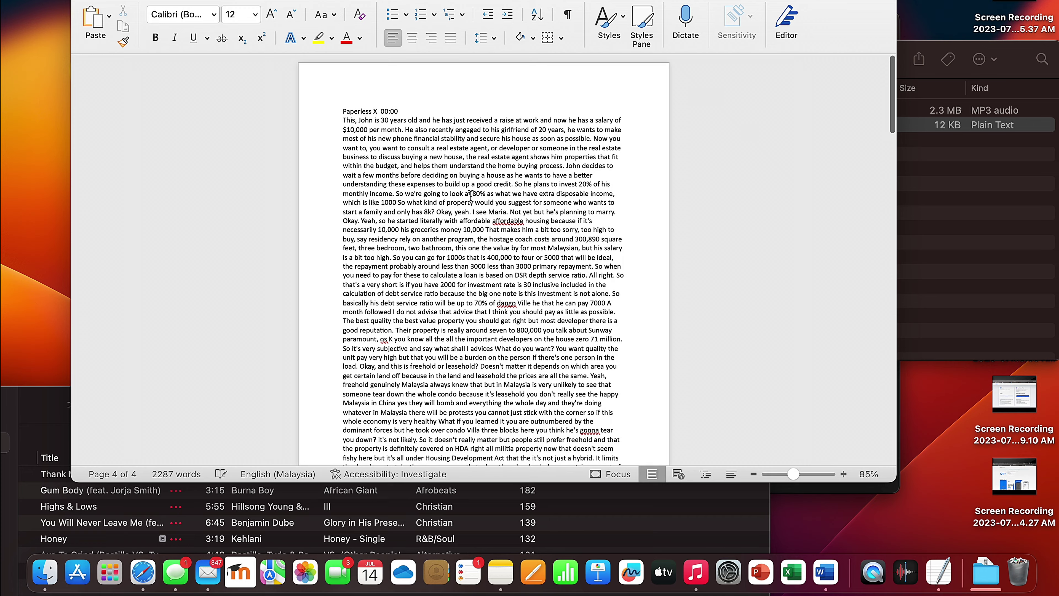
pyautogui.scroll(-10, 471, 196)
pyautogui.scroll(5, 471, 196)
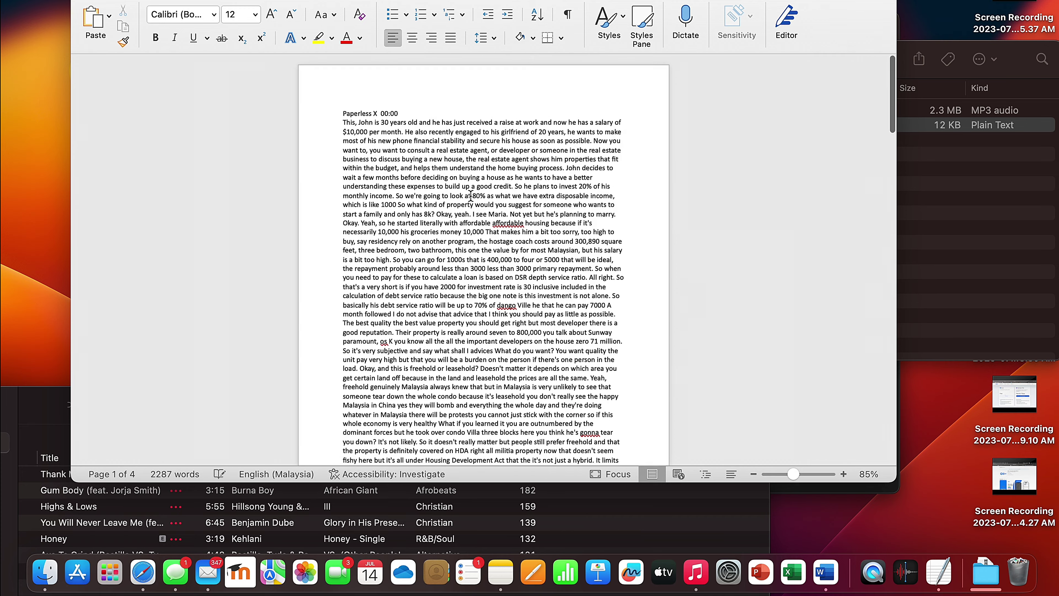
pyautogui.scroll(-5, 509, 317)
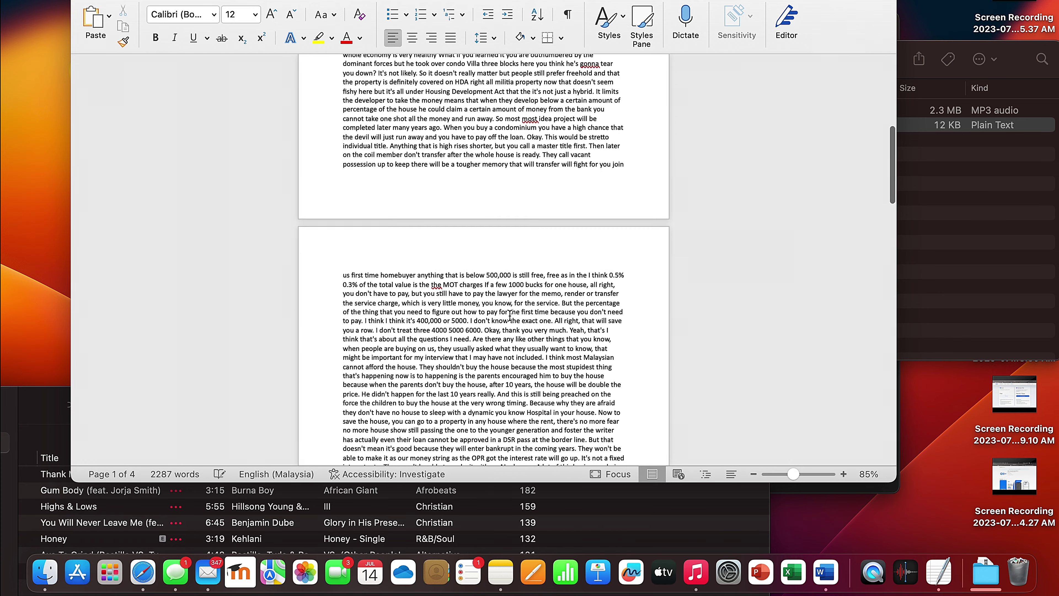
pyautogui.scroll(5, 510, 316)
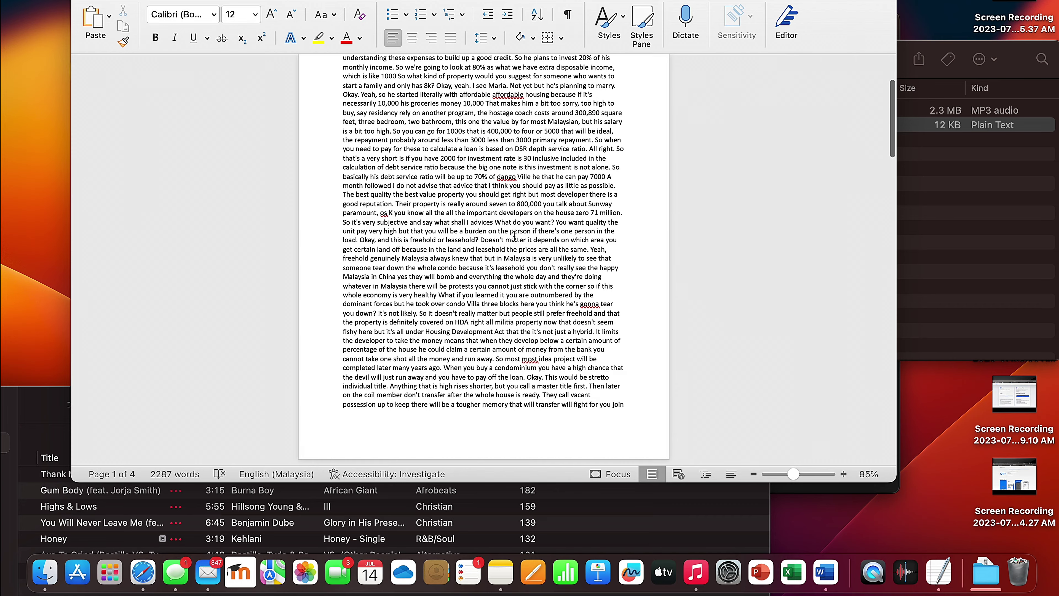
pyautogui.scroll(5, 571, 321)
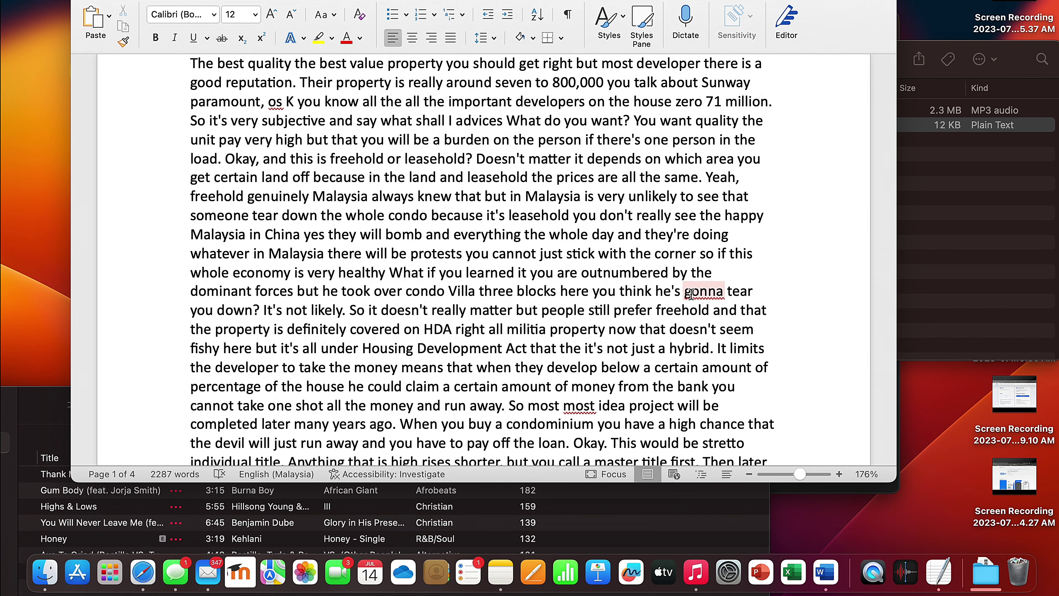
# Step: Replace 'gonna' with 'going to', delete the repeated 'most' and 'affordable', and minimize Word
pyautogui.rightClick(688, 290)
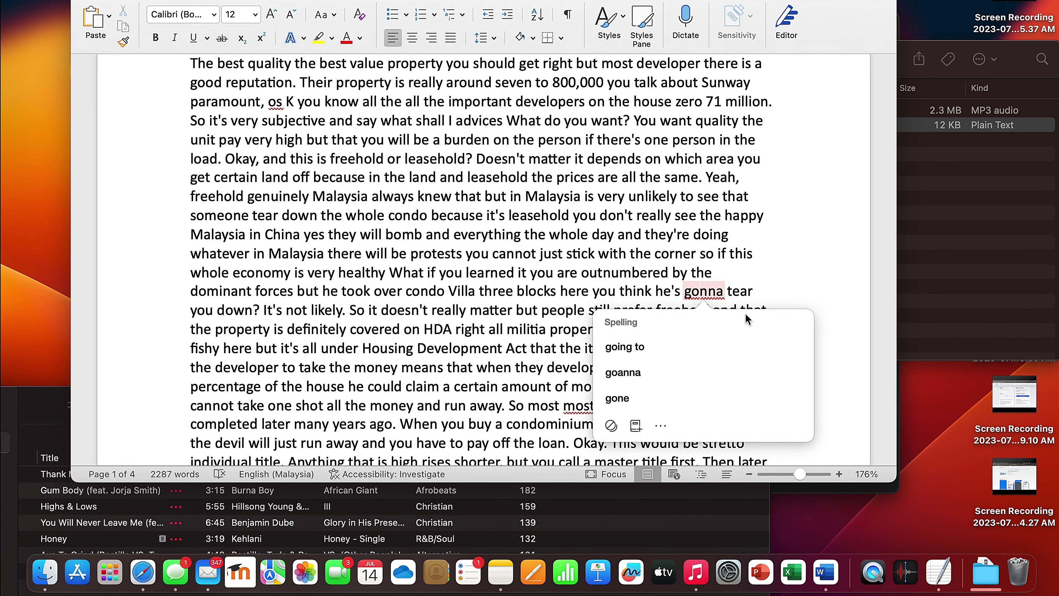
pyautogui.click(640, 347)
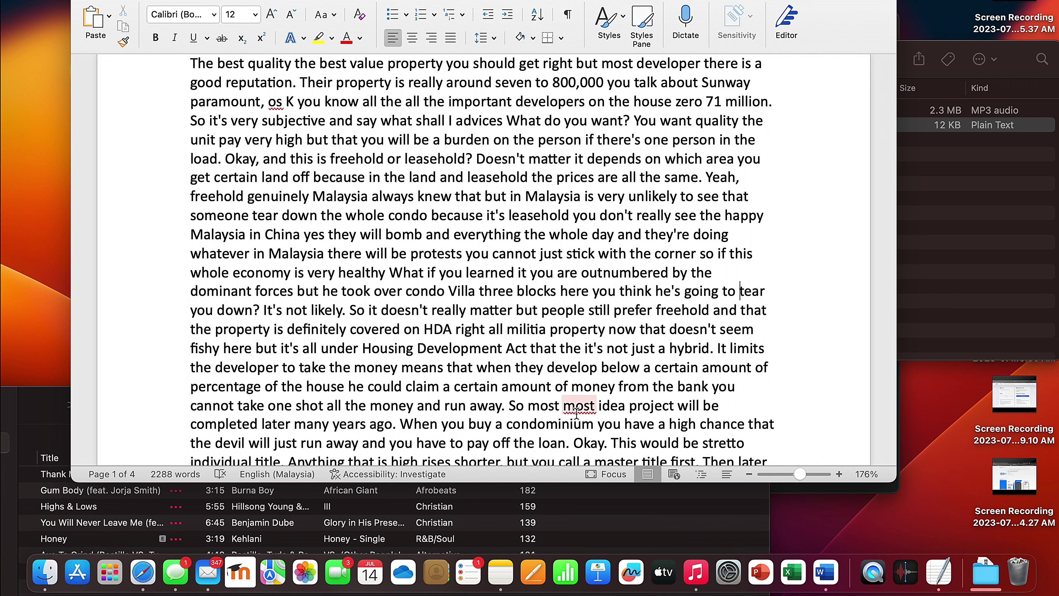
pyautogui.click(576, 413)
pyautogui.click(551, 474)
pyautogui.scroll(4, 499, 304)
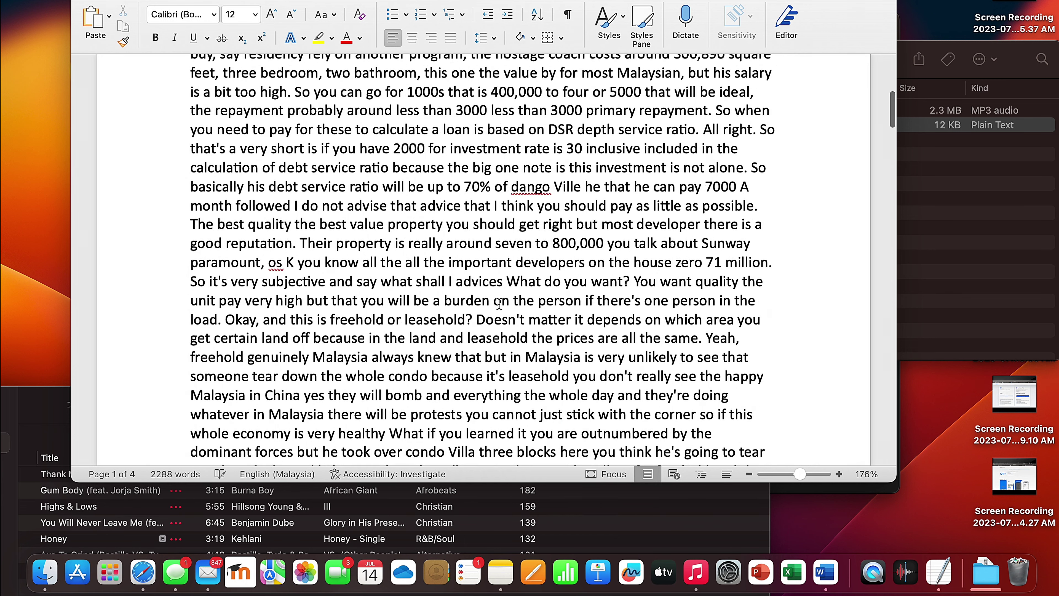
pyautogui.scroll(5, 499, 304)
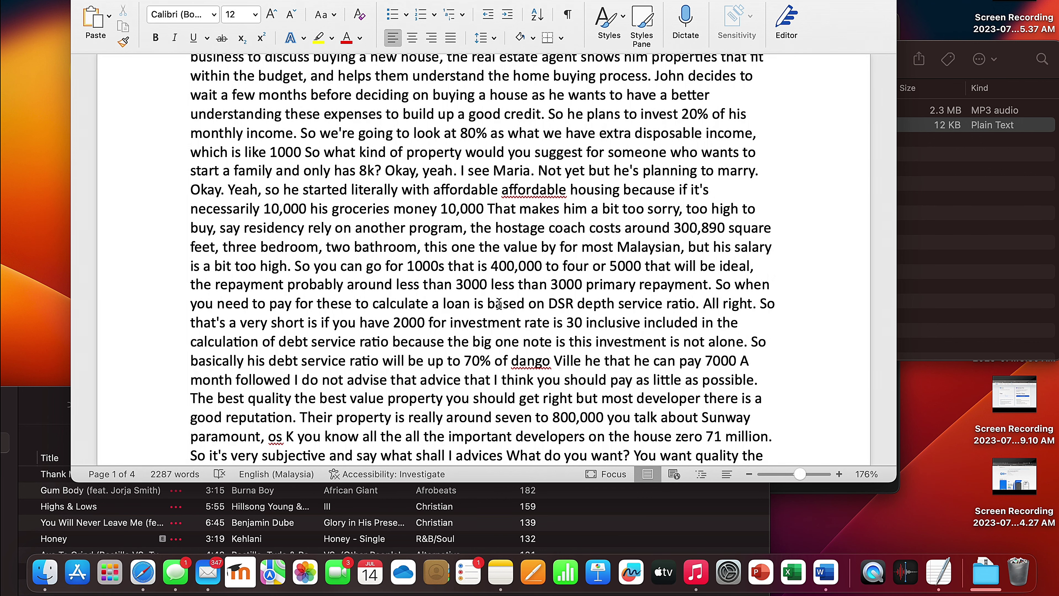
pyautogui.scroll(5, 499, 304)
pyautogui.click(535, 367)
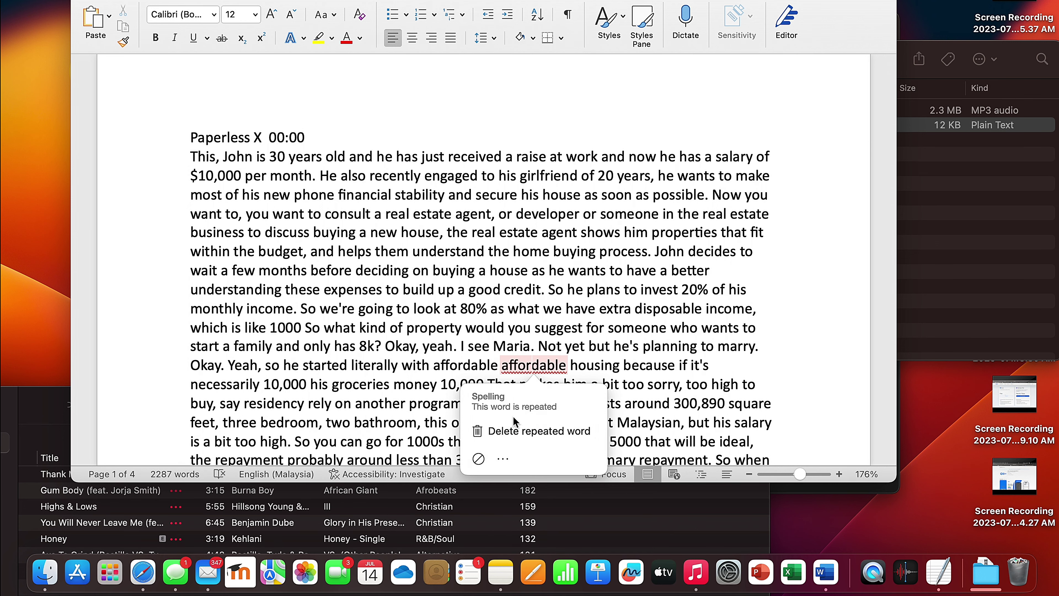
pyautogui.click(518, 430)
pyautogui.press('super+m')
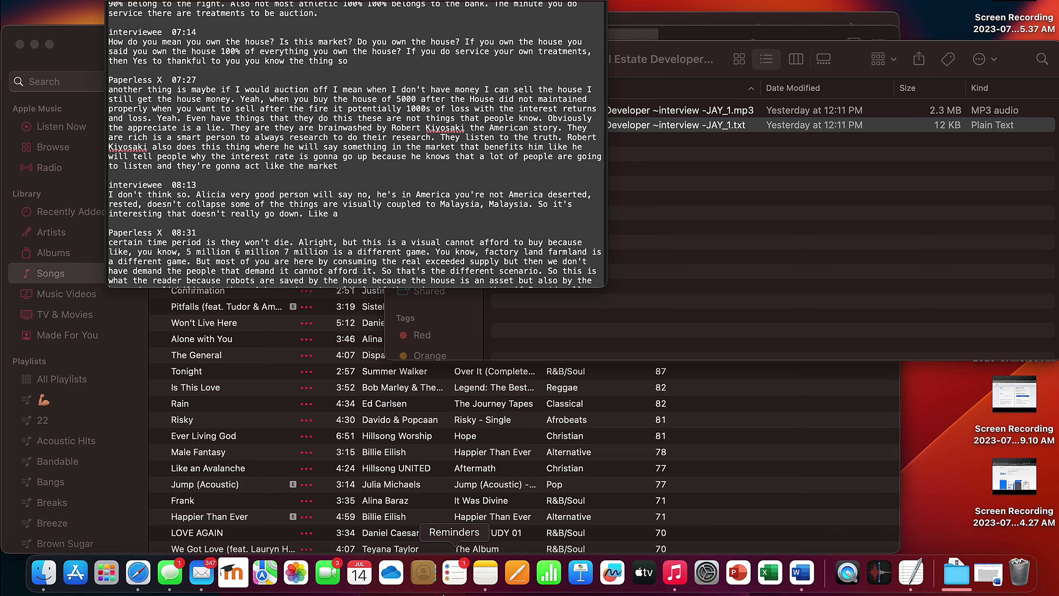
# Step: Allow otter.ai notifications in Safari and start a new live recording
pyautogui.click(139, 574)
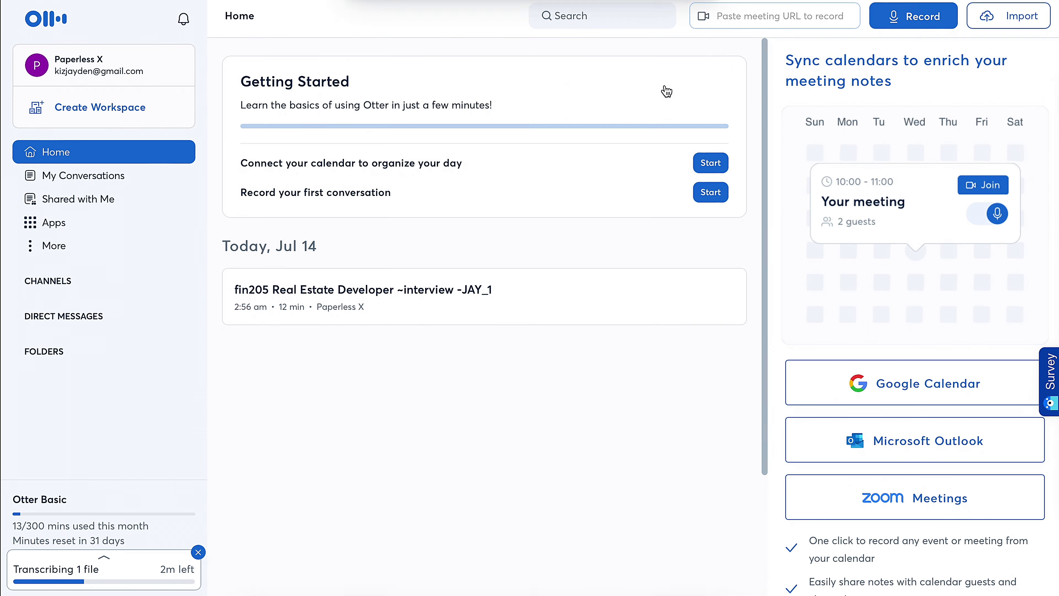
pyautogui.click(901, 27)
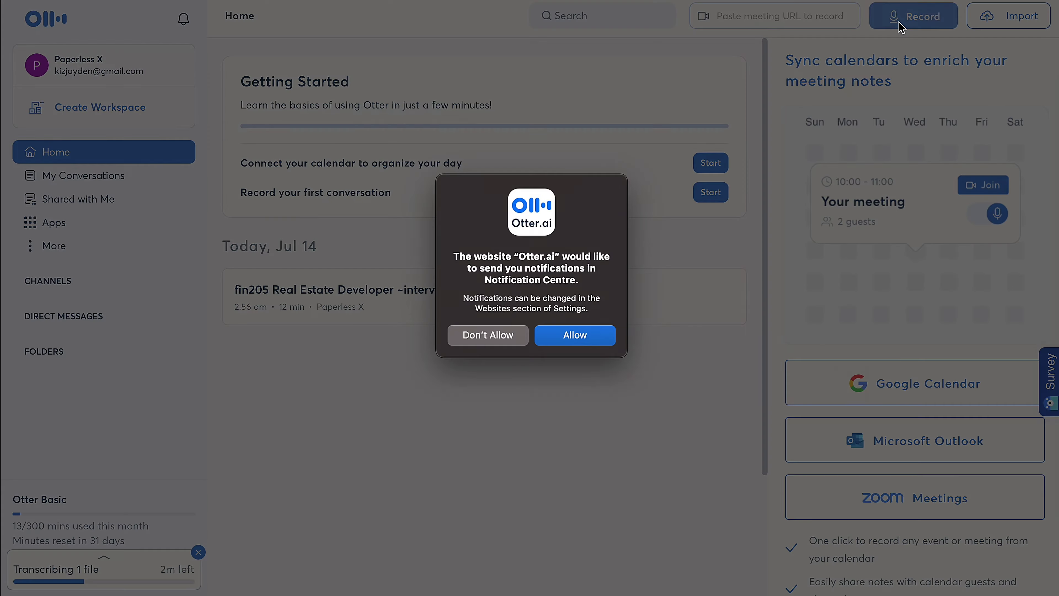
pyautogui.click(604, 333)
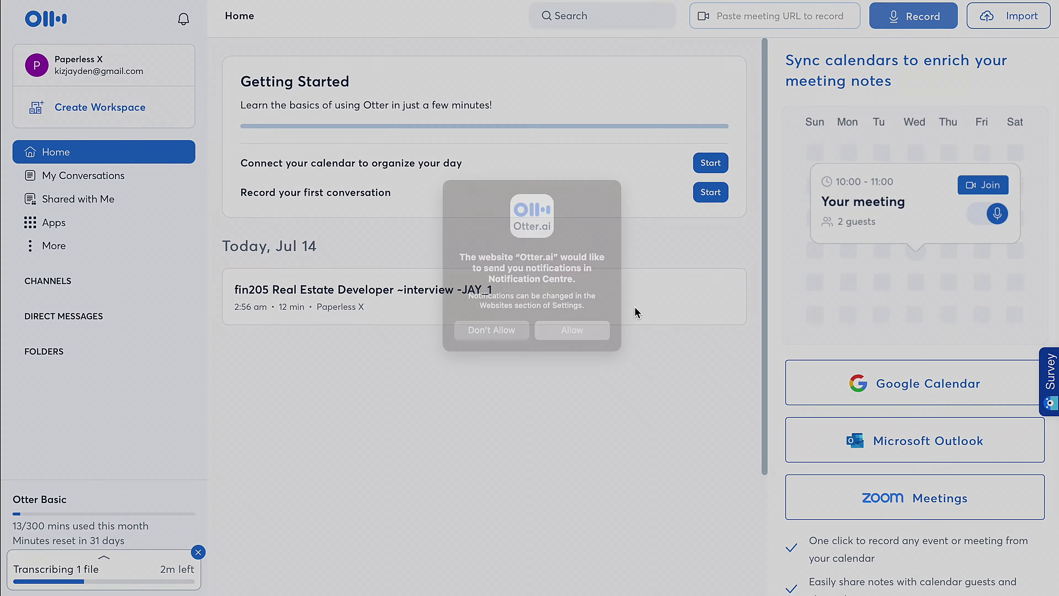
pyautogui.click(901, 19)
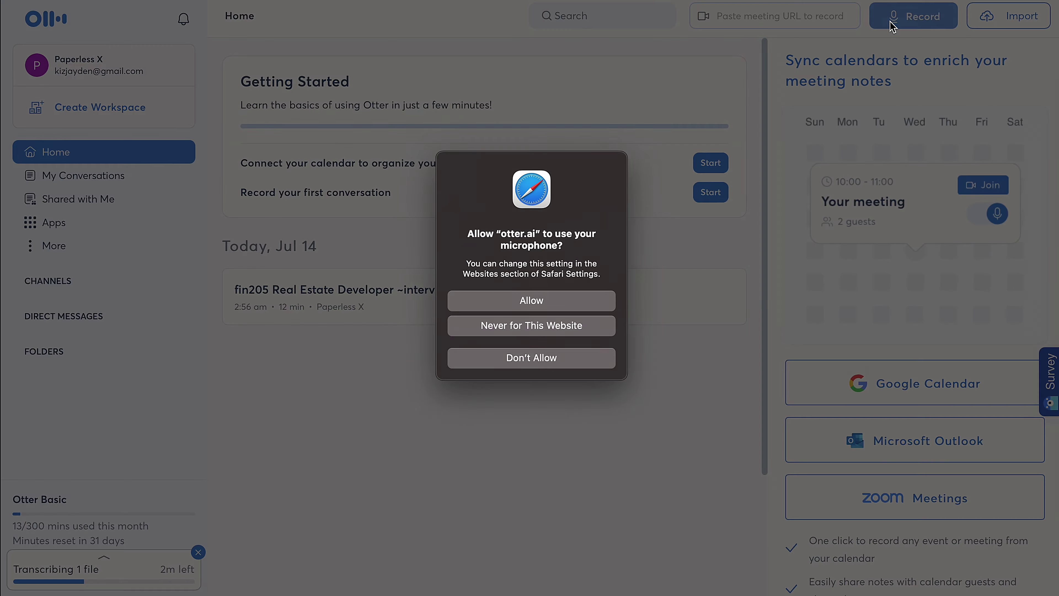
# Step: Allow Safari microphone access so the live Note records and transcribes speech
pyautogui.click(529, 300)
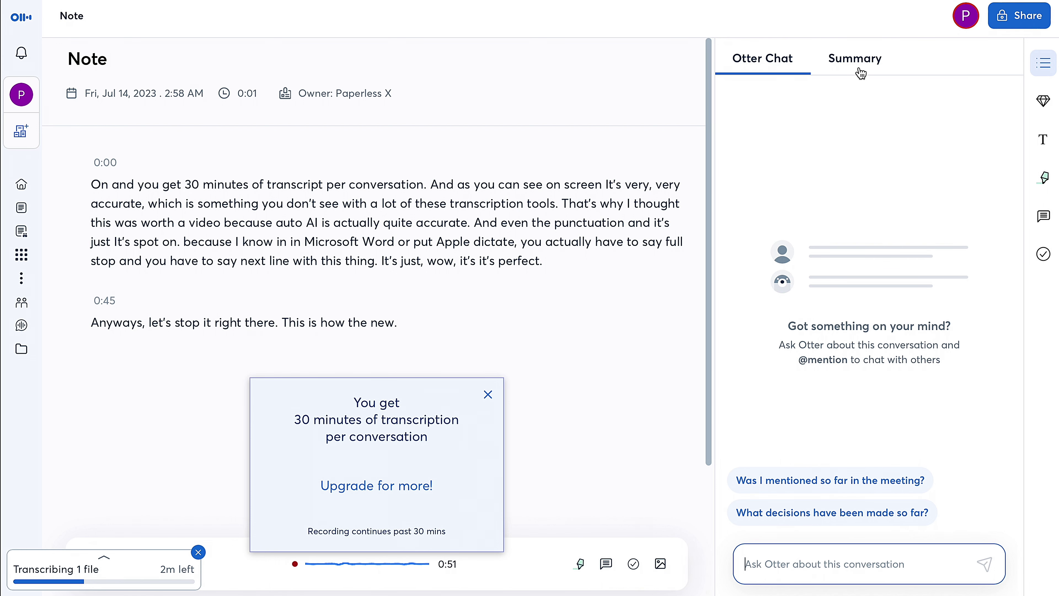
# Step: Check the live note's Summary and Otter Chat tabs, then dismiss the 30-minute and transcribing notices
pyautogui.click(856, 63)
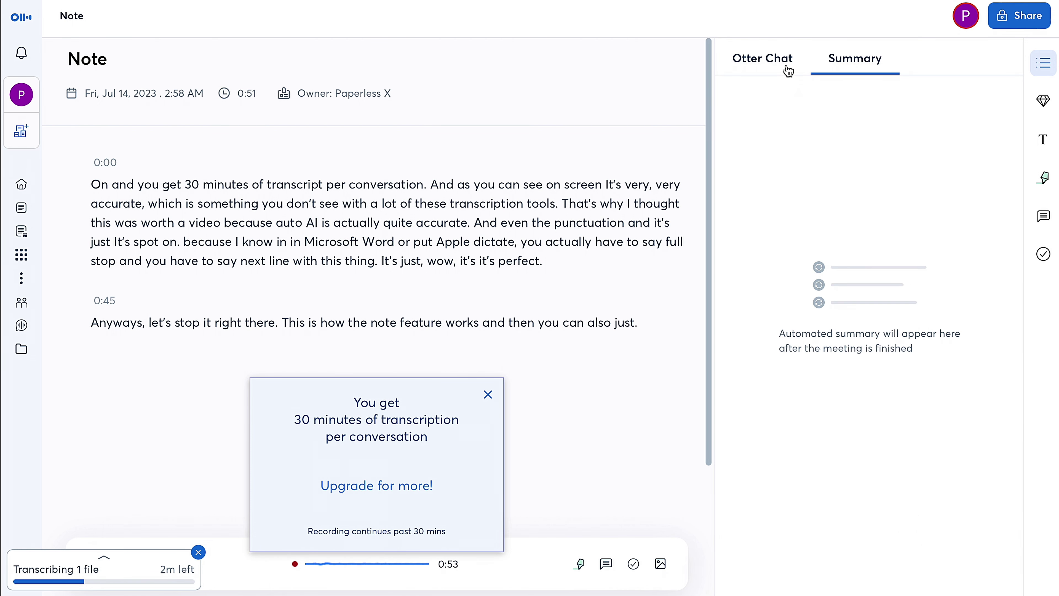
pyautogui.click(774, 70)
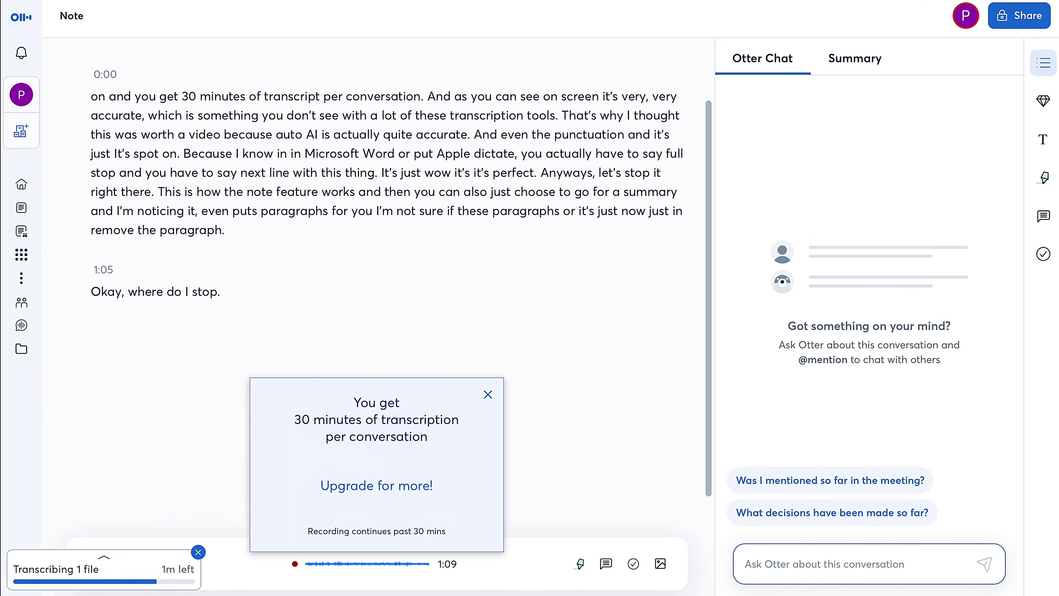
pyautogui.hotkey('ctrl', 'a')
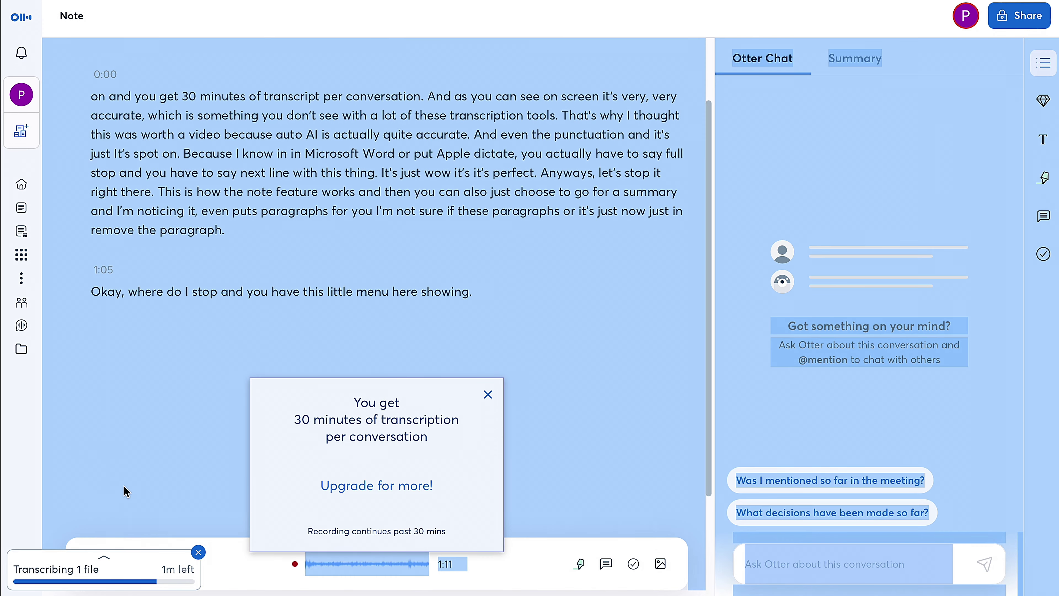
pyautogui.click(134, 482)
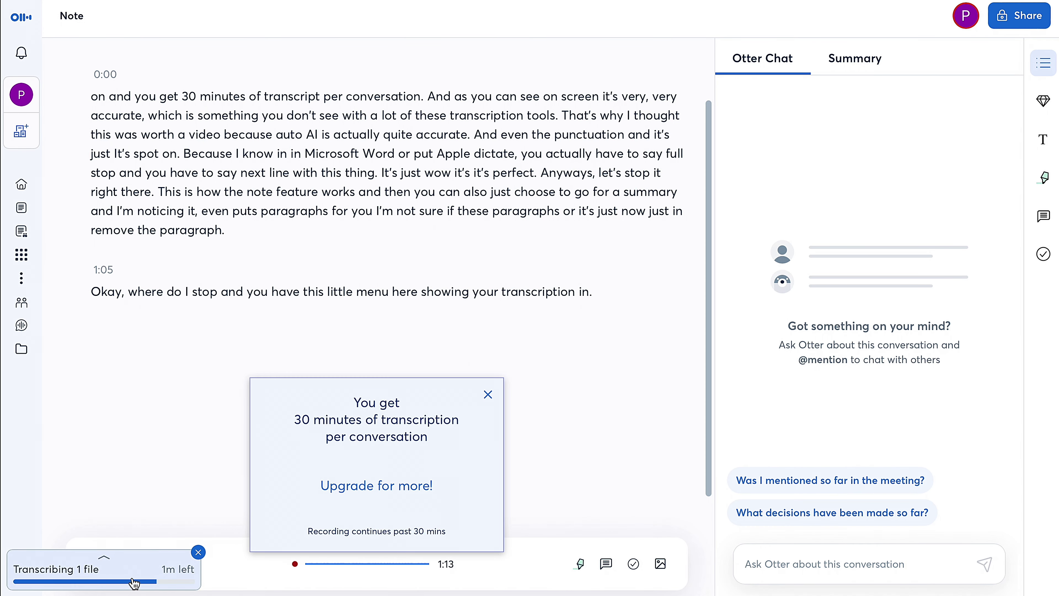
pyautogui.click(488, 395)
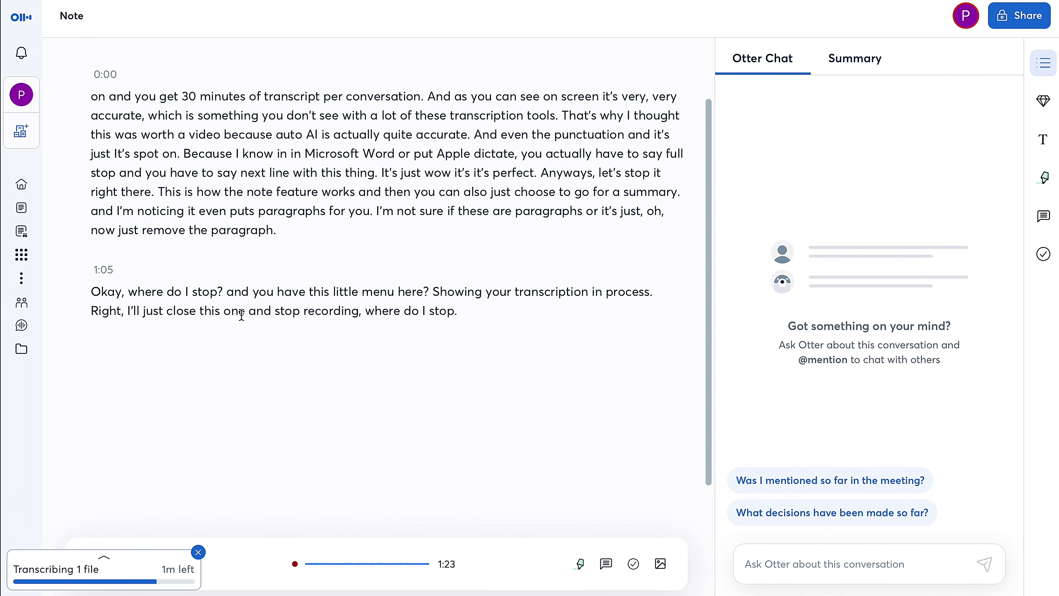
pyautogui.scroll(-1, 252, 357)
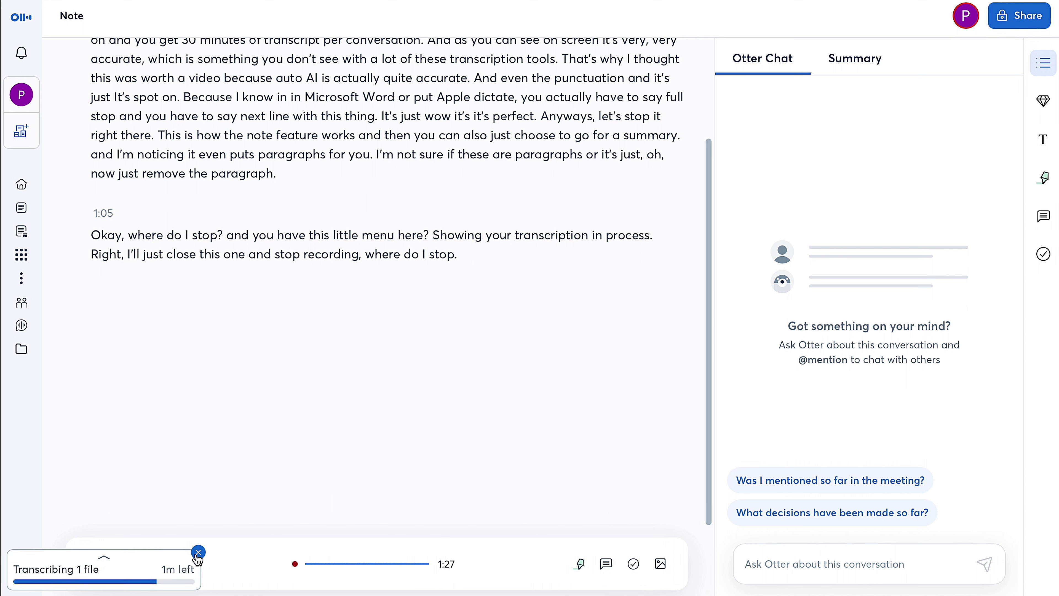
pyautogui.click(198, 552)
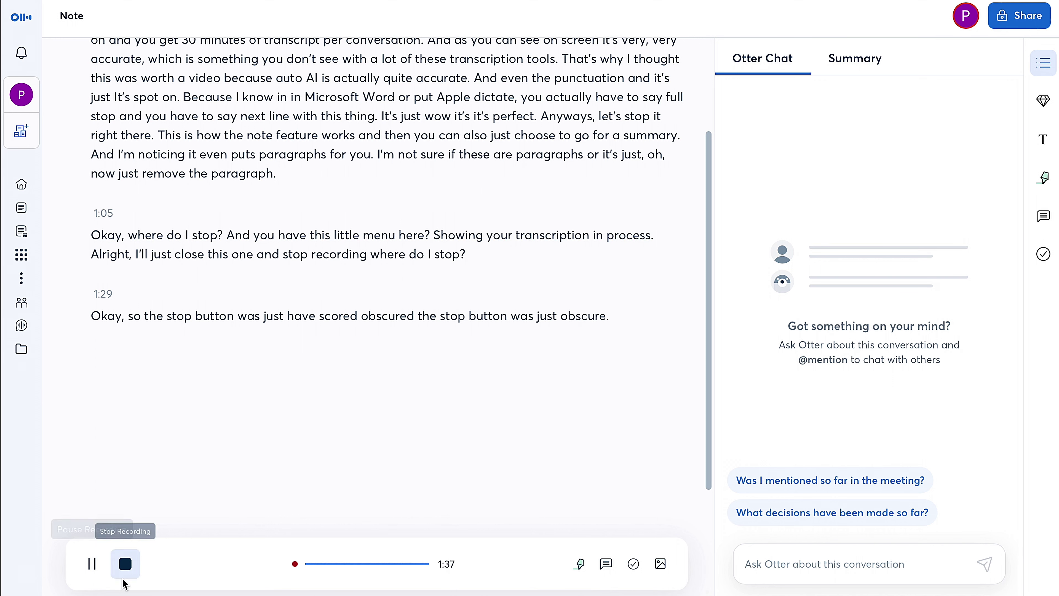
# Step: Stop the recording, resume it once, then stop it for good at 2:03
pyautogui.click(94, 569)
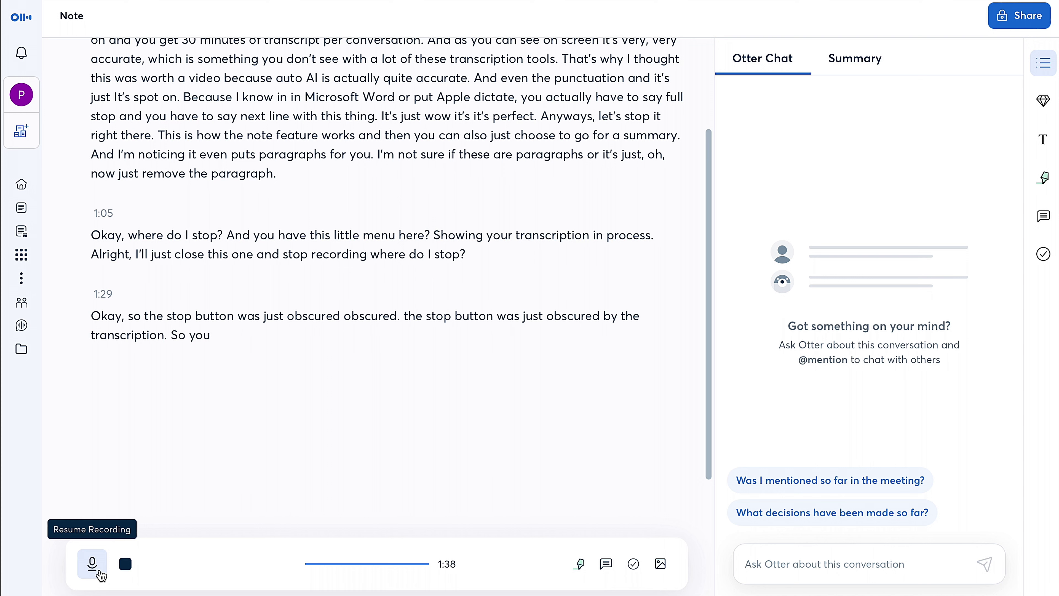
pyautogui.click(92, 564)
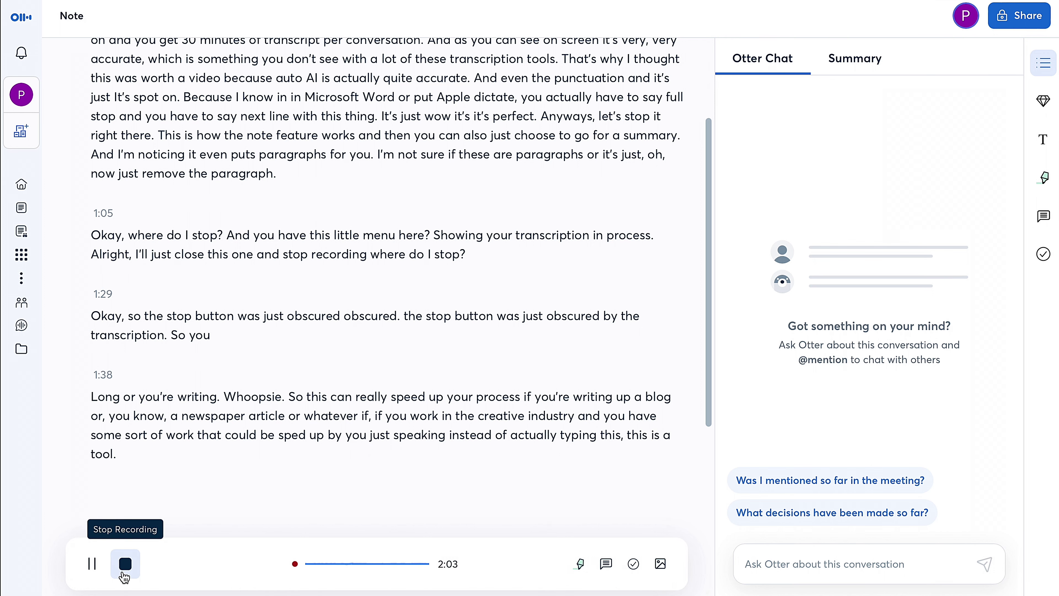
pyautogui.click(121, 571)
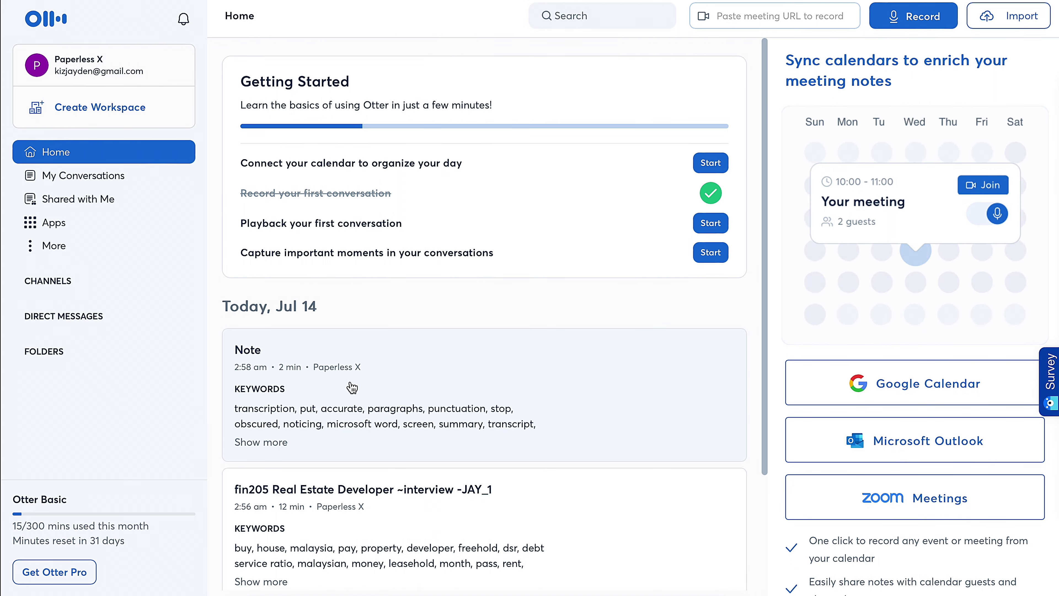
# Step: Open the saved 2:06 Note, scroll its transcript, return to the top, and view Otter Chat's suggested questions
pyautogui.scroll(-3, 355, 338)
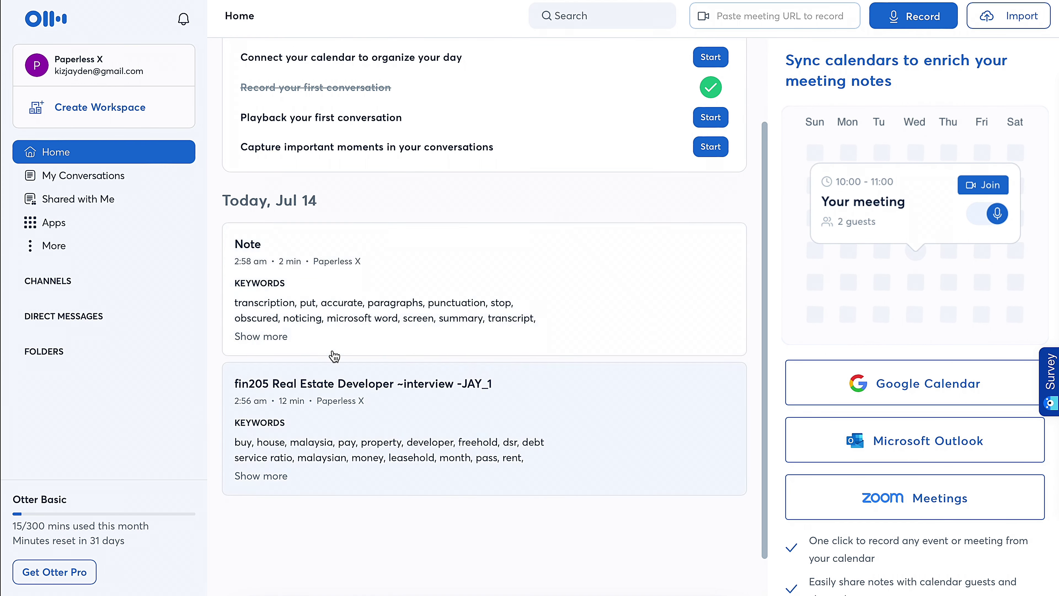
pyautogui.click(329, 306)
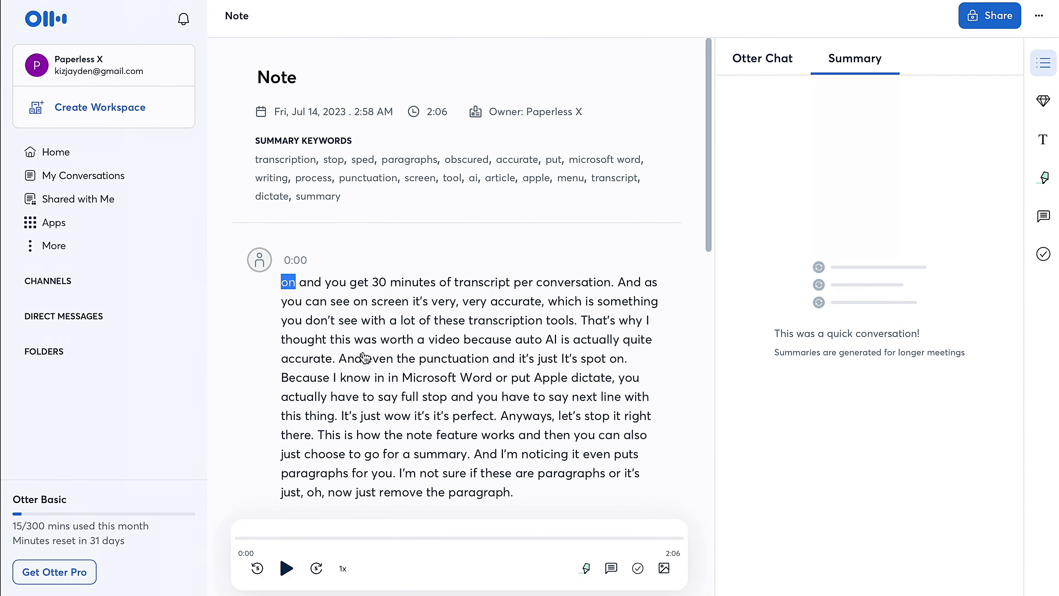
pyautogui.scroll(-3, 366, 358)
pyautogui.scroll(-1, 309, 307)
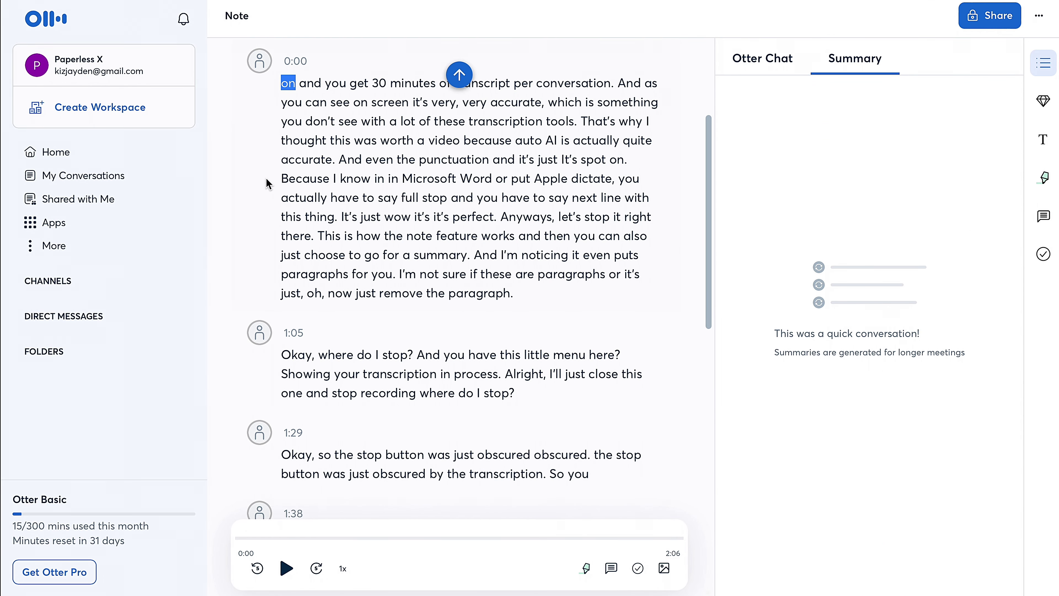
pyautogui.scroll(-5, 316, 394)
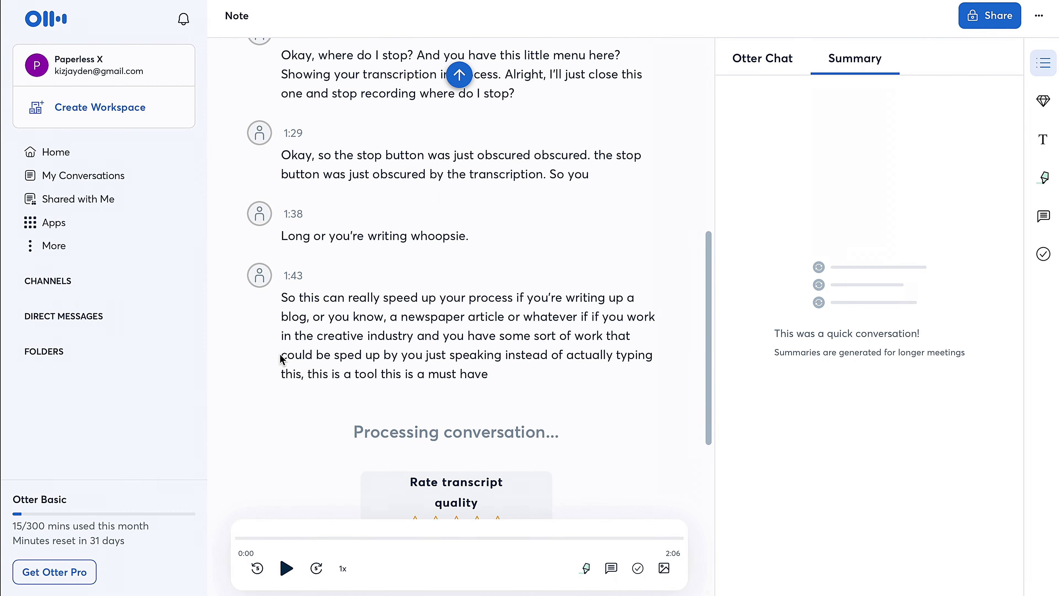
pyautogui.scroll(-5, 282, 360)
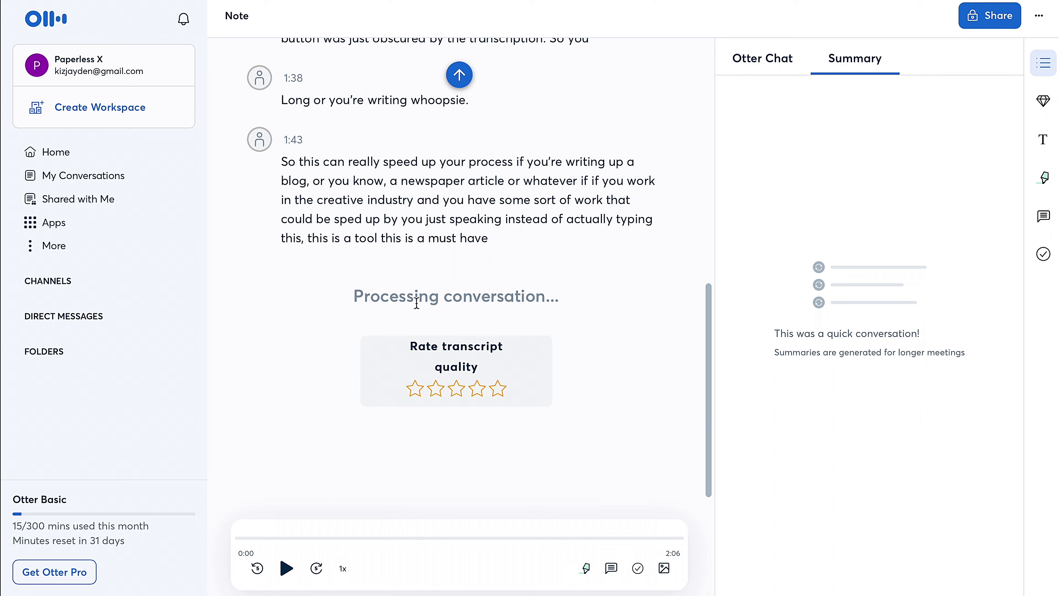
pyautogui.moveTo(389, 296); pyautogui.dragTo(503, 297)
pyautogui.click(459, 74)
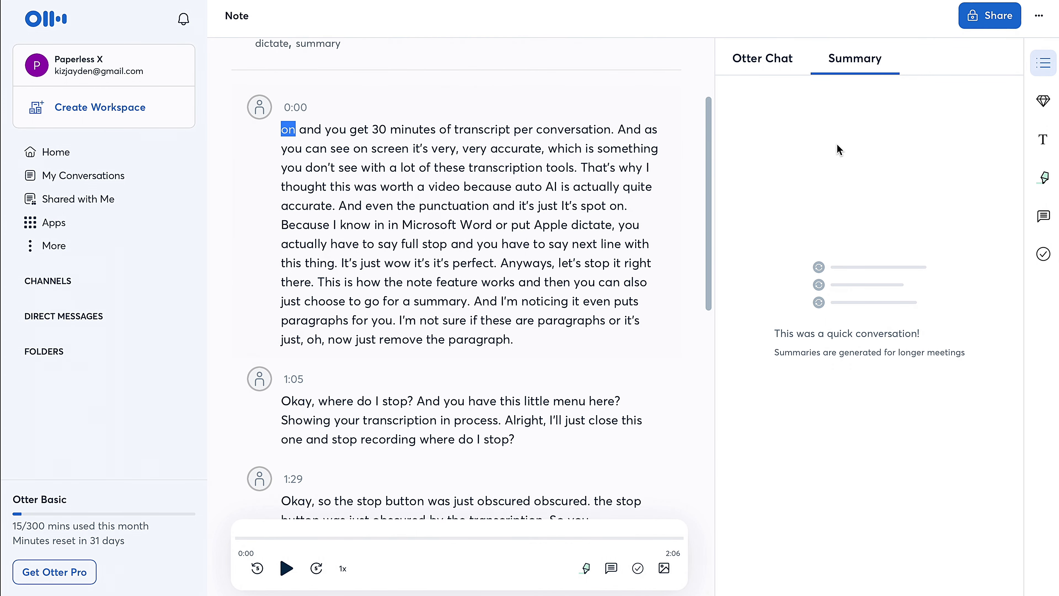
pyautogui.click(779, 68)
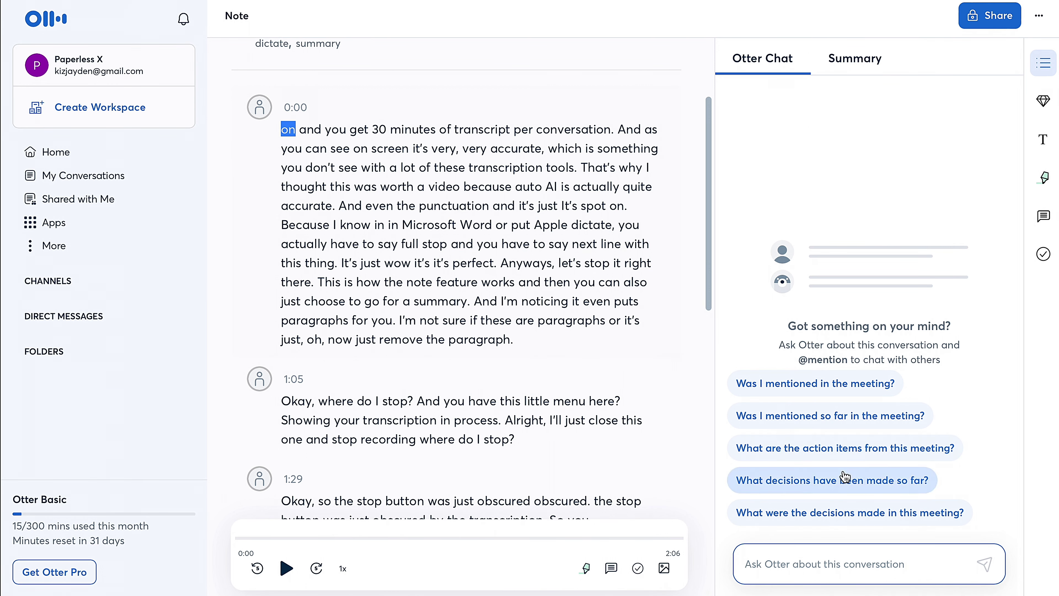
# Step: Ask Otter Chat whether I was mentioned and 'what was the meeting about?'
pyautogui.click(796, 386)
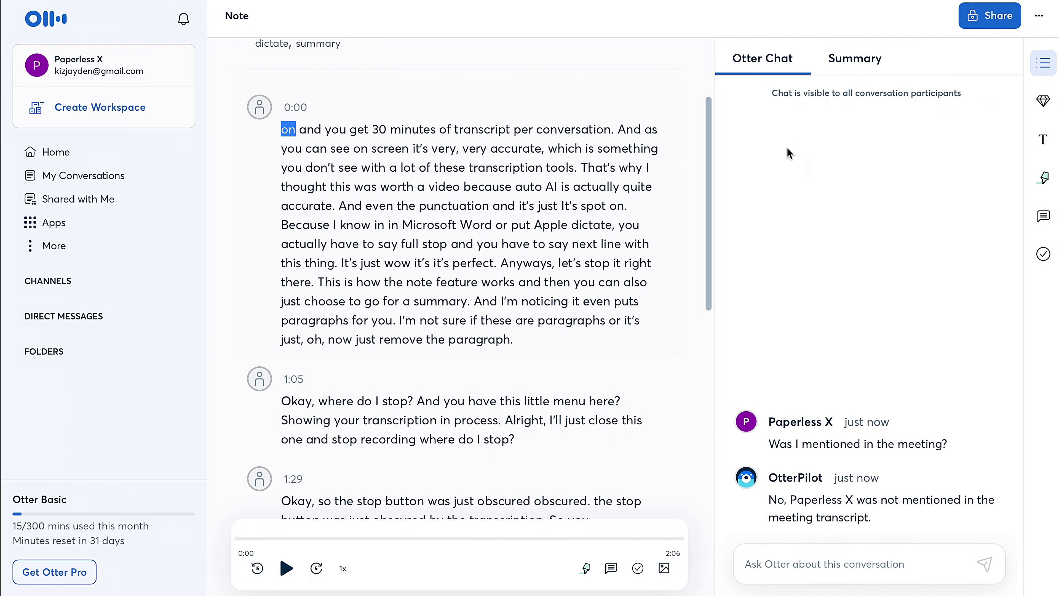
pyautogui.click(778, 575)
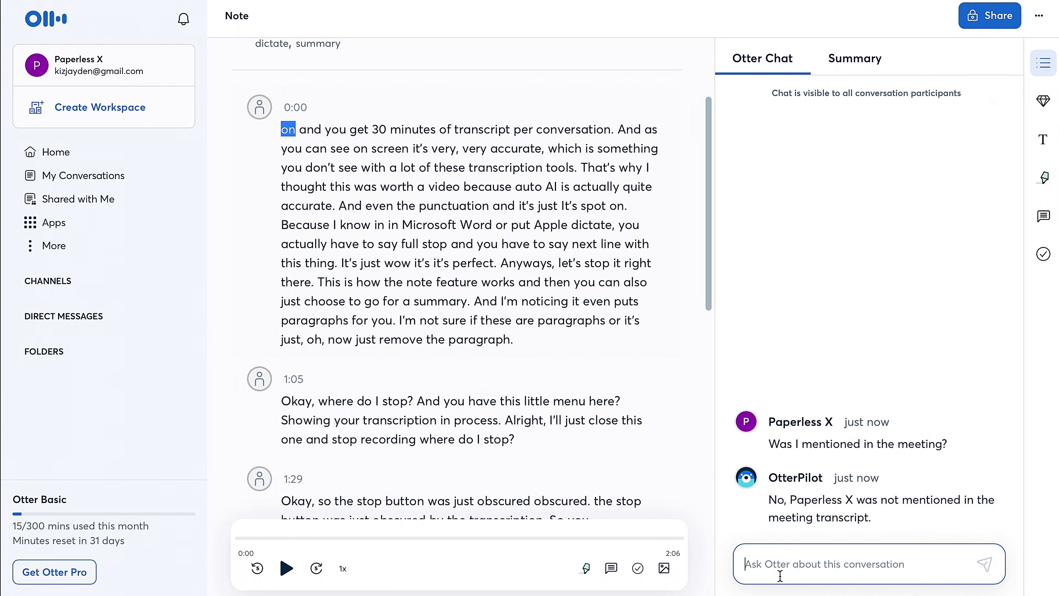
pyautogui.write('what was the me')
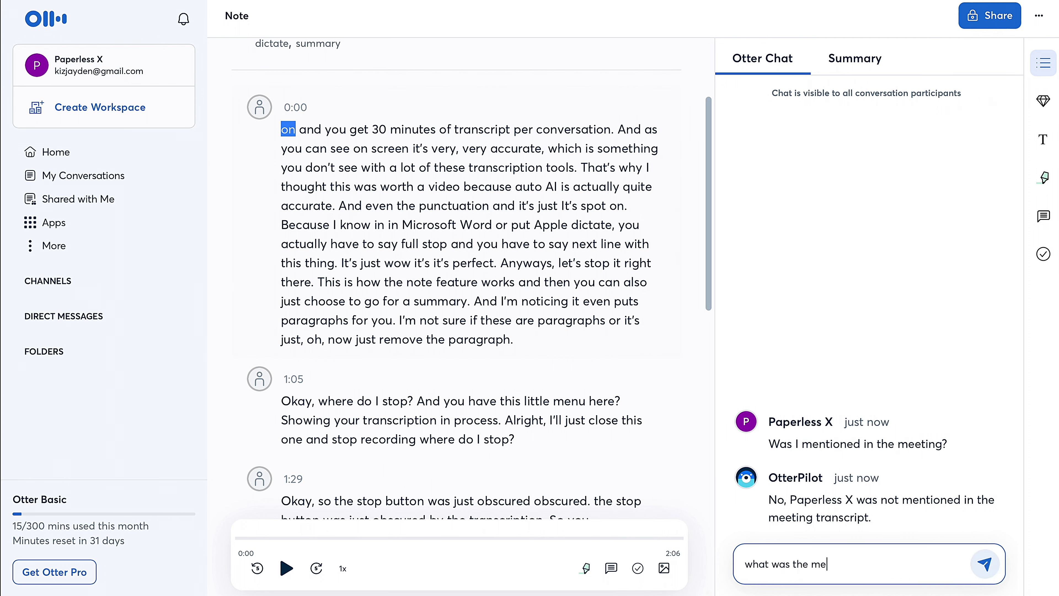
pyautogui.write('eting about?')
pyautogui.press('Return')
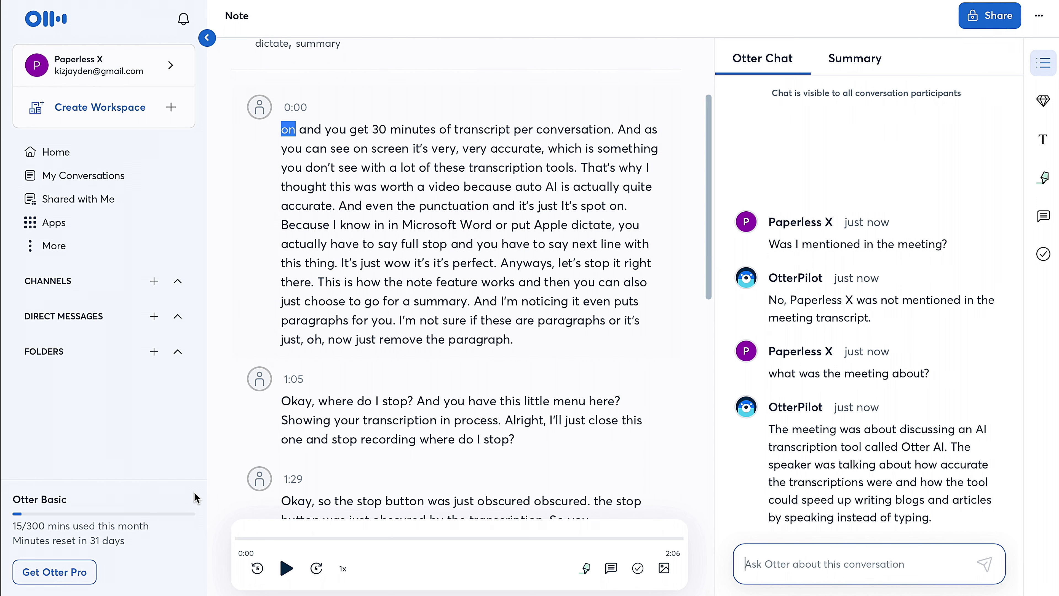
# Step: Open speaker tagging on the first paragraph and browse the Text Notes, Takeaways and Highlights panels
pyautogui.moveTo(208, 40)
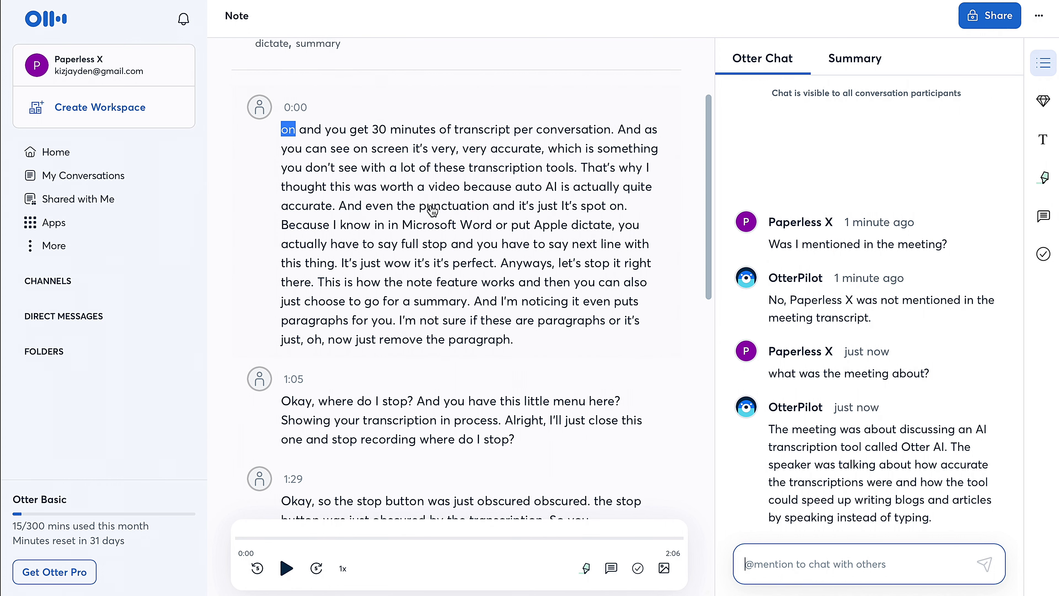
pyautogui.scroll(4, 429, 205)
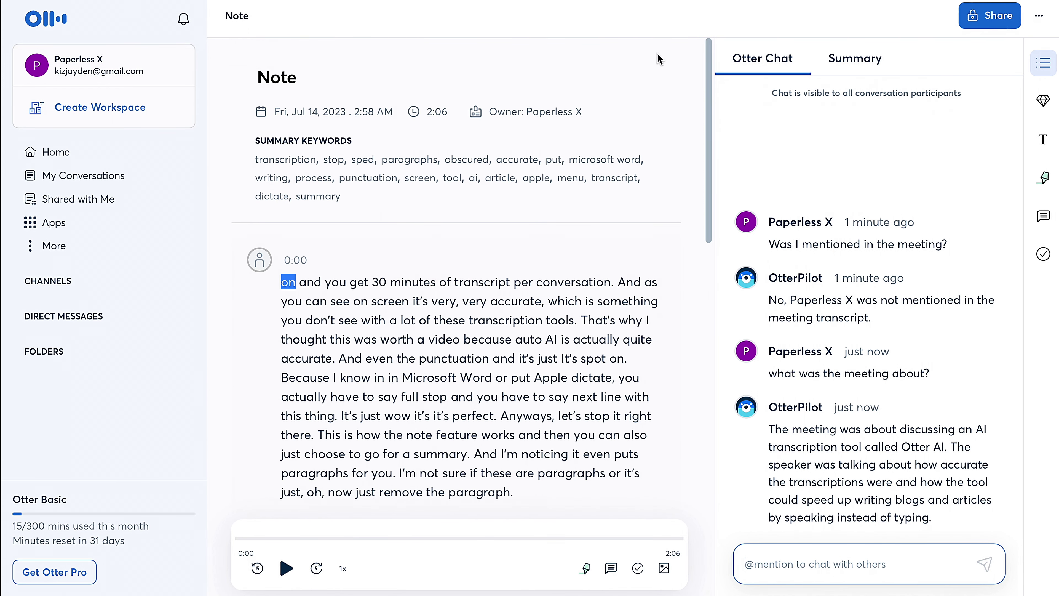
pyautogui.moveTo(262, 76)
pyautogui.click(260, 260)
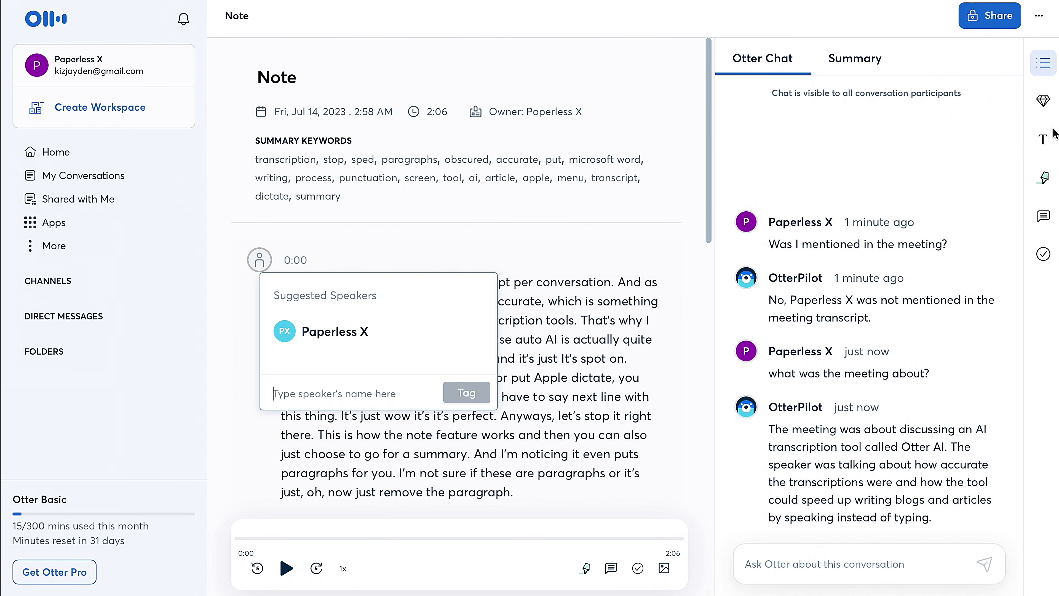
pyautogui.click(1045, 139)
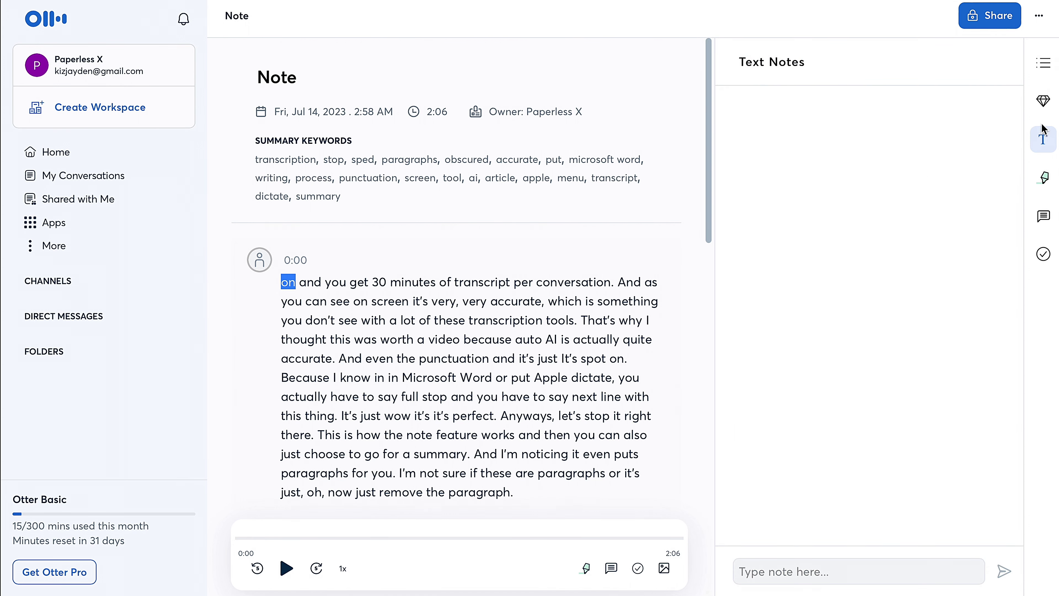
pyautogui.click(1044, 101)
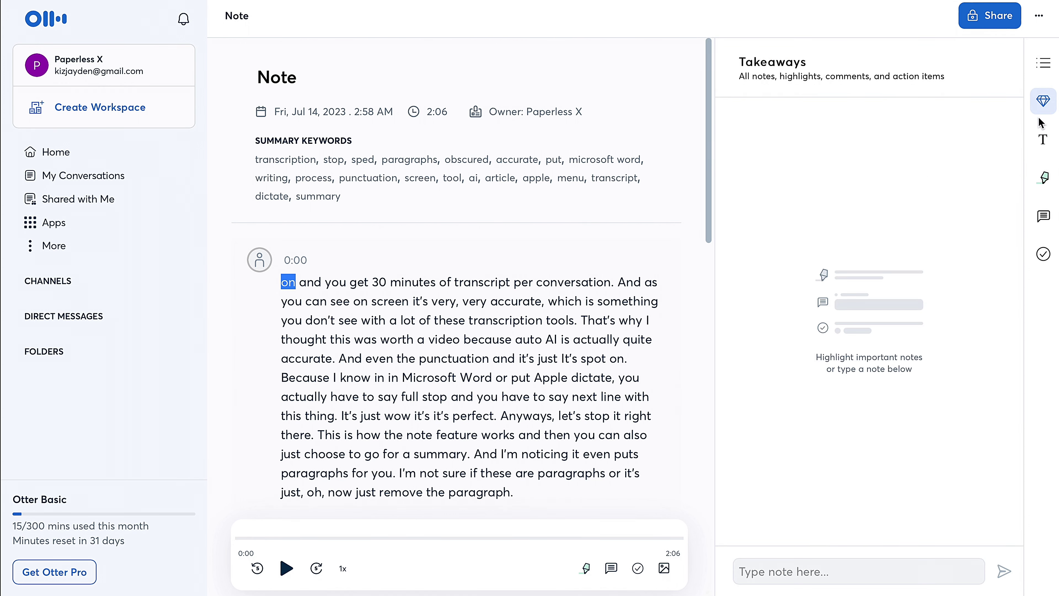
pyautogui.click(1044, 177)
# Step: Show the Summary, which says the conversation was too short to summarise
pyautogui.click(1045, 100)
pyautogui.click(1044, 63)
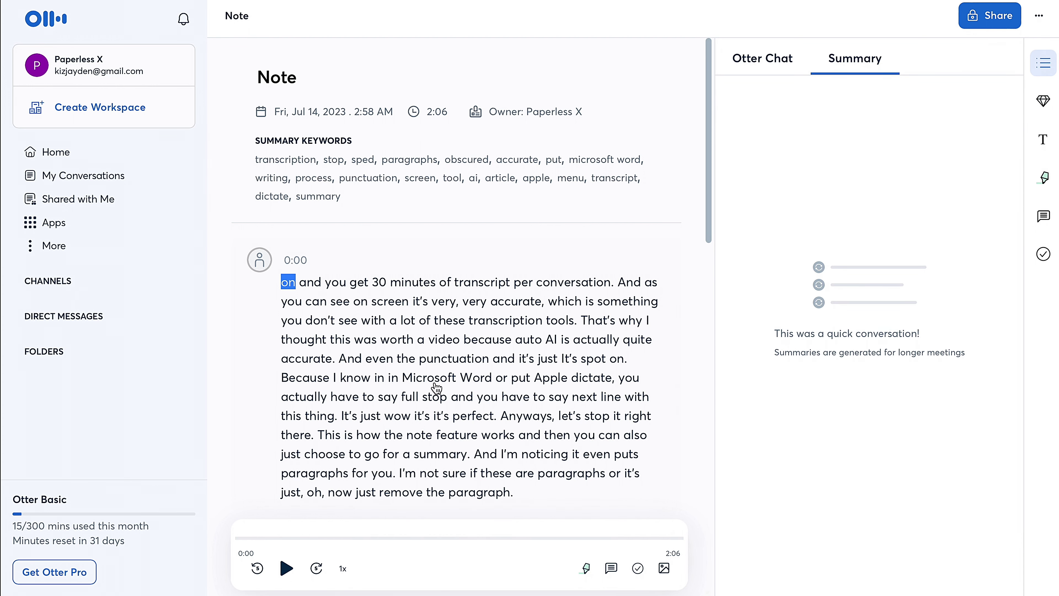
pyautogui.moveTo(817, 333); pyautogui.dragTo(876, 353)
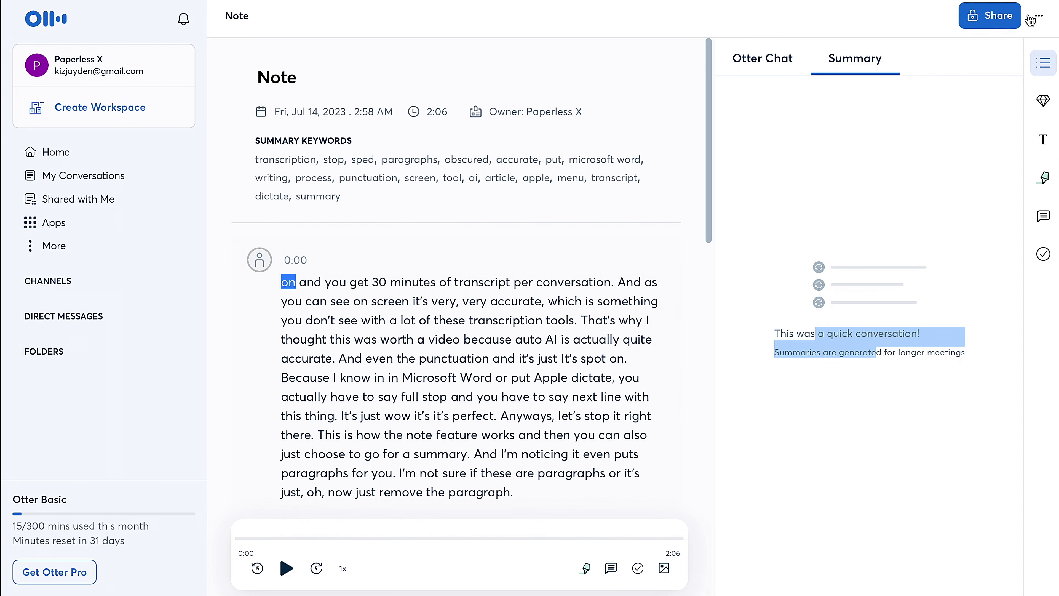
# Step: Look at the note's Share options, dismiss the permissions tip, and close the dialog
pyautogui.click(995, 16)
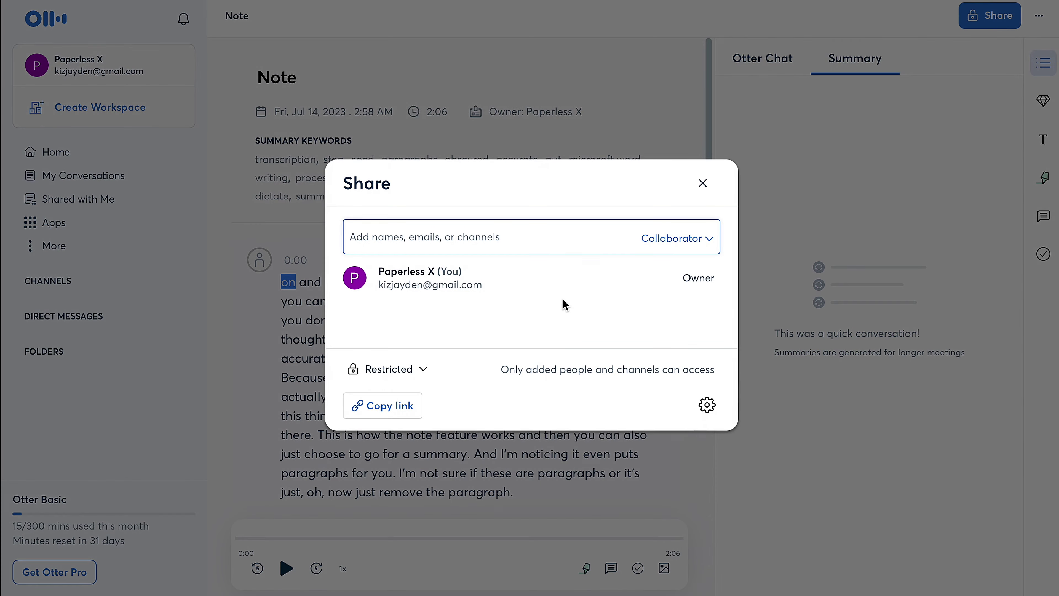
pyautogui.click(390, 361)
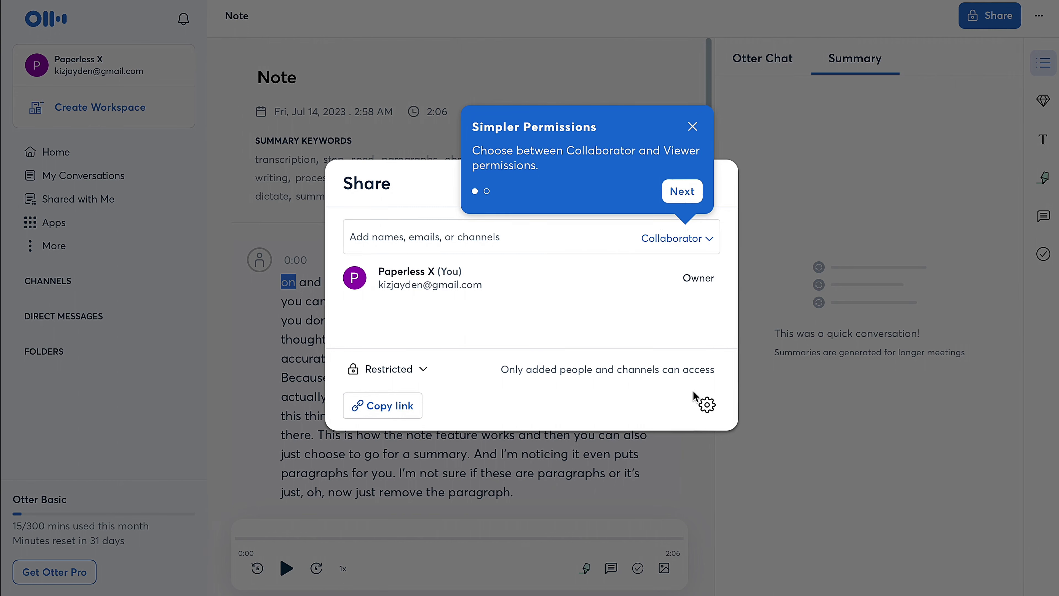
pyautogui.click(693, 127)
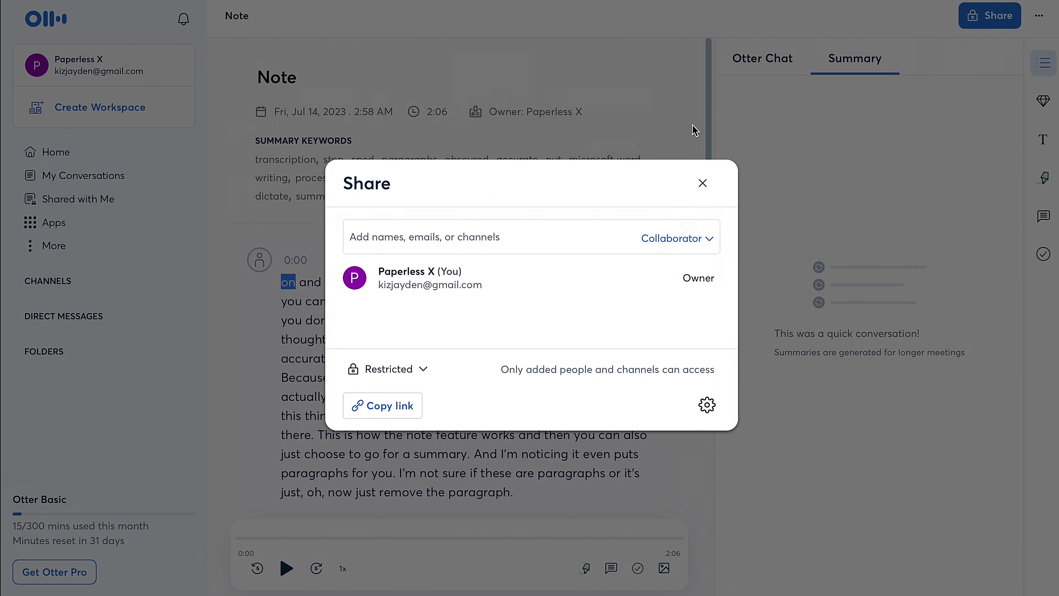
pyautogui.click(703, 185)
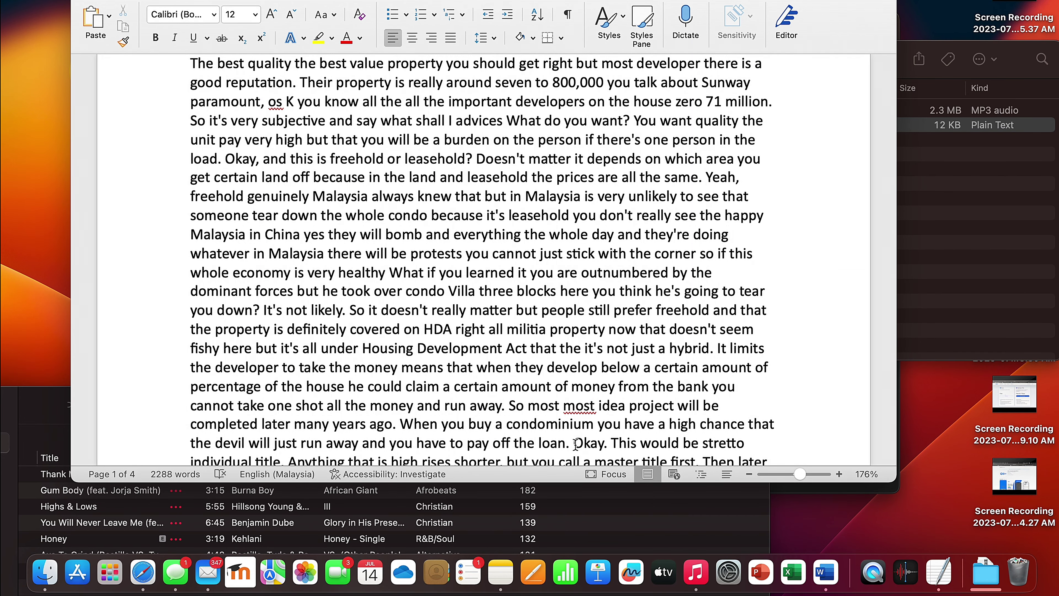
# Step: Delete the repeated words 'most' and 'affordable' using Word's spelling card, then minimize Word
pyautogui.rightClick(579, 407)
pyautogui.click(549, 473)
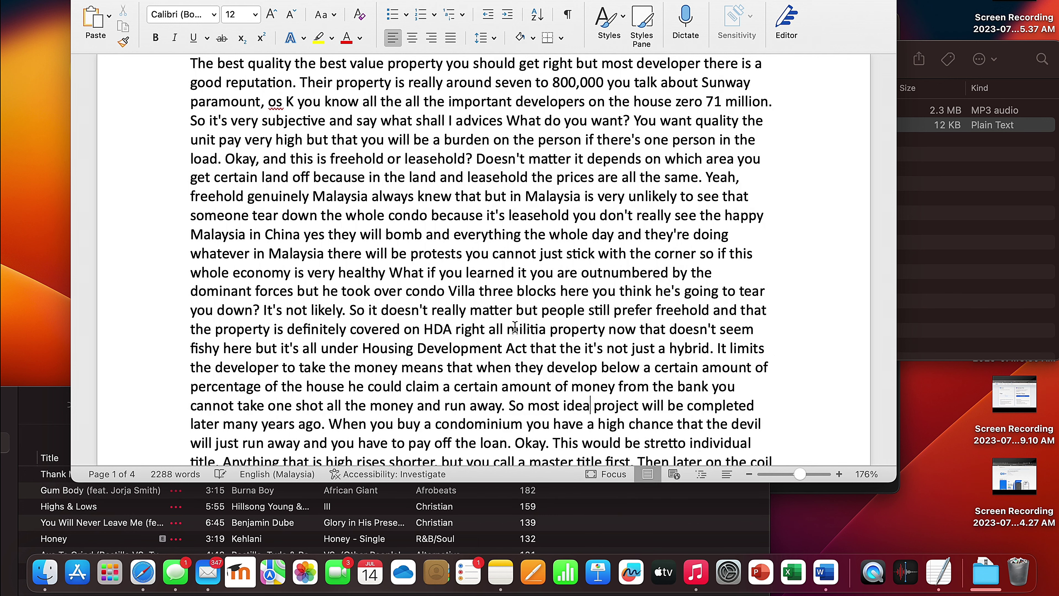
pyautogui.scroll(10, 515, 327)
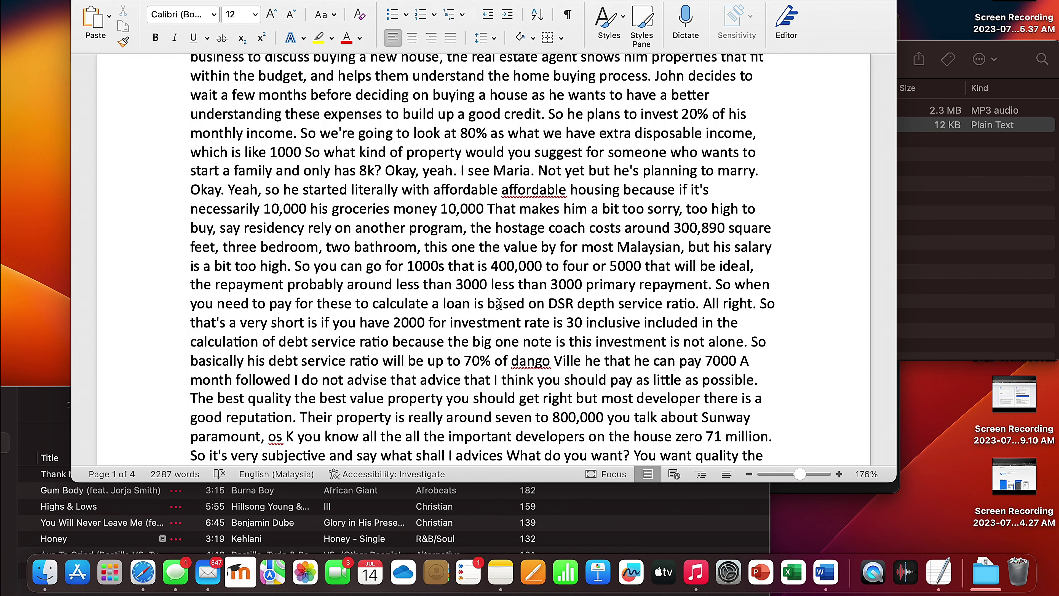
pyautogui.scroll(-3, 499, 303)
pyautogui.scroll(10, 500, 303)
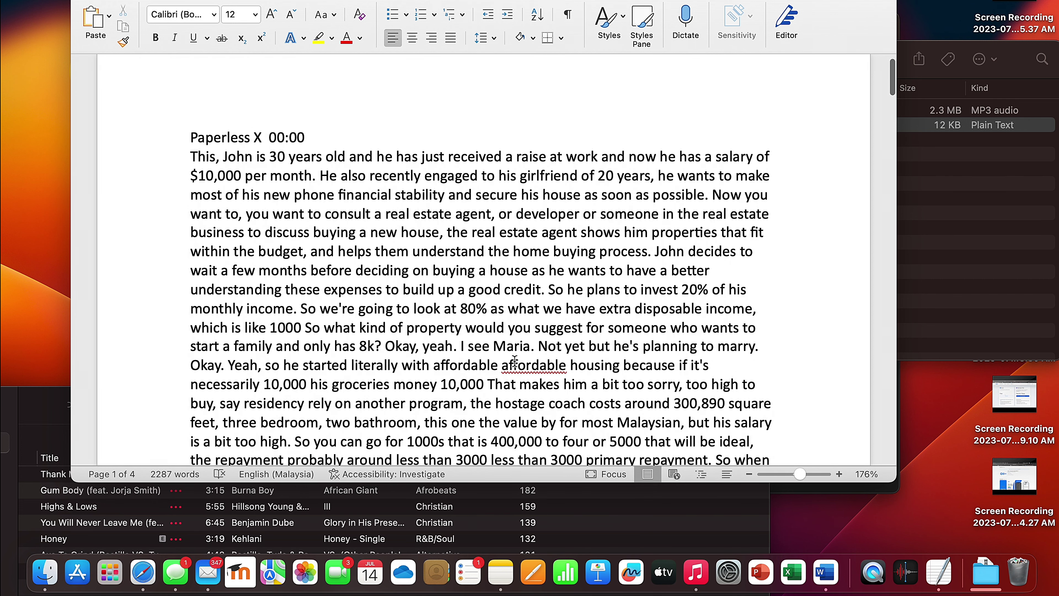
pyautogui.rightClick(535, 367)
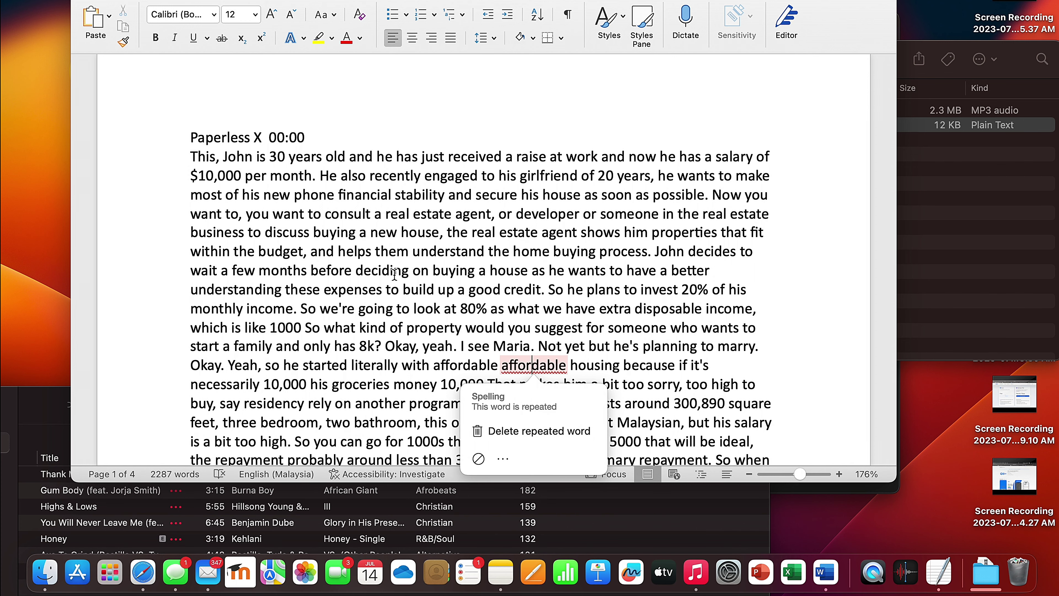
pyautogui.click(517, 430)
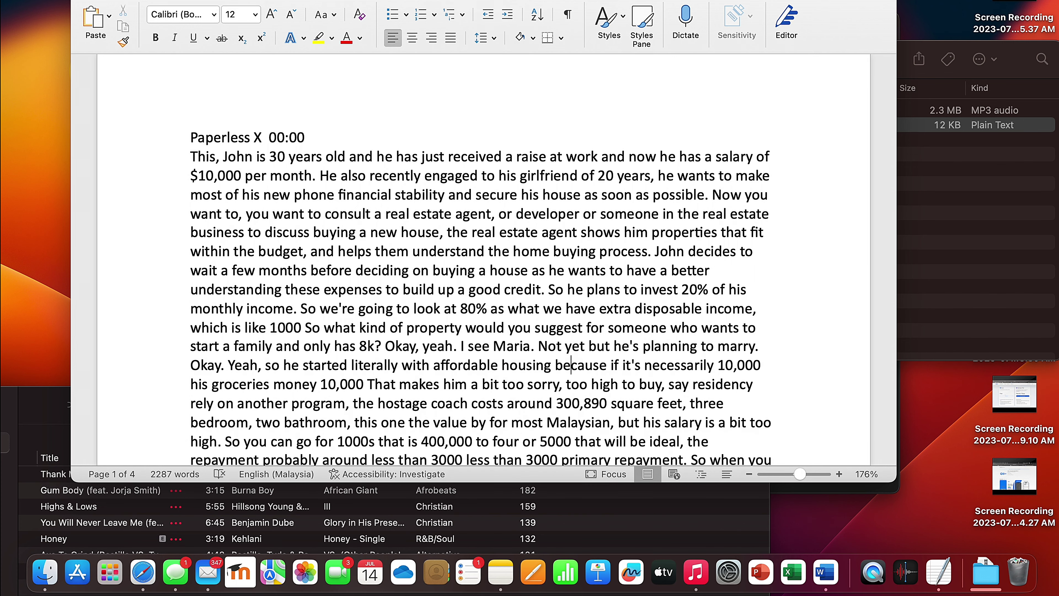
pyautogui.press('super+m')
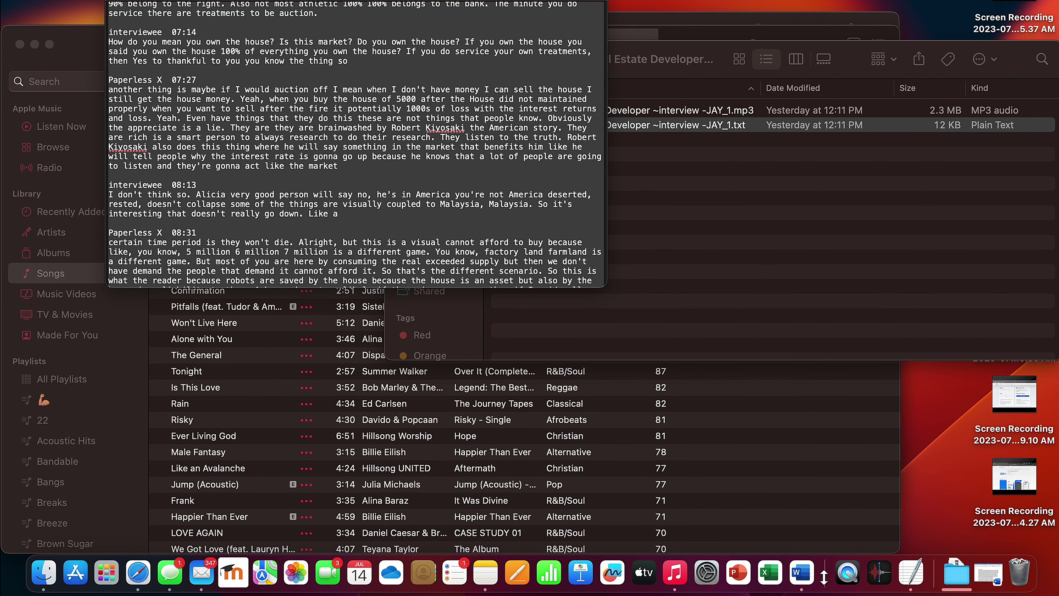
# Step: Switch from TextEdit back to the fin205 interview transcript in Safari
pyautogui.click(138, 573)
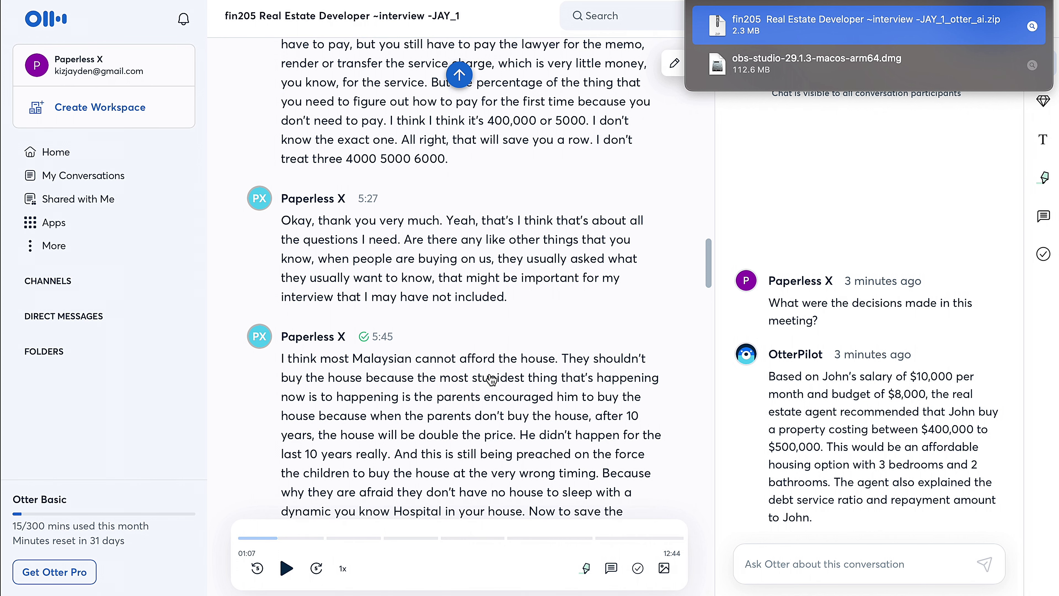
# Step: Play the interview from the word 'also' in the 8:31 passage and pause at 09:01
pyautogui.scroll(15, 492, 380)
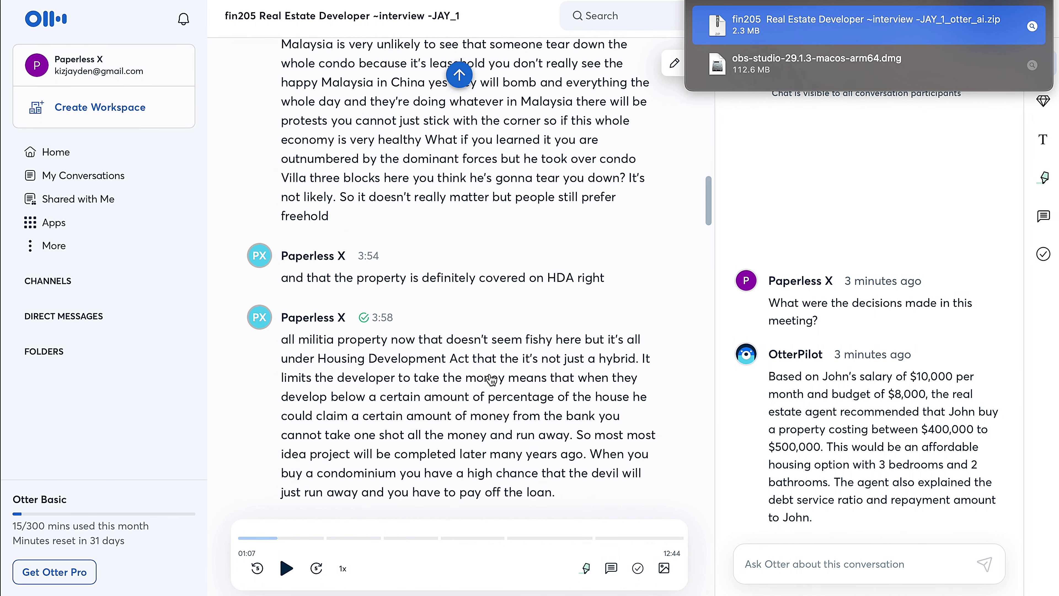
pyautogui.scroll(10, 492, 380)
pyautogui.scroll(-20, 492, 380)
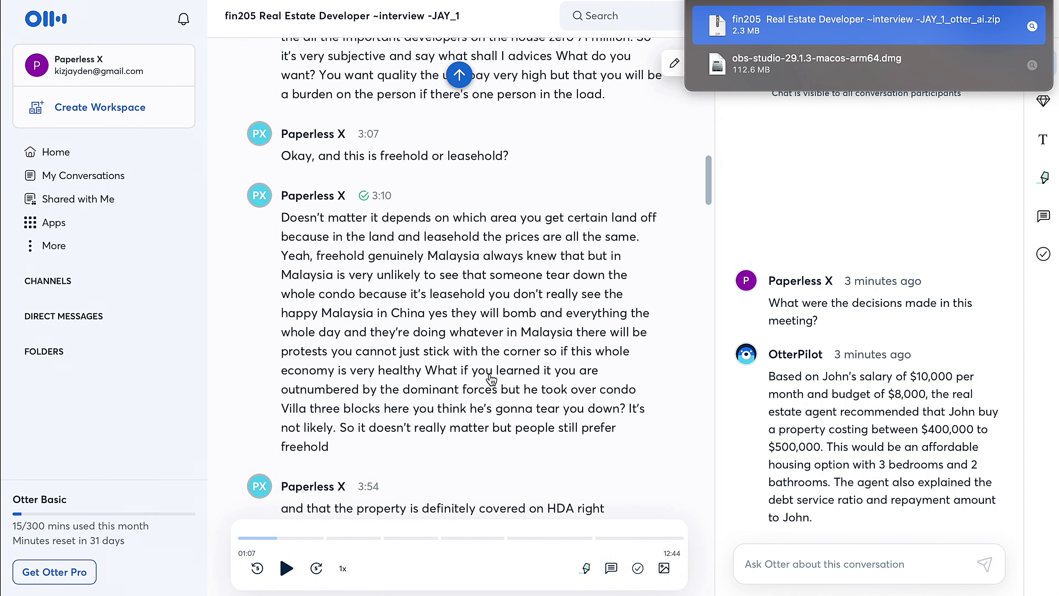
pyautogui.scroll(-7, 492, 380)
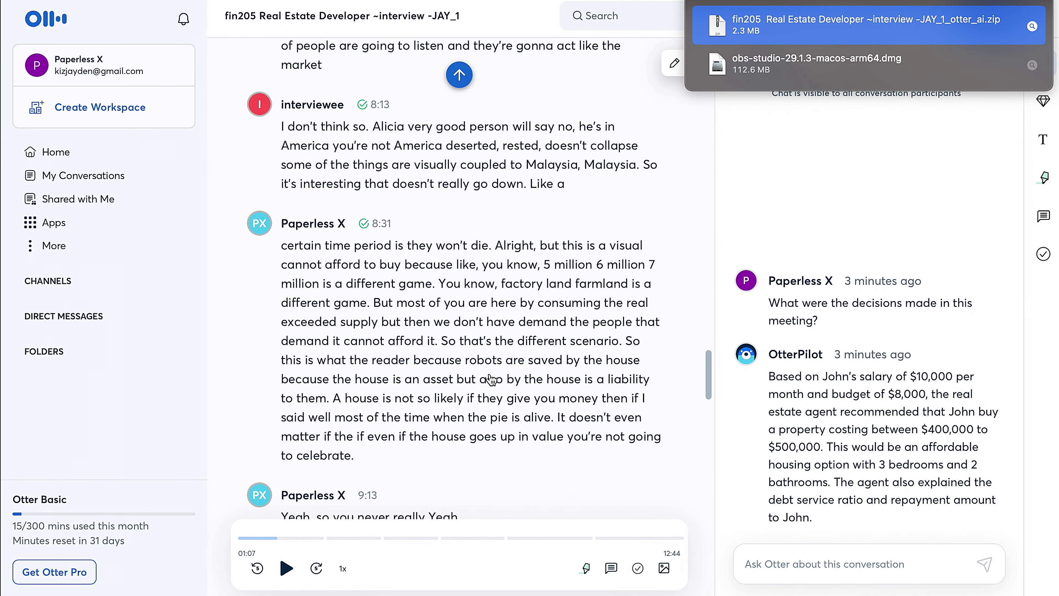
pyautogui.click(492, 379)
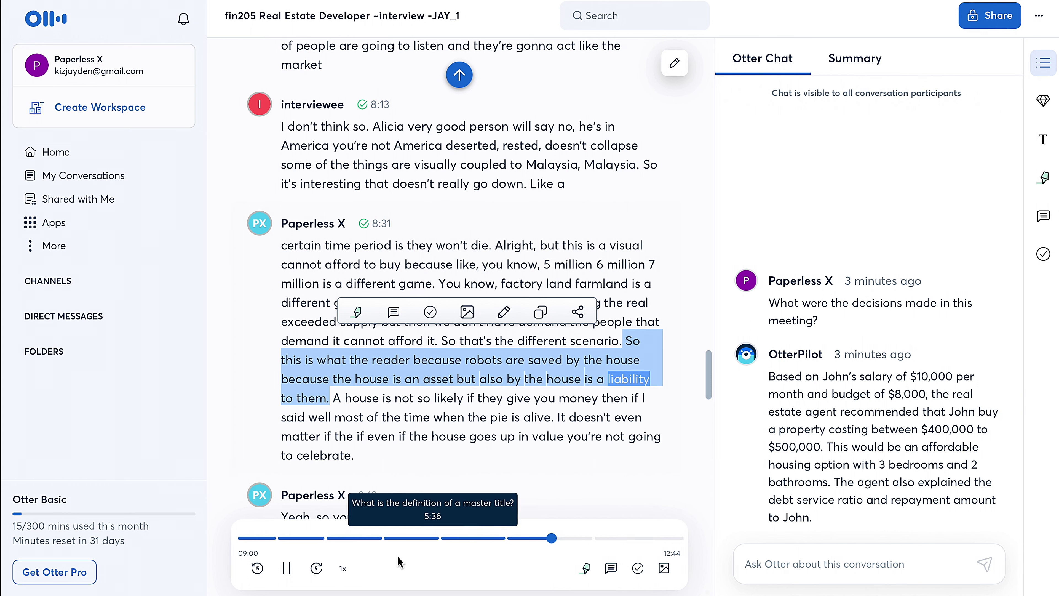
pyautogui.click(287, 569)
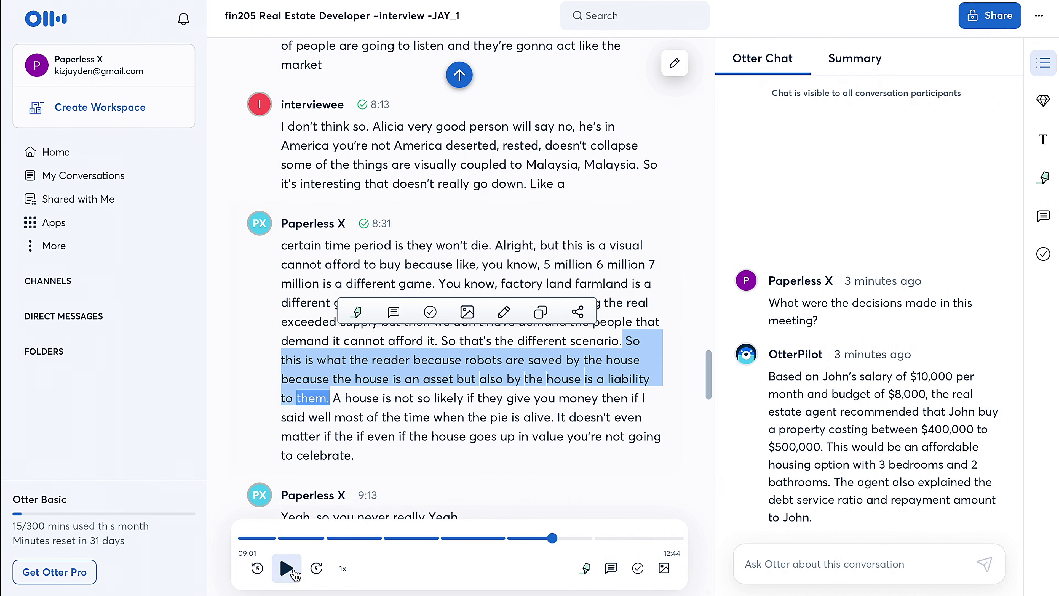